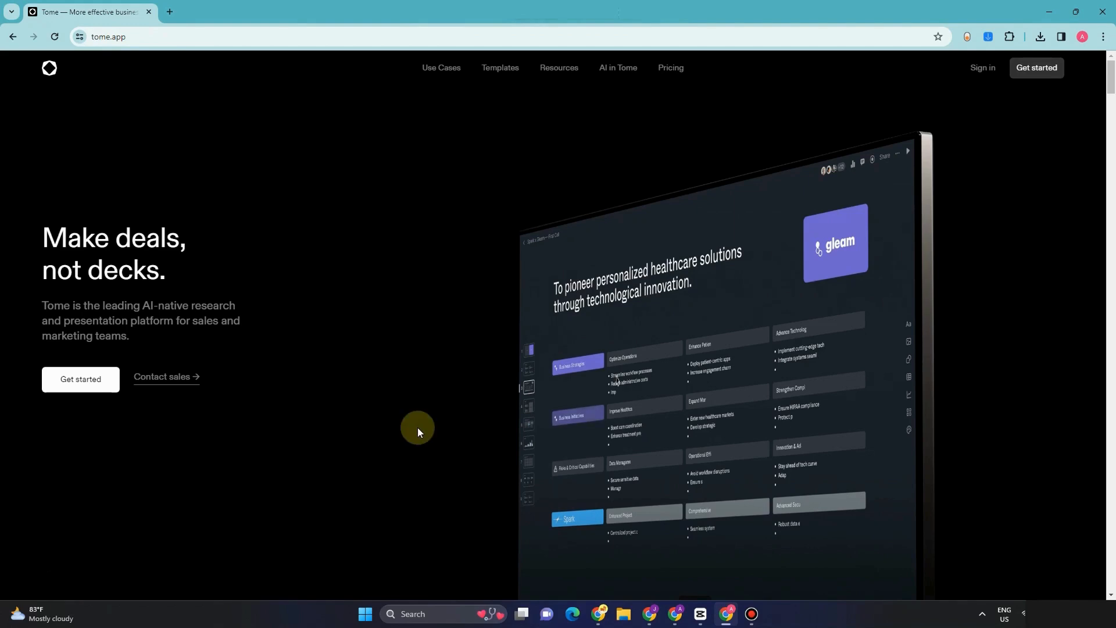
# Look through the homepage sections on AI template fill, data sources and viewer analytics
pyautogui.scroll(-10, 418, 427)
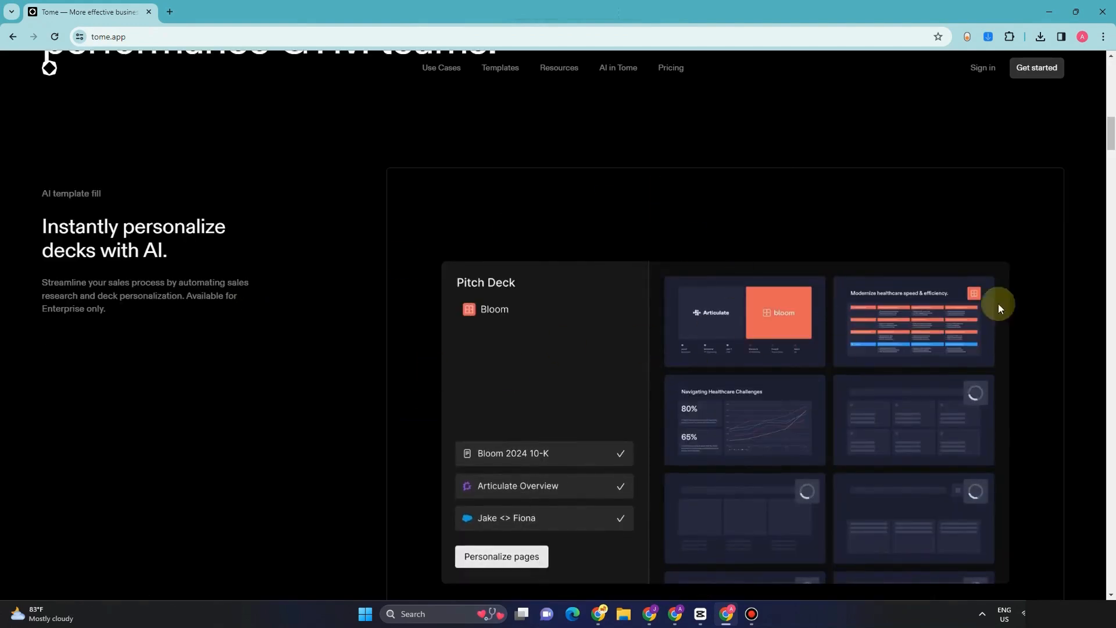
pyautogui.scroll(-1, 1047, 322)
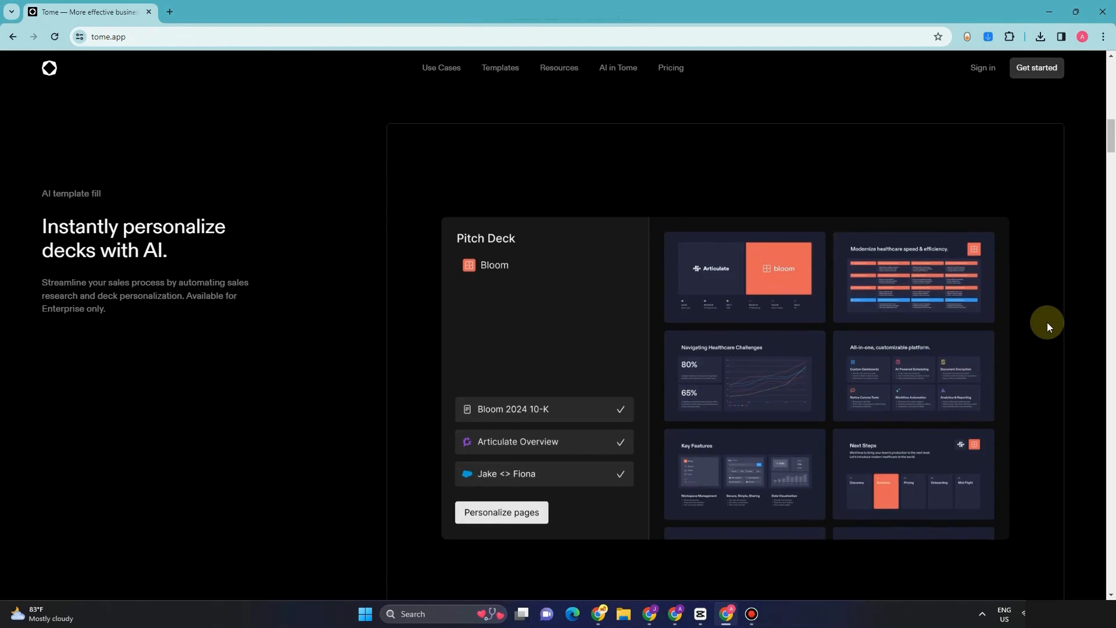
pyautogui.scroll(-3, 1047, 322)
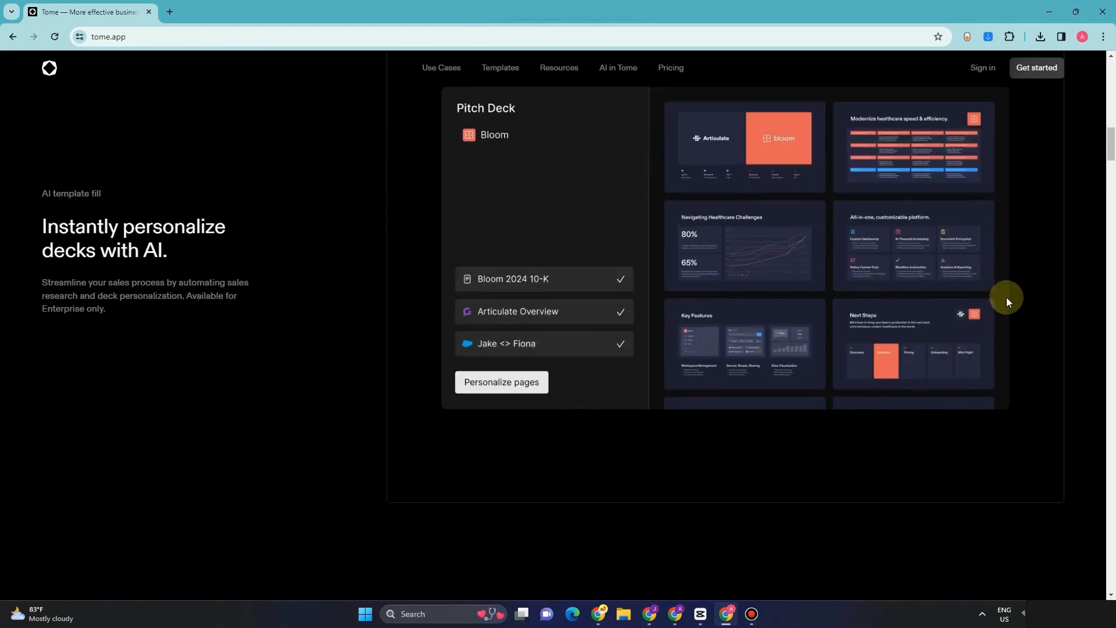
pyautogui.scroll(-3, 1007, 300)
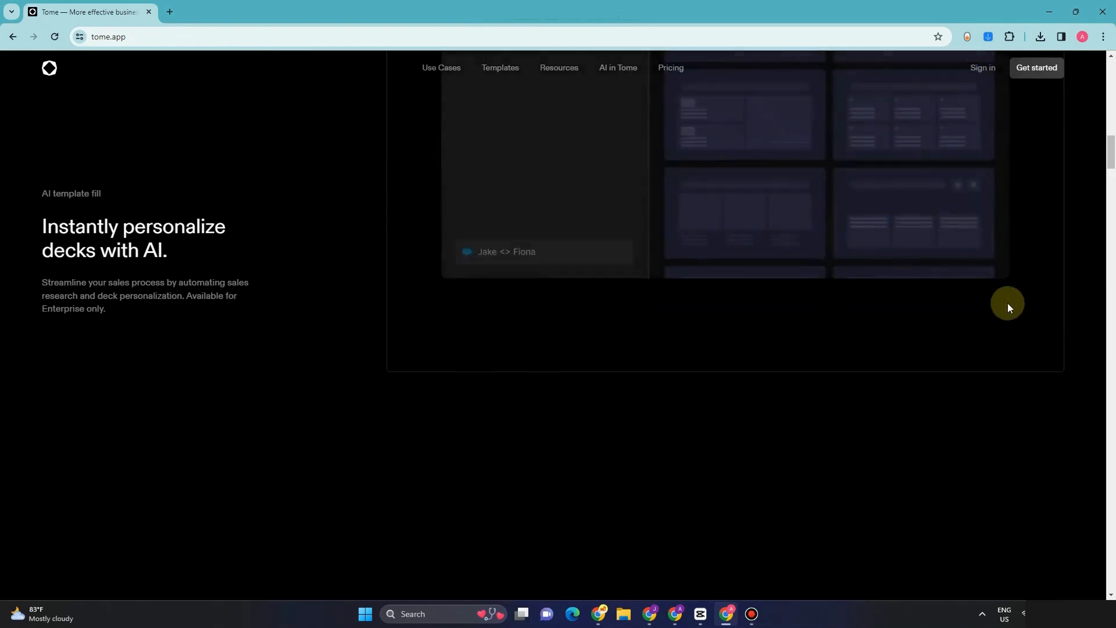
pyautogui.scroll(-10, 1008, 304)
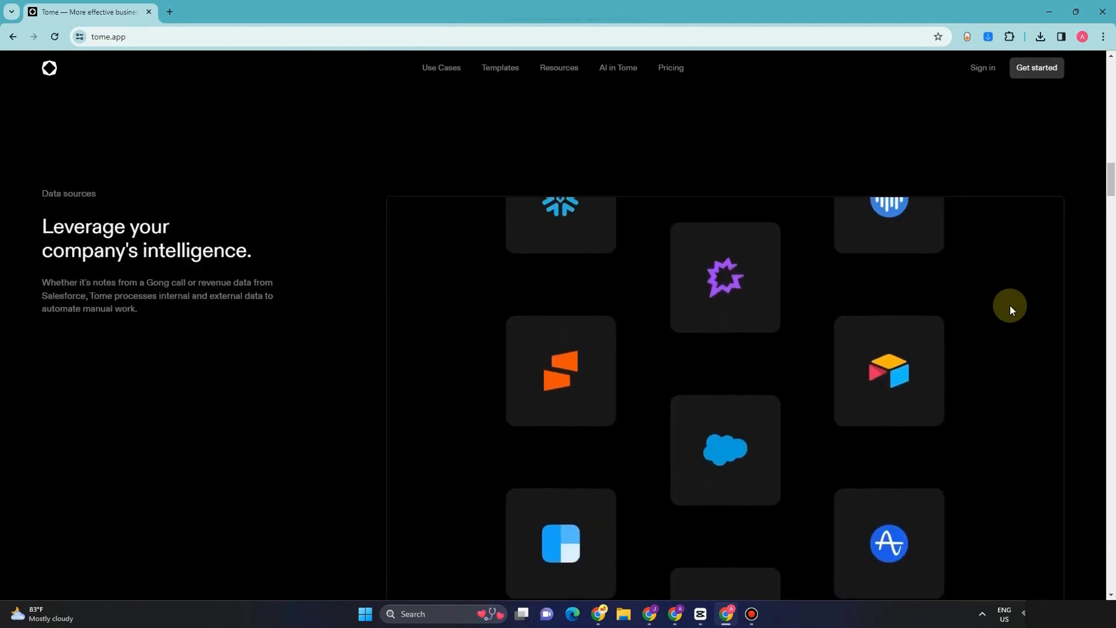
pyautogui.scroll(-4, 1034, 339)
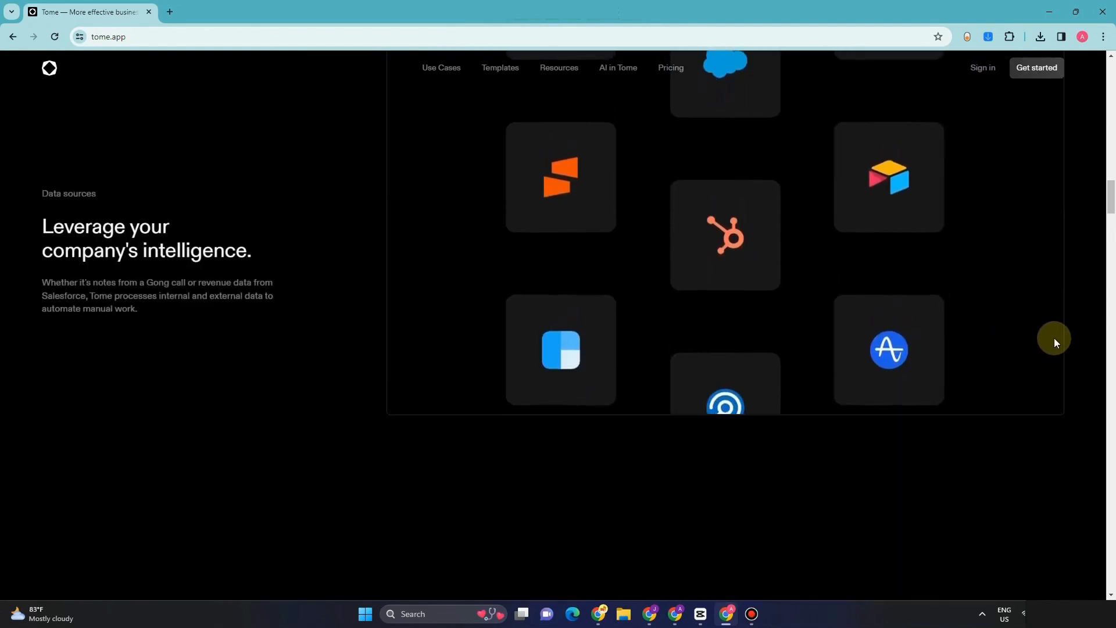
pyautogui.scroll(-4, 1055, 342)
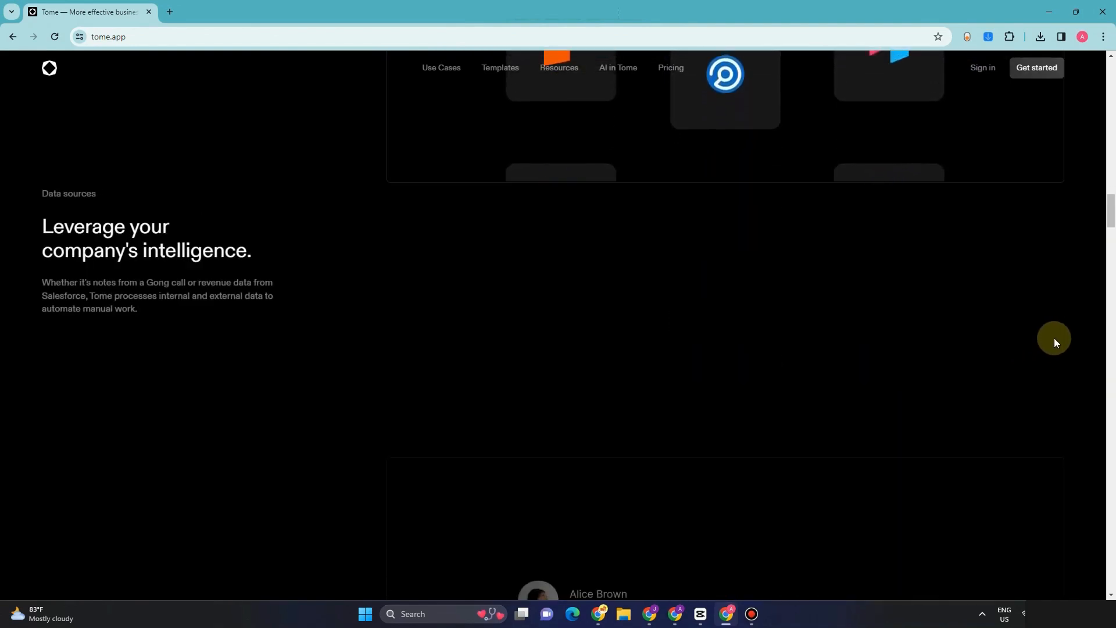
pyautogui.scroll(-5, 1054, 342)
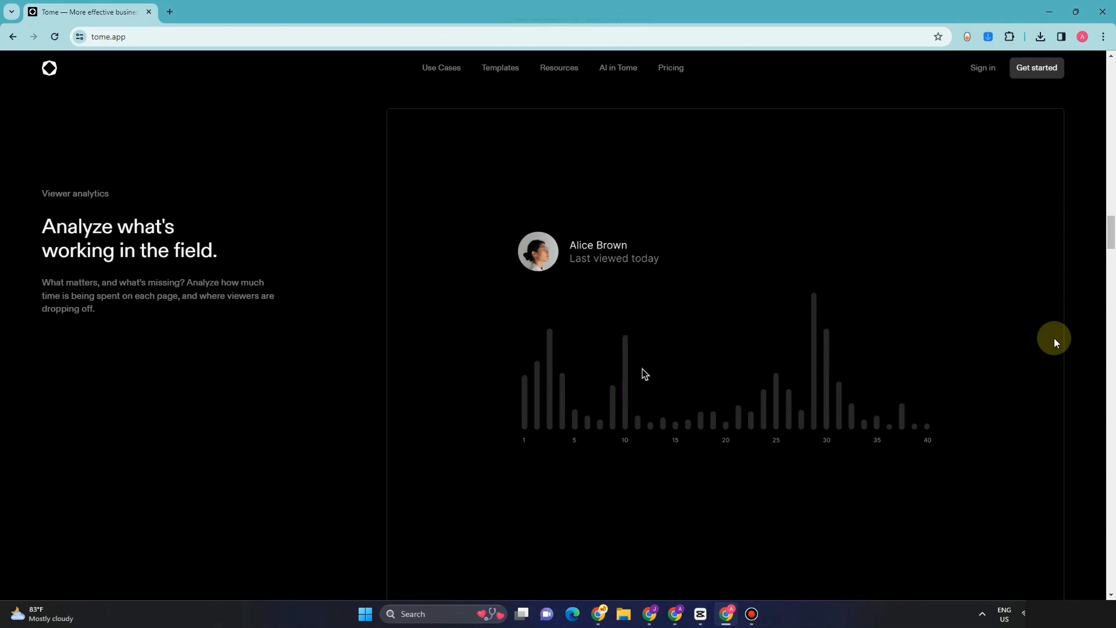
pyautogui.scroll(-3, 1054, 337)
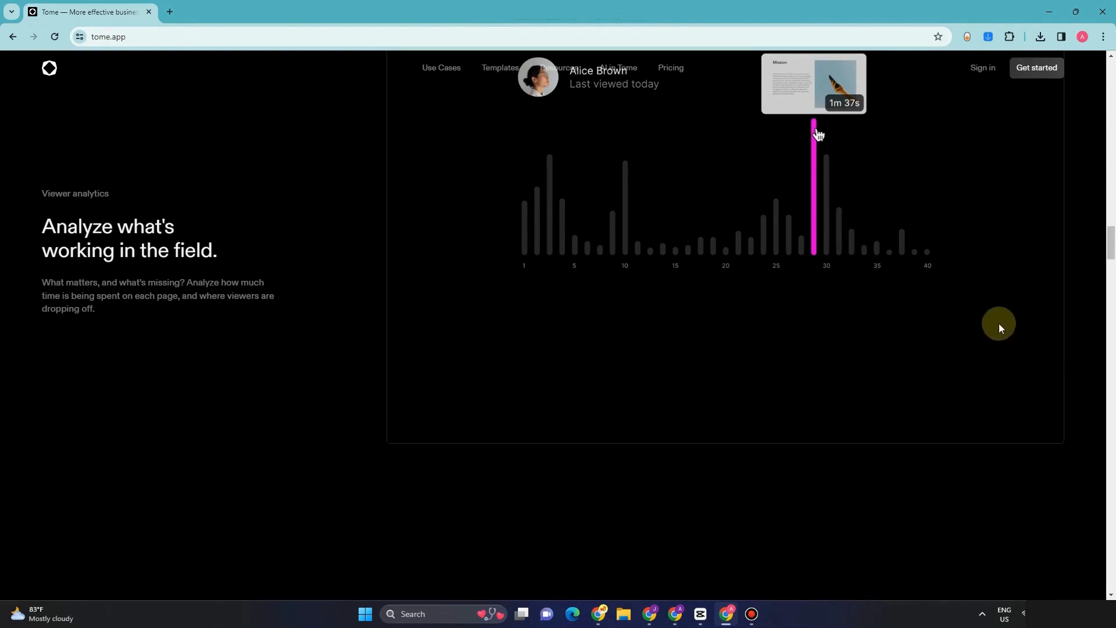
# Review the homepage sections on presentation format, mobile responsiveness, starter templates, customer testimonials and pricing plans
pyautogui.scroll(-4, 1081, 325)
pyautogui.scroll(-3, 1083, 329)
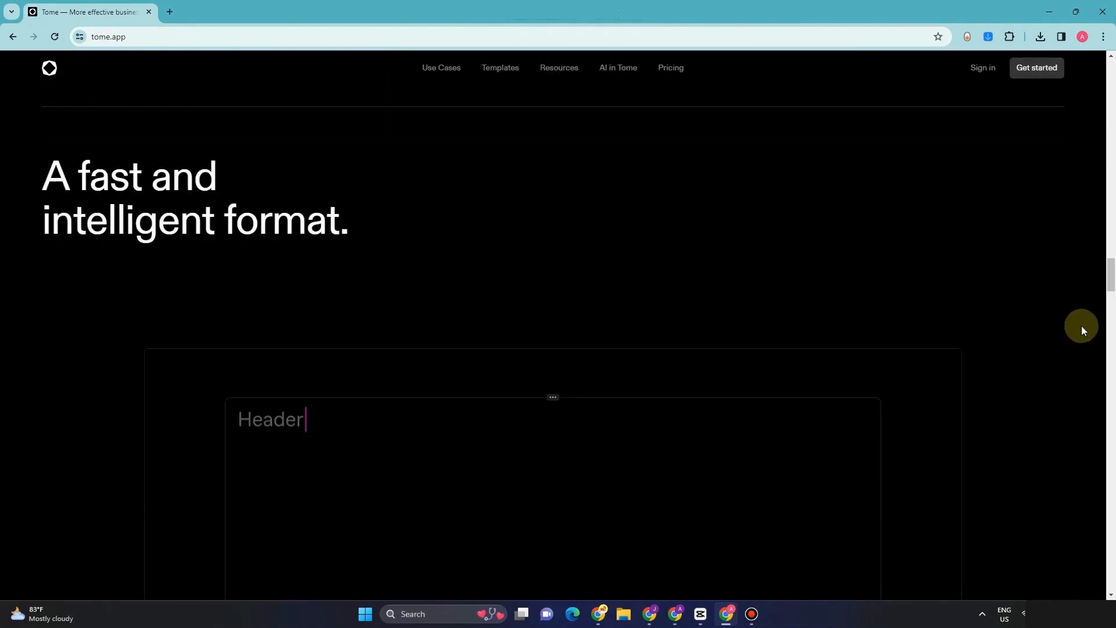
pyautogui.scroll(-5, 1062, 330)
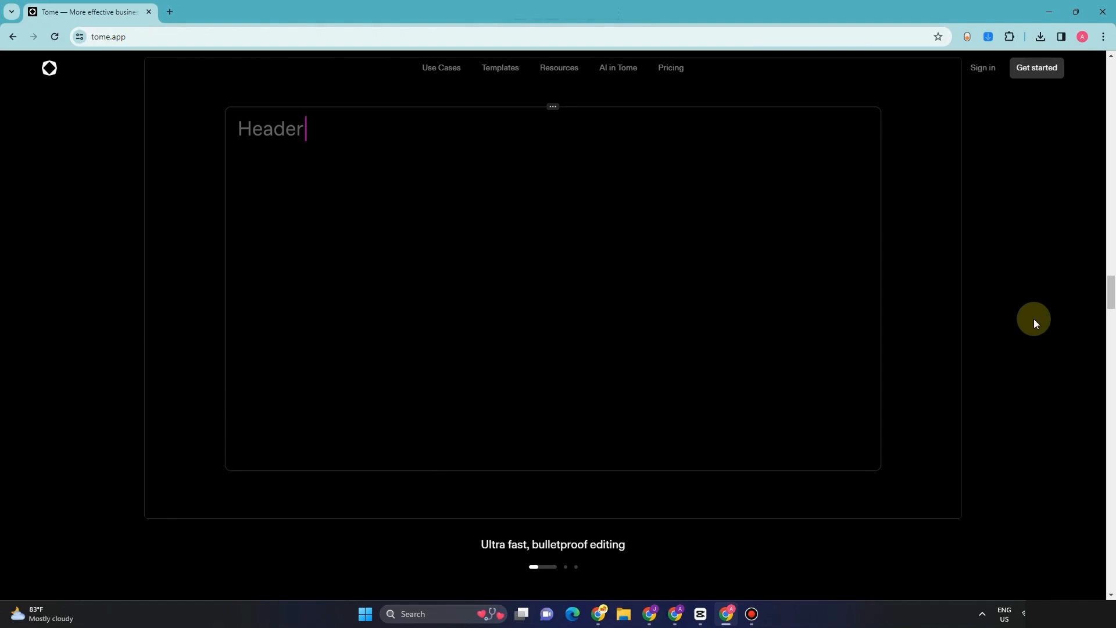
pyautogui.scroll(-4, 1034, 319)
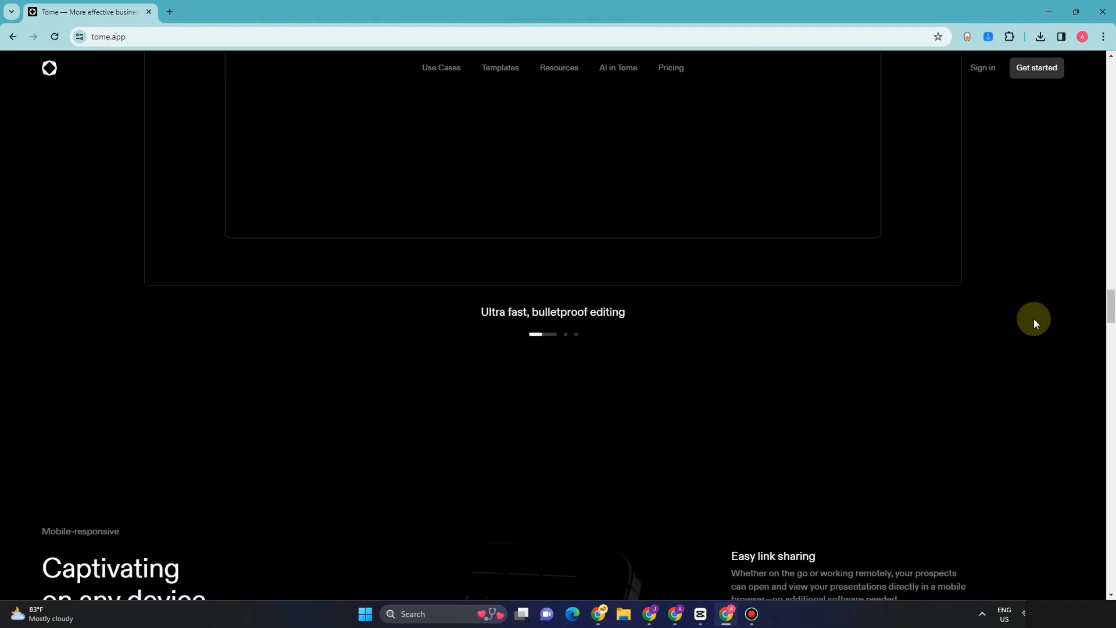
pyautogui.scroll(-5, 988, 308)
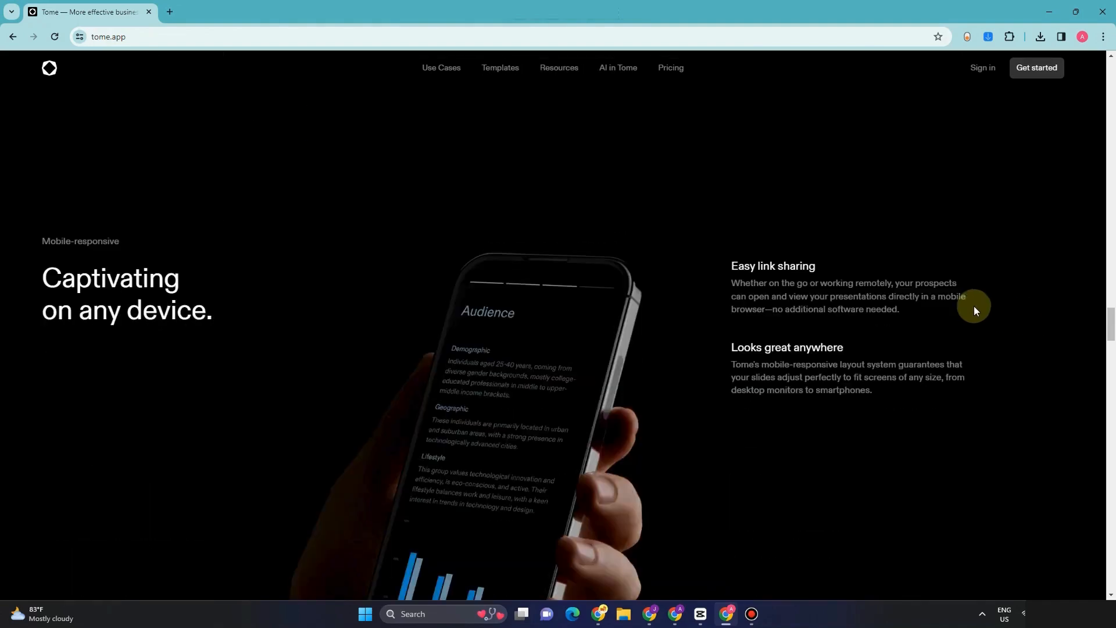
pyautogui.scroll(-5, 964, 308)
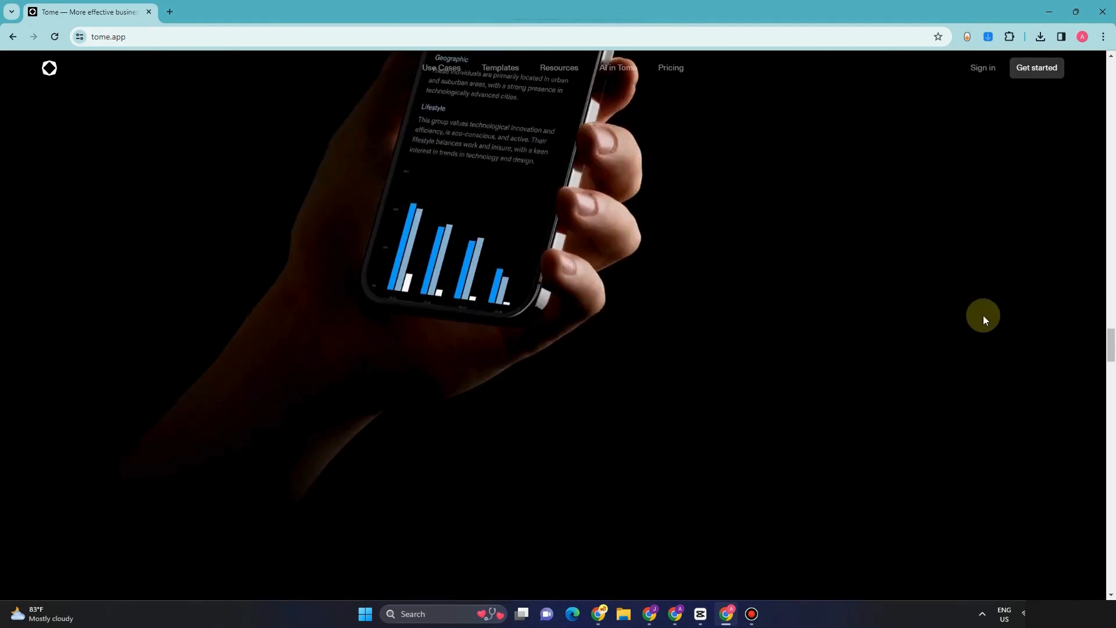
pyautogui.scroll(-7, 982, 315)
pyautogui.scroll(-1, 982, 315)
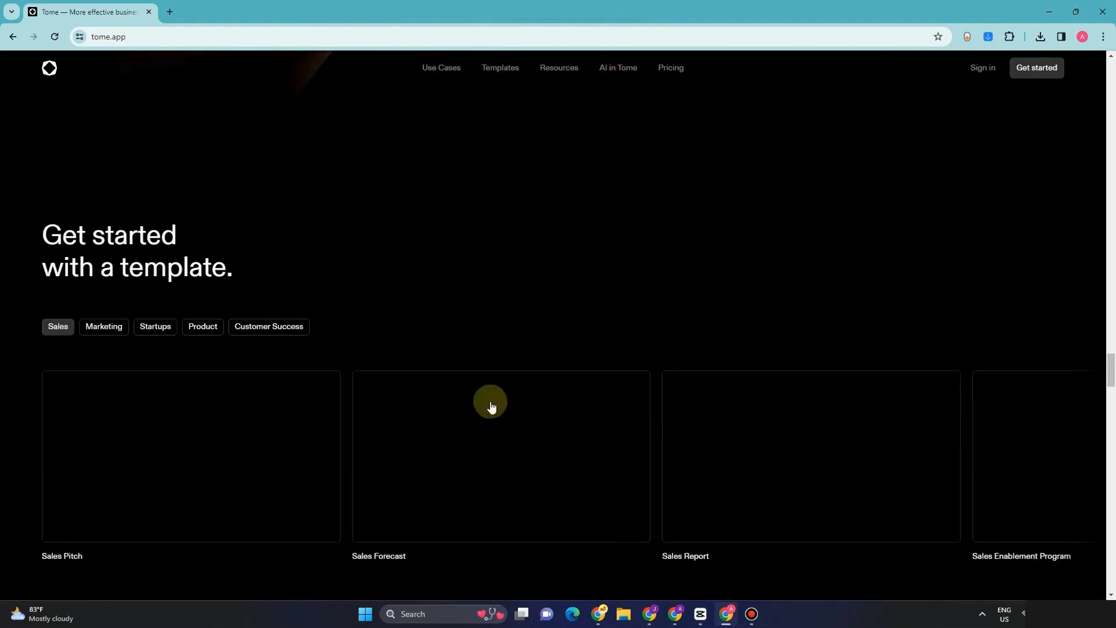
pyautogui.scroll(-6, 789, 480)
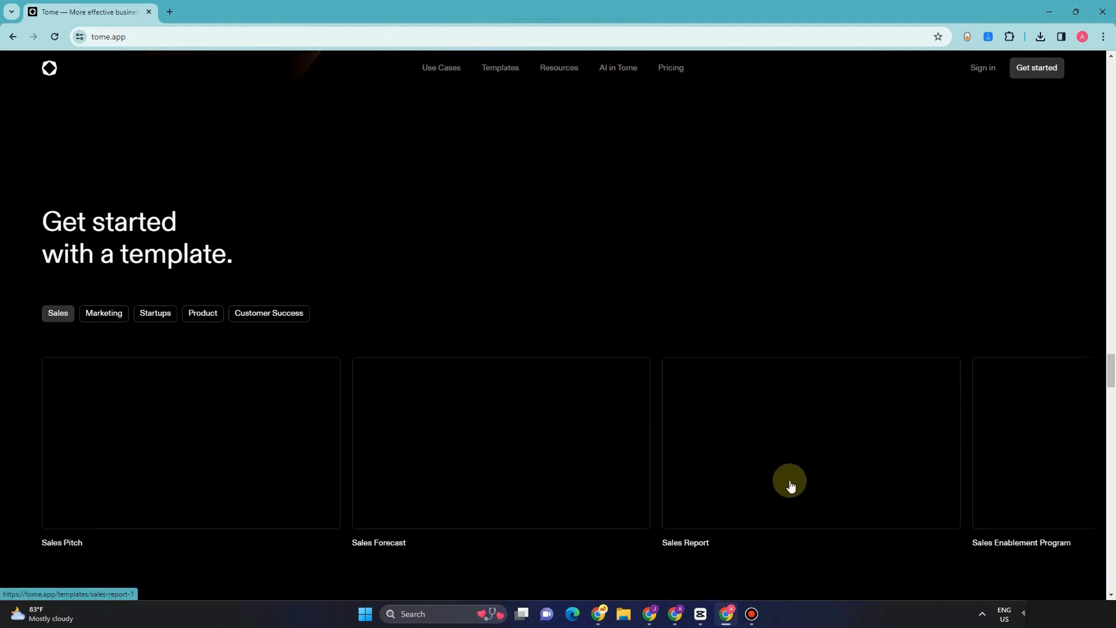
pyautogui.scroll(-6, 789, 480)
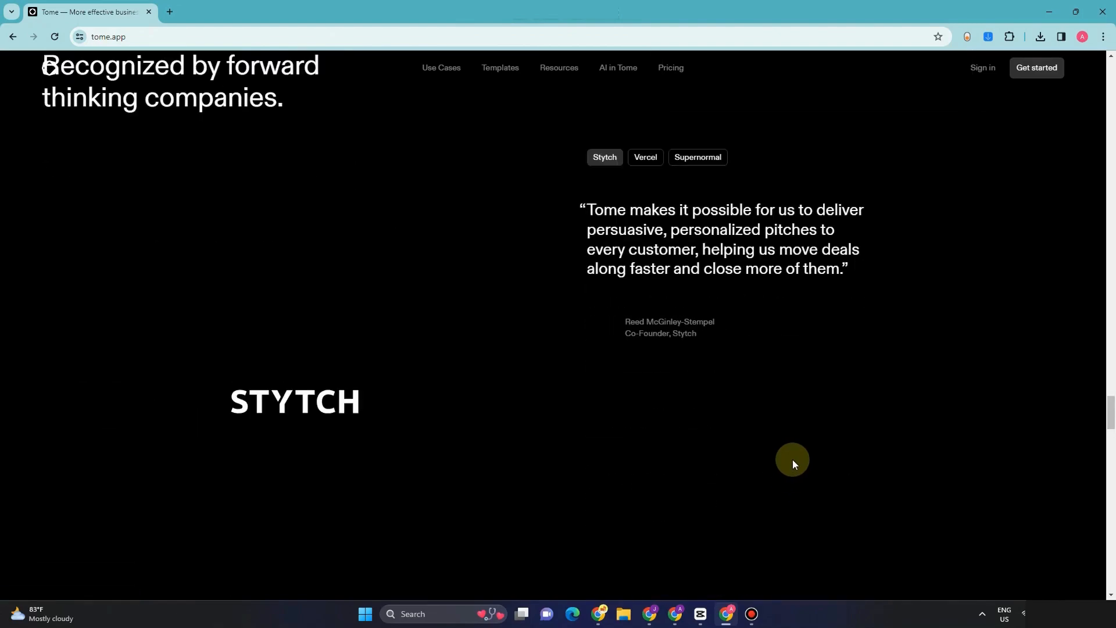
pyautogui.scroll(-6, 794, 463)
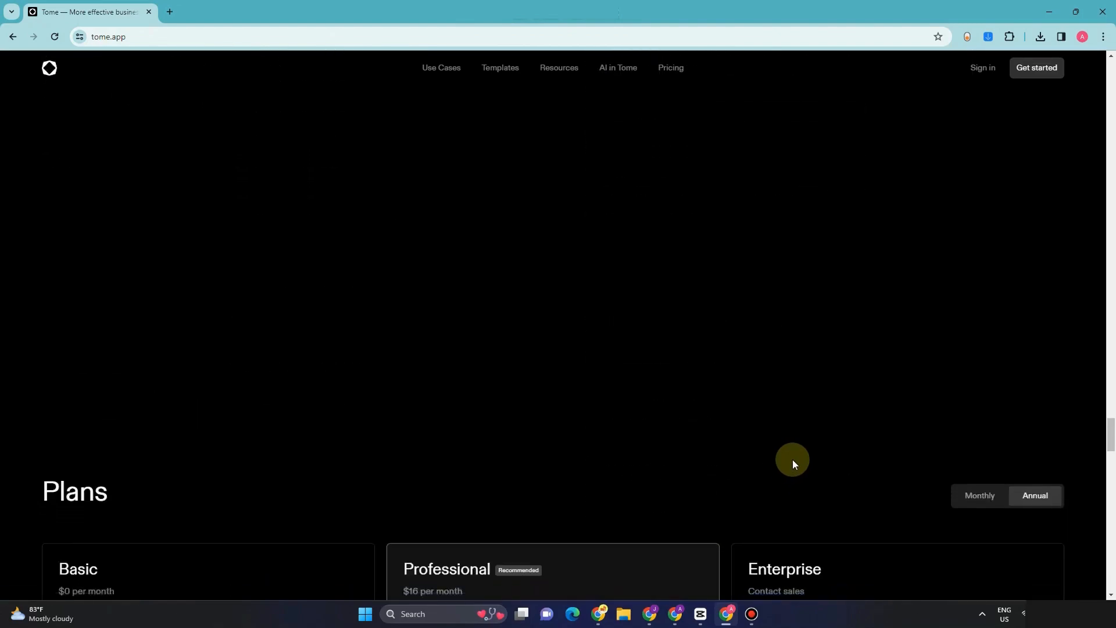
pyautogui.scroll(-3, 793, 459)
# Go back to the homepage's start, view the Use Cases options and open the Templates page
pyautogui.scroll(11, 793, 458)
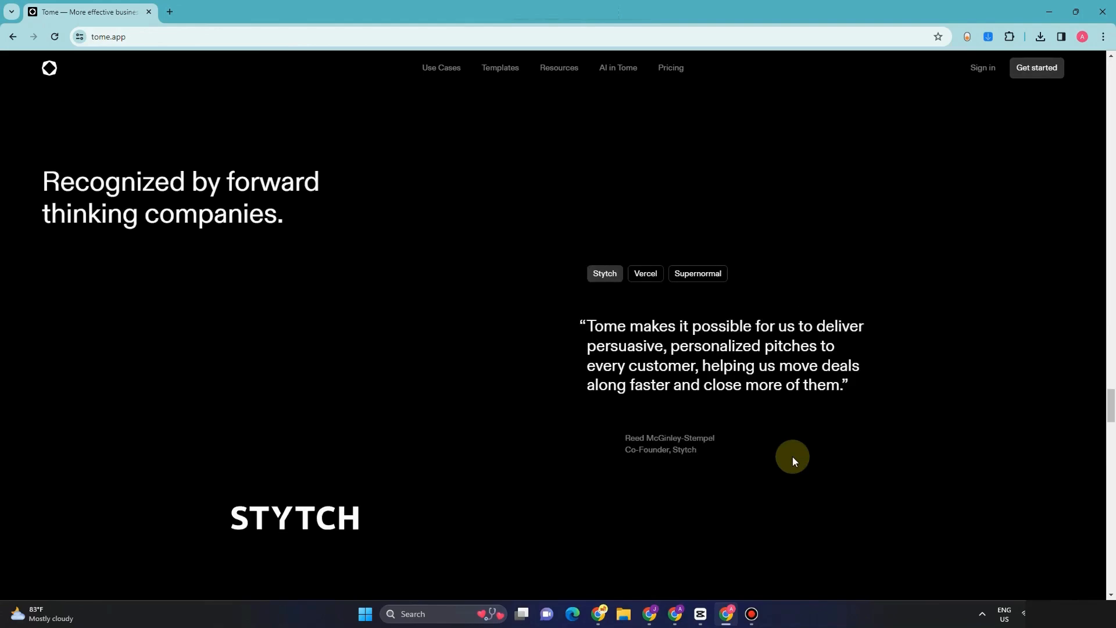
pyautogui.scroll(15, 792, 455)
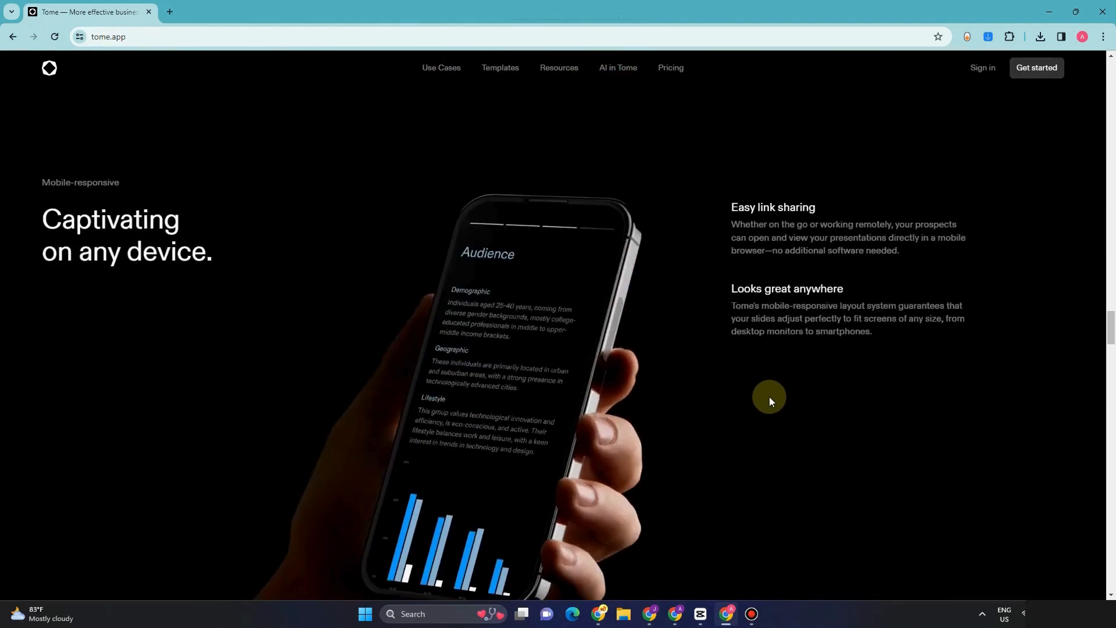
pyautogui.scroll(18, 769, 397)
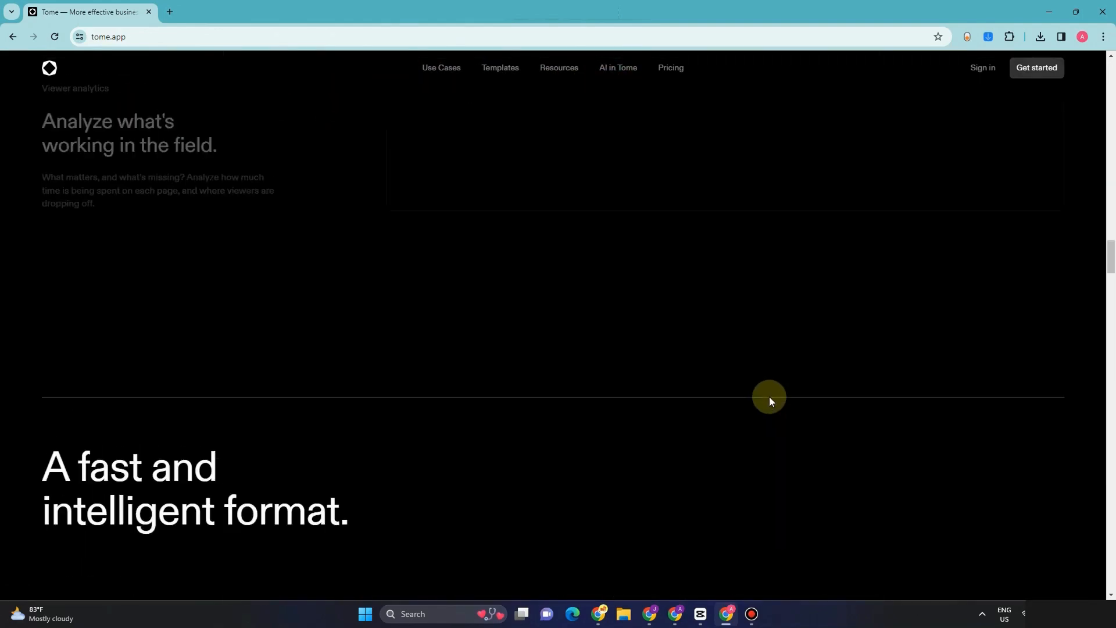
pyautogui.scroll(3, 769, 397)
pyautogui.moveTo(1110, 247); pyautogui.dragTo(1098, 67)
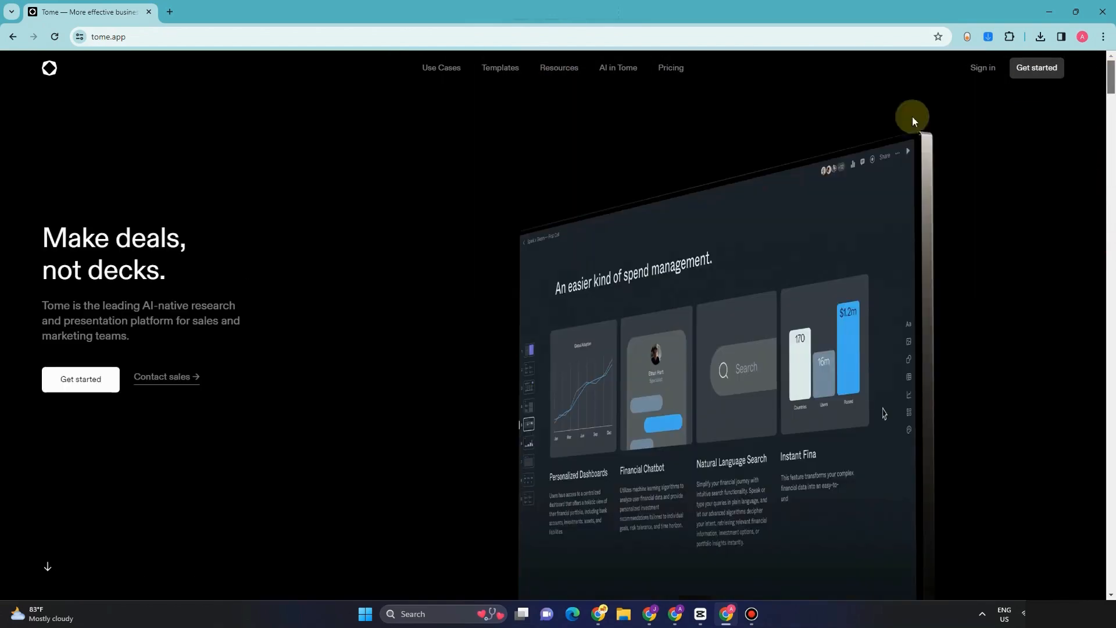
pyautogui.moveTo(448, 76)
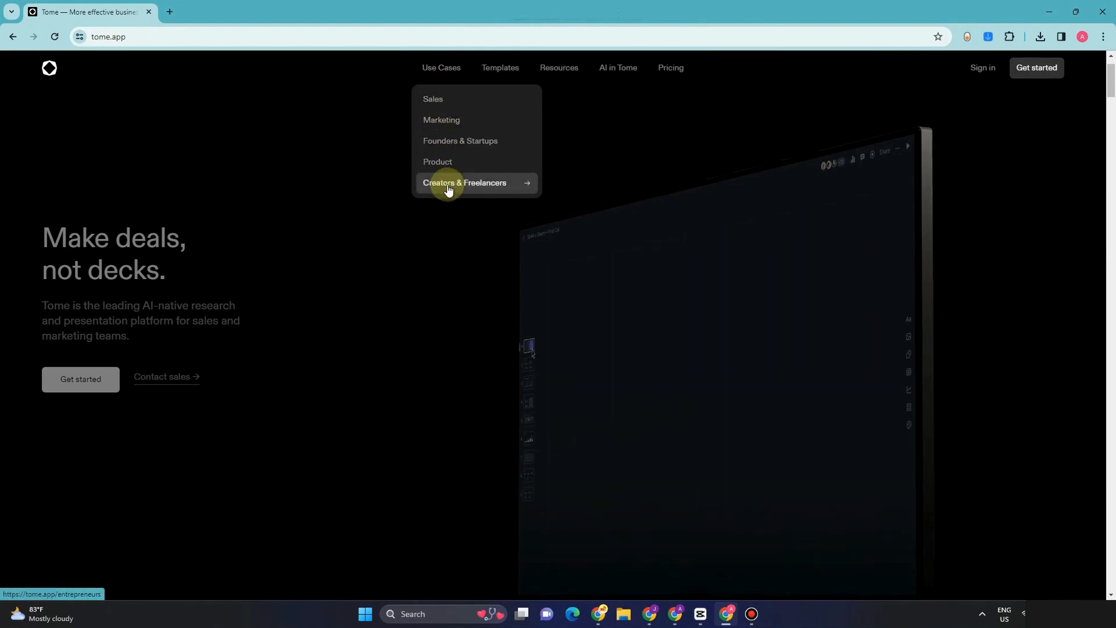
pyautogui.click(496, 73)
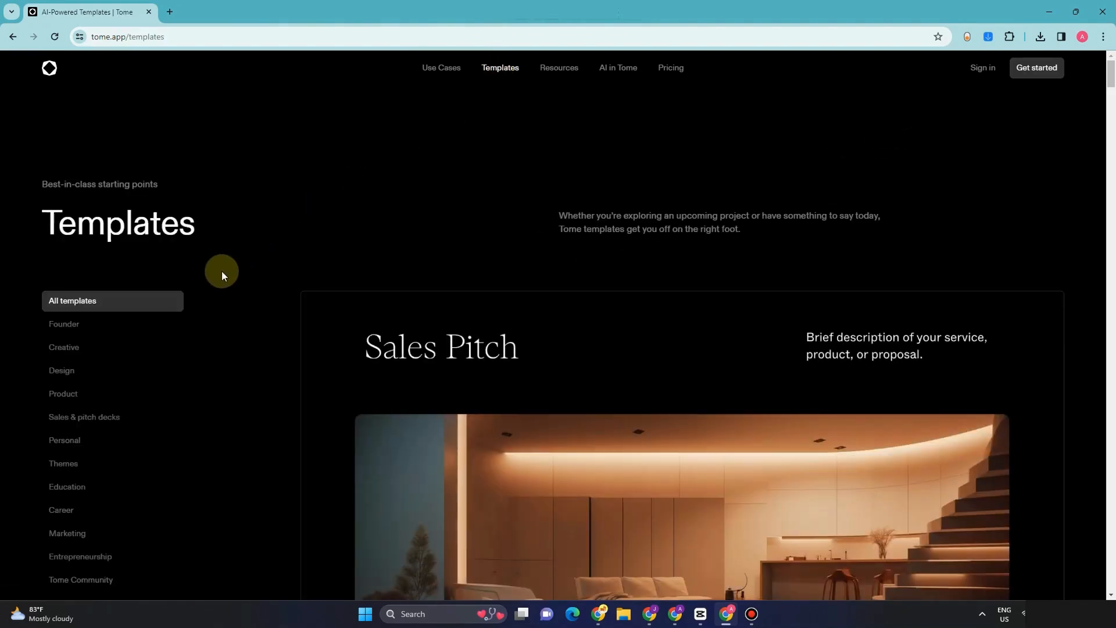
# Browse the template gallery by the Creative, Design, Product and Sales & pitch decks categories, one after another
pyautogui.scroll(-3, 568, 363)
pyautogui.scroll(-1, 569, 358)
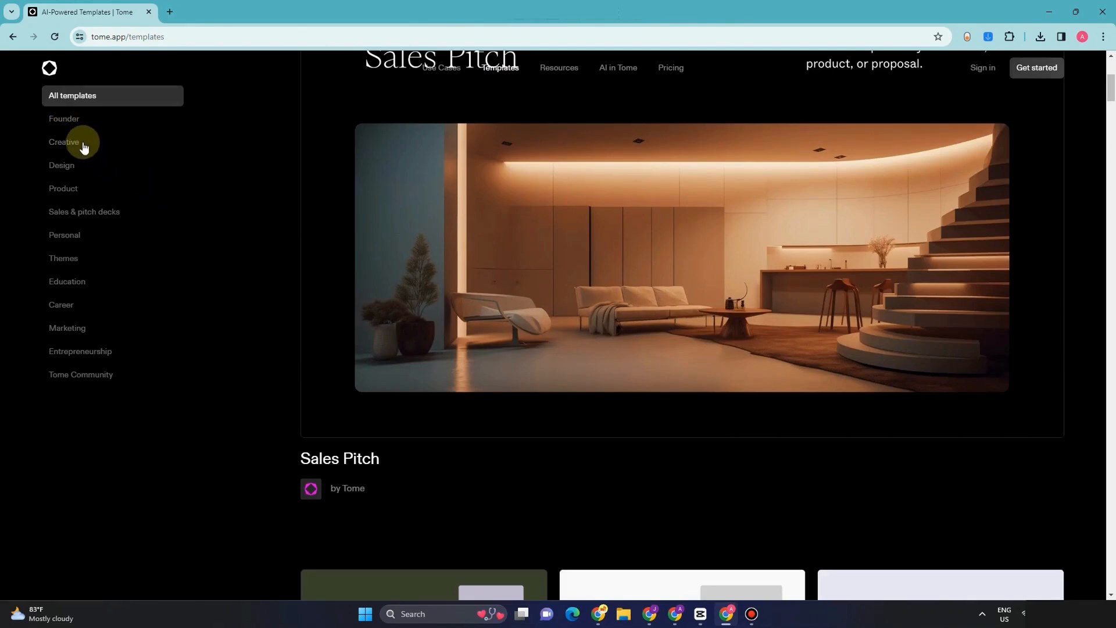
pyautogui.click(82, 143)
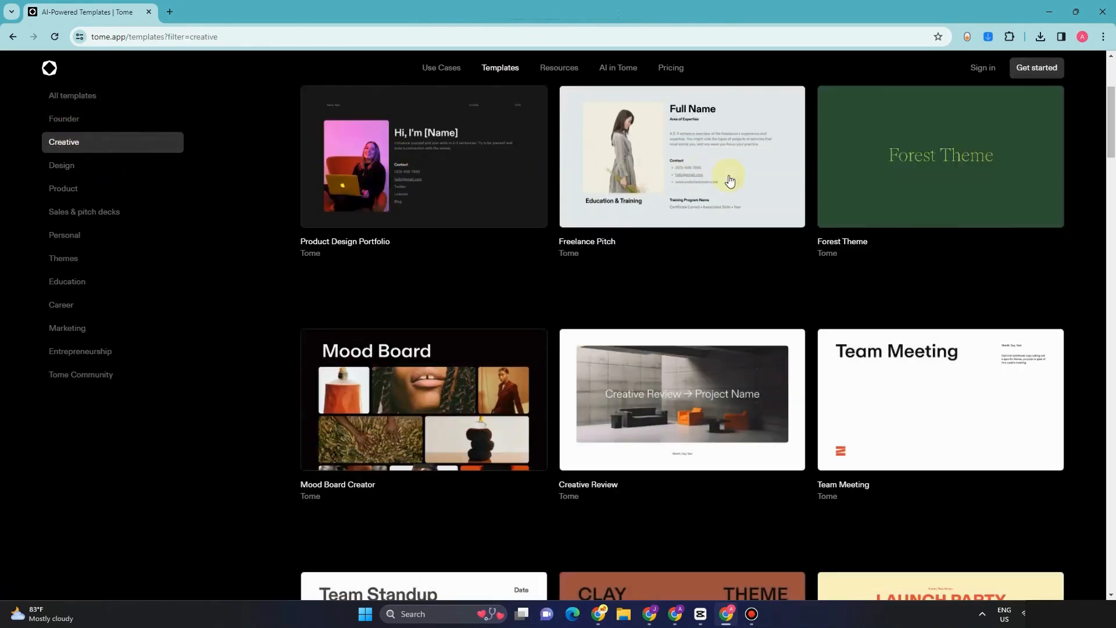
pyautogui.click(66, 169)
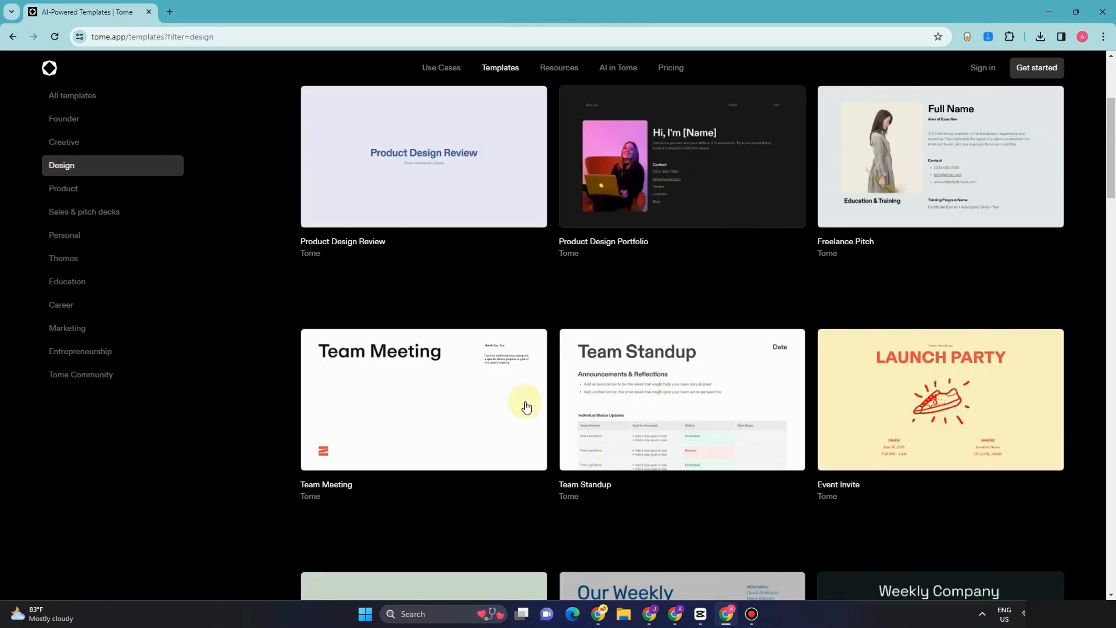
pyautogui.click(83, 191)
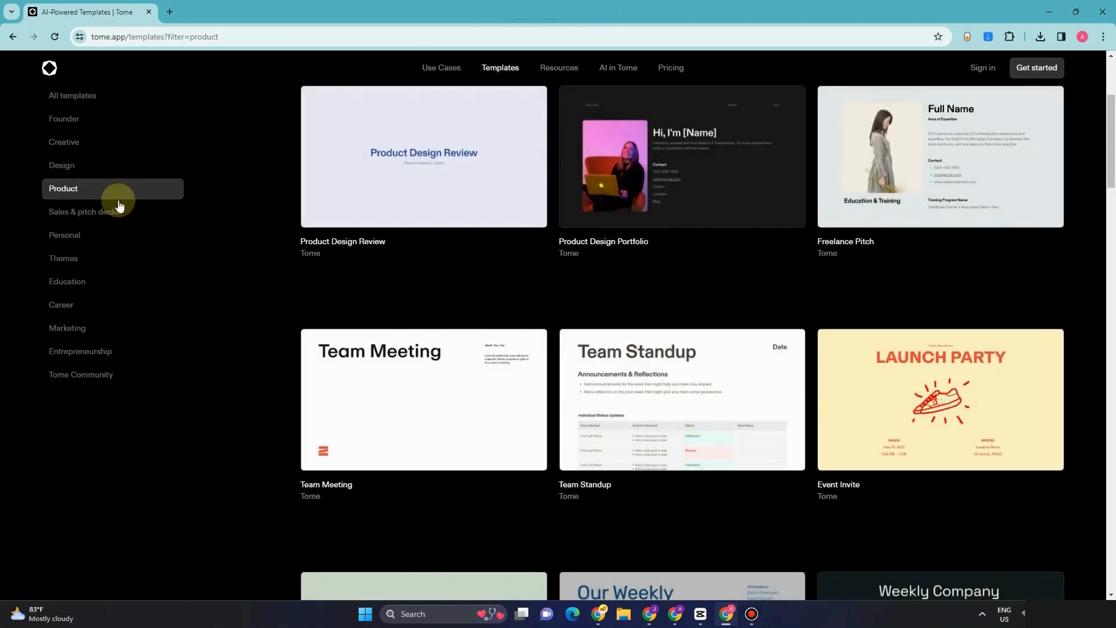
pyautogui.click(119, 213)
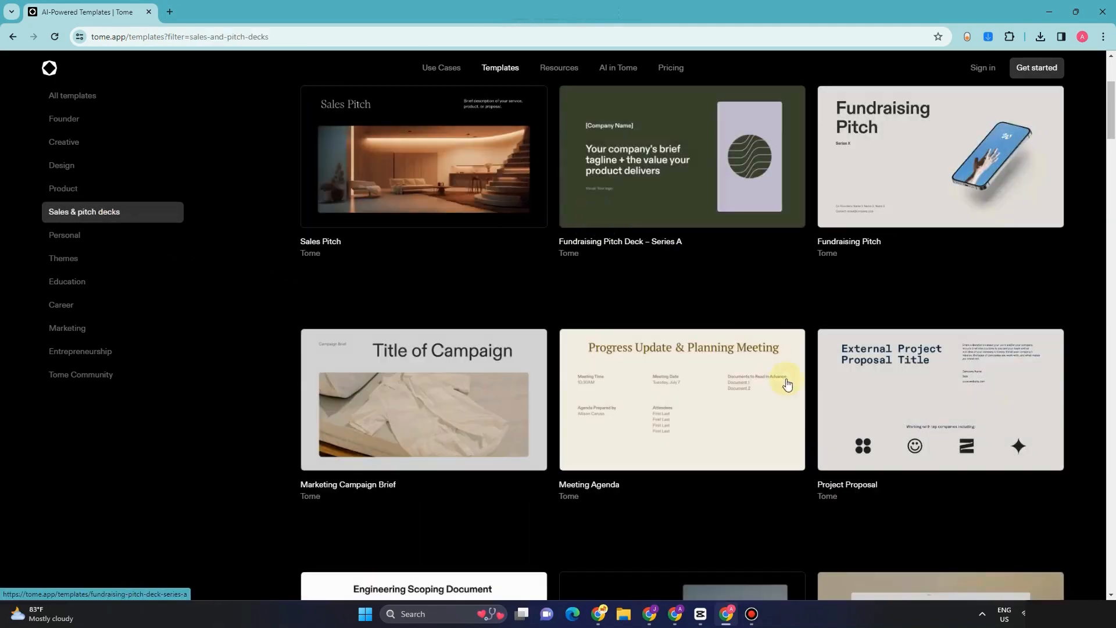
# Browse the Personal, Themes, Education, Career, Marketing, Entrepreneurship and Tome Community template categories one after another
pyautogui.click(65, 239)
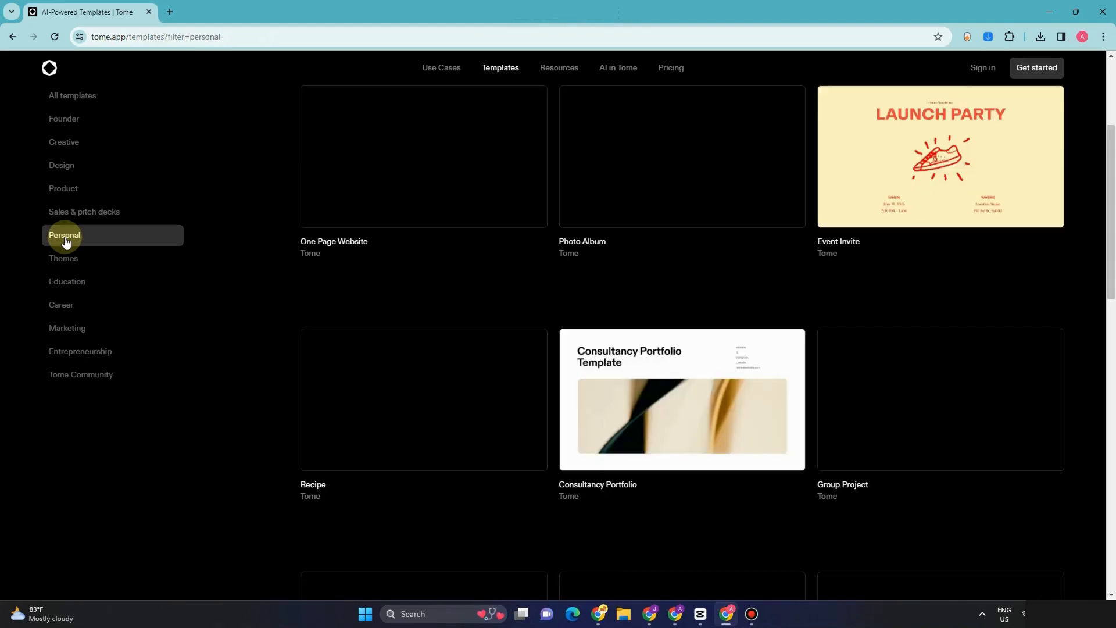
pyautogui.click(71, 259)
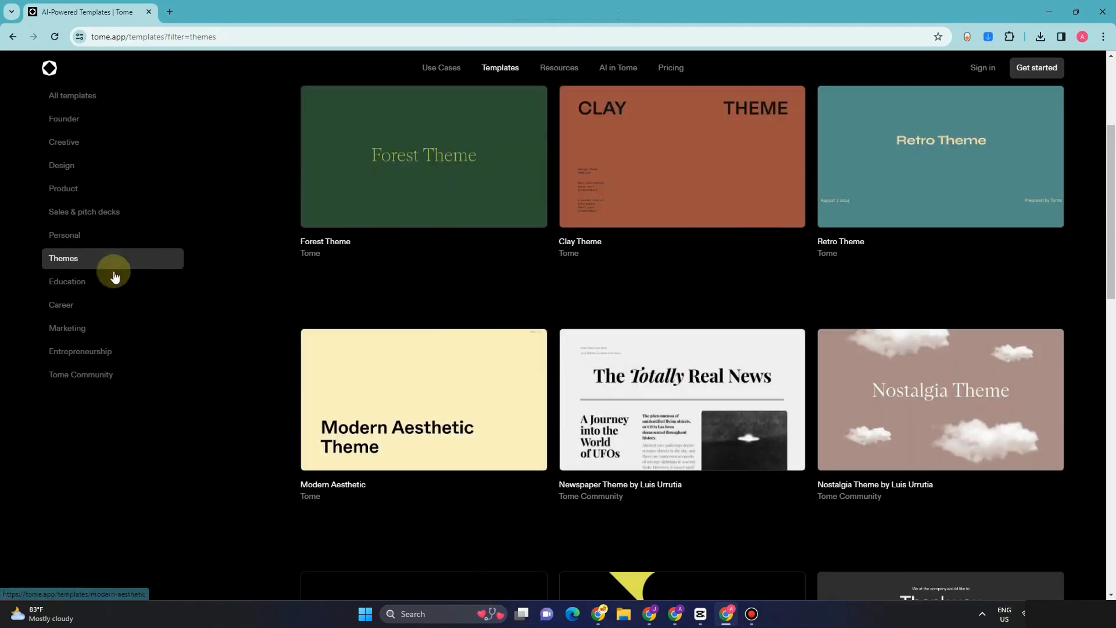
pyautogui.click(95, 281)
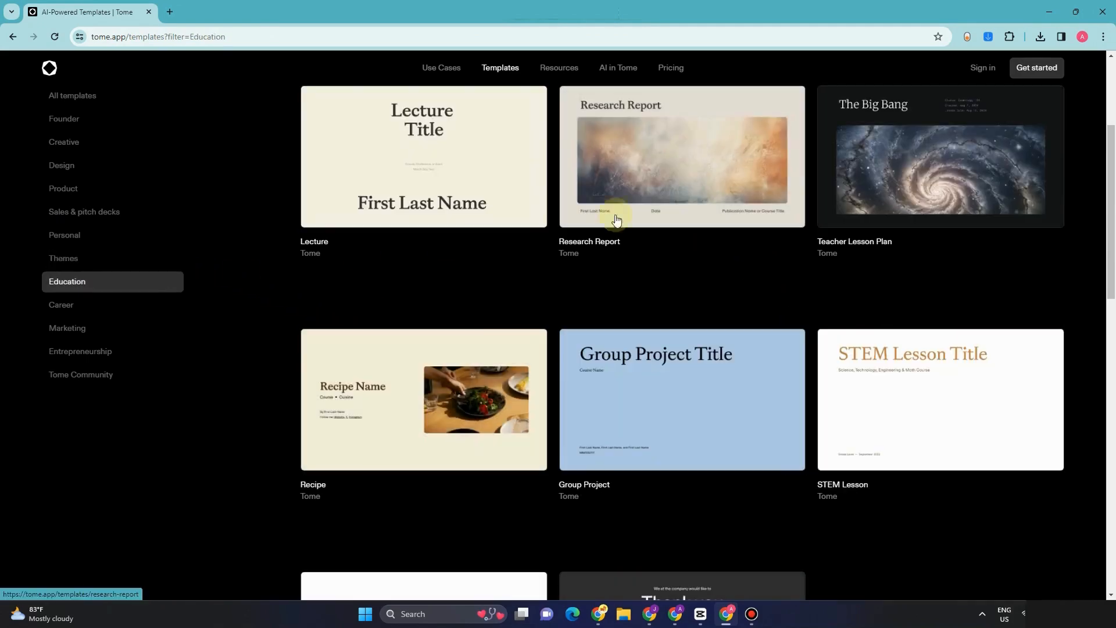
pyautogui.click(158, 312)
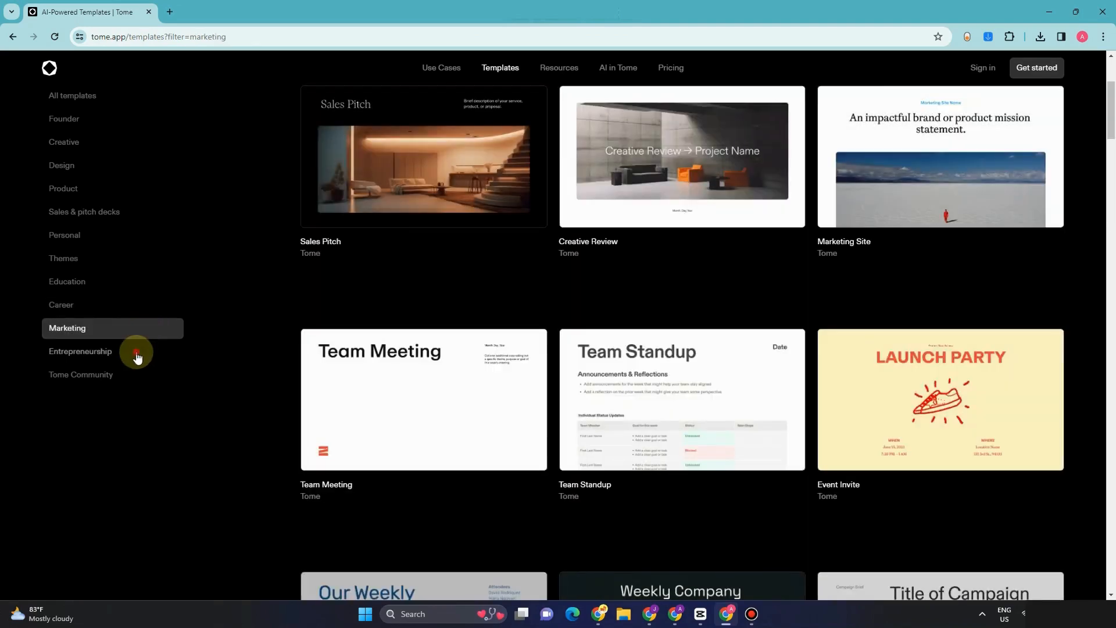
pyautogui.click(137, 355)
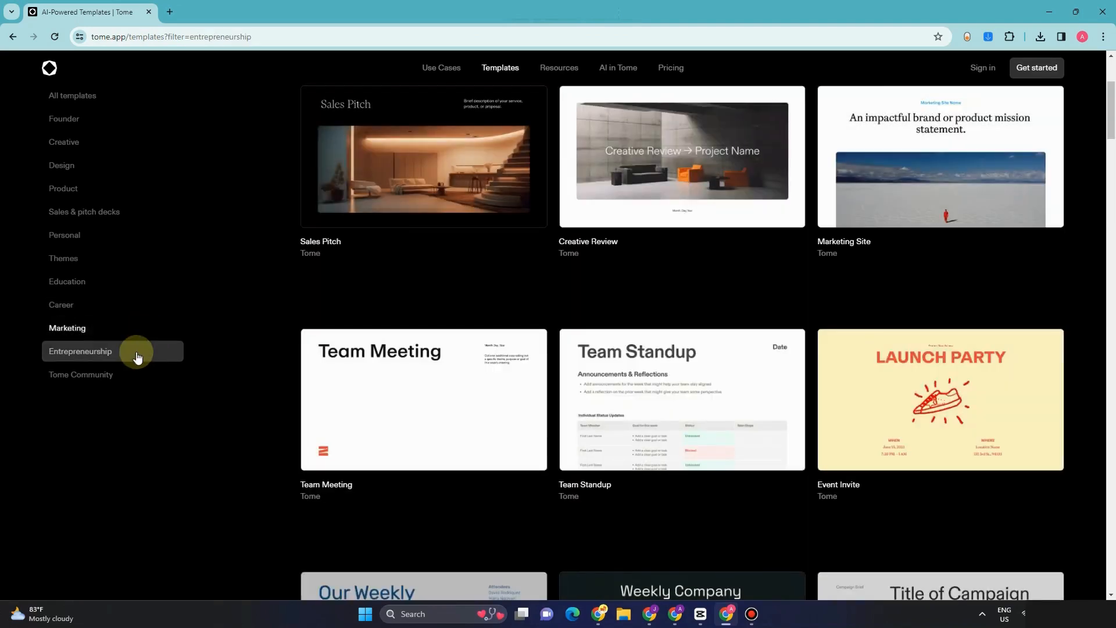
pyautogui.click(133, 381)
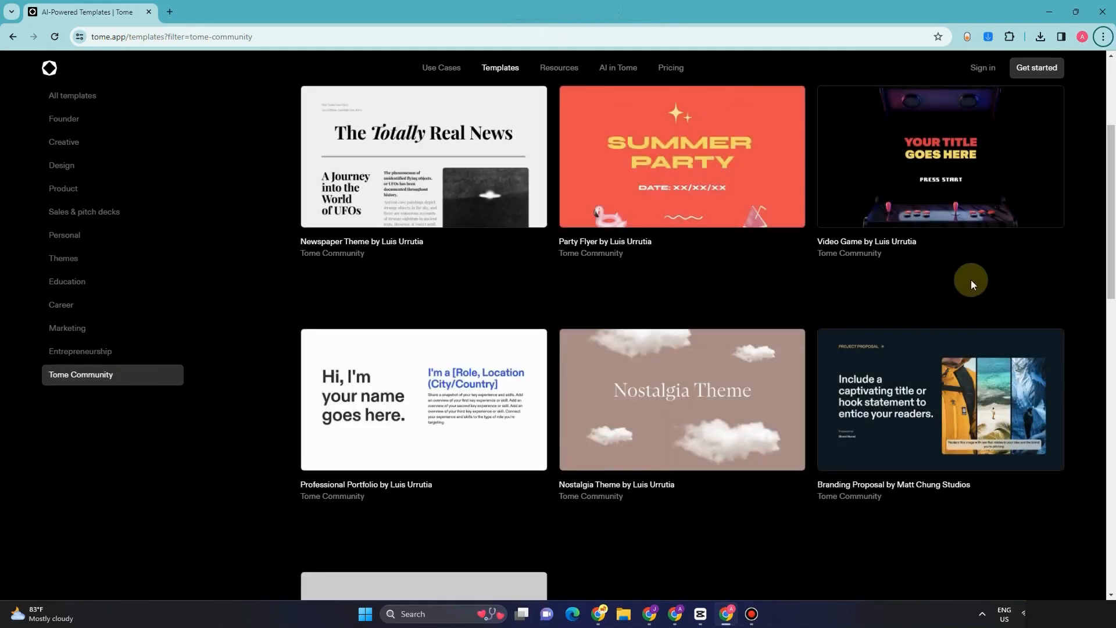
# Look over the Tome Community templates, view the Resources options and open the Integrations page
pyautogui.scroll(3, 971, 280)
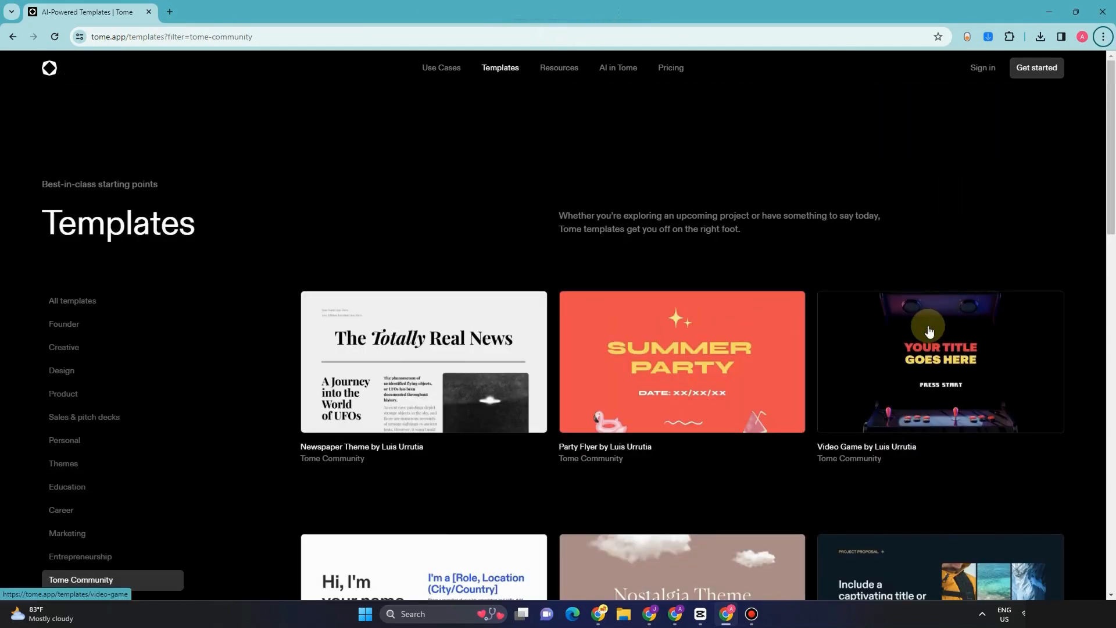
pyautogui.scroll(-3, 924, 319)
pyautogui.scroll(3, 949, 267)
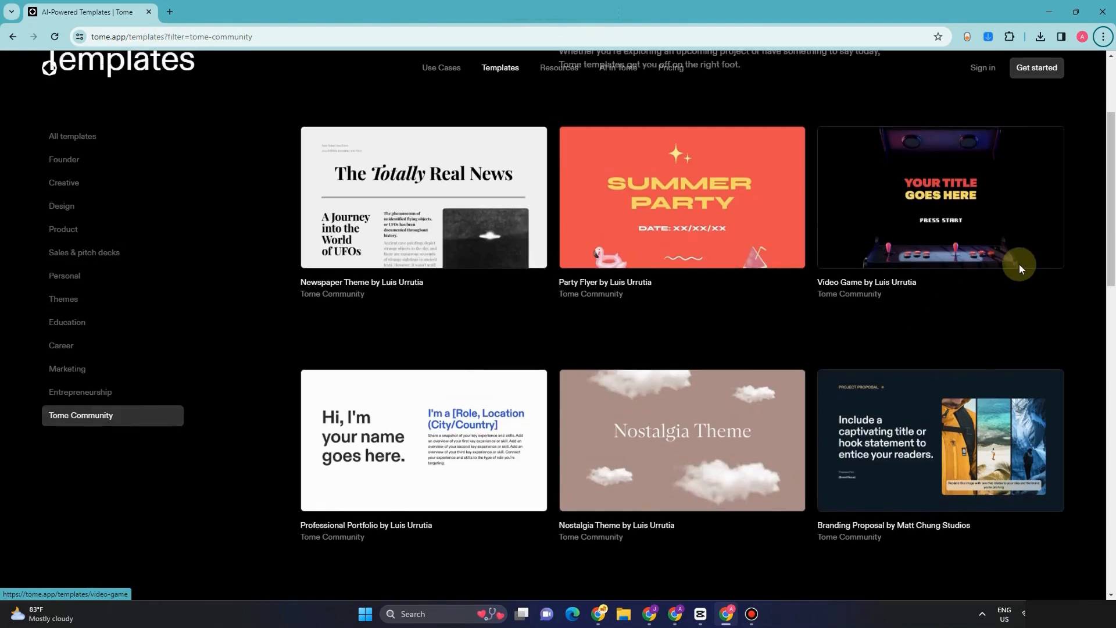
pyautogui.moveTo(559, 78)
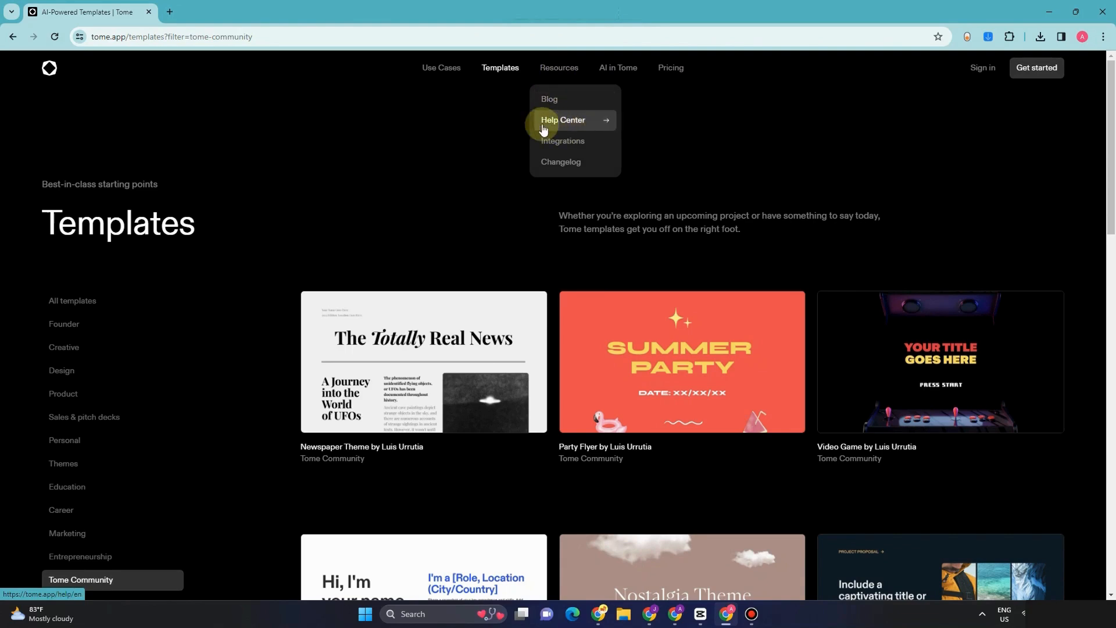
pyautogui.click(572, 144)
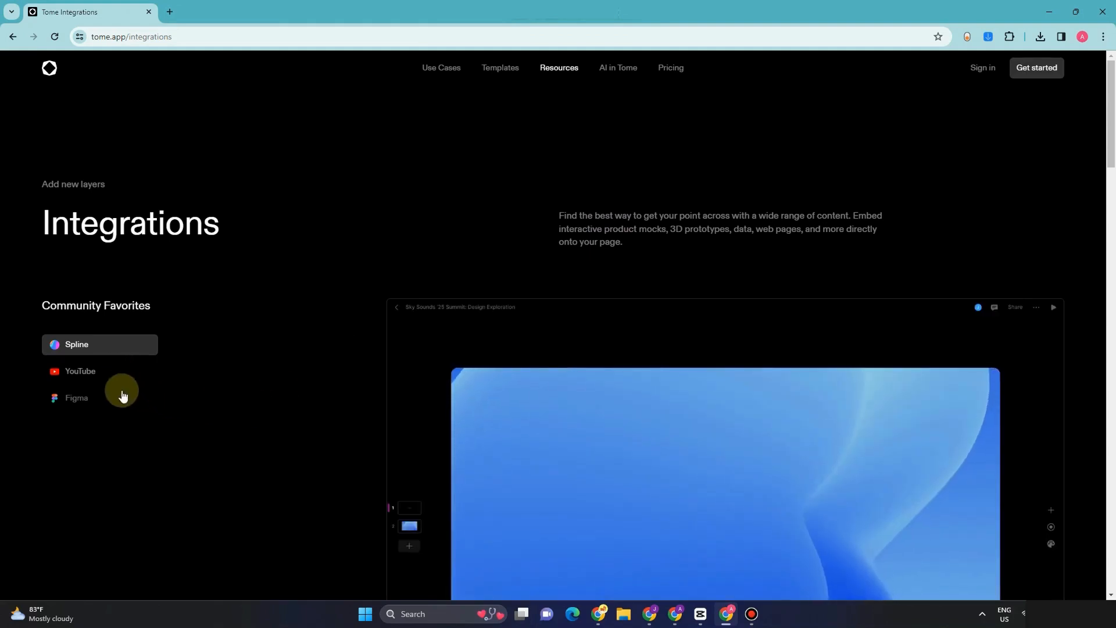
# Review the Integrations page's community favorites and supported integrations, and return to its start
pyautogui.scroll(-4, 697, 418)
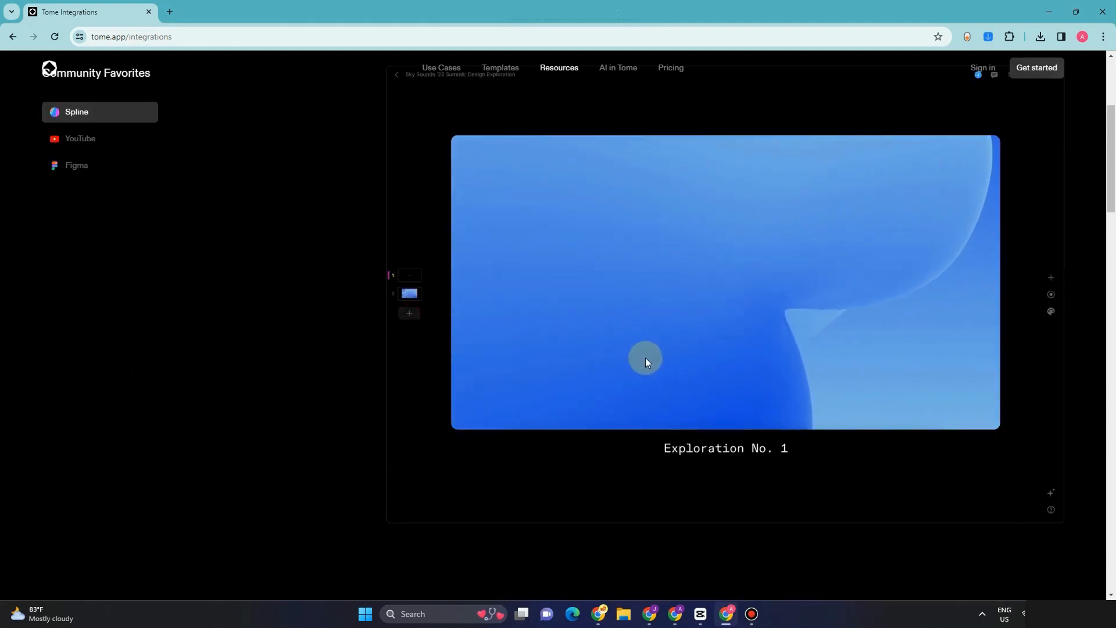
pyautogui.scroll(-4, 645, 360)
pyautogui.scroll(-6, 664, 366)
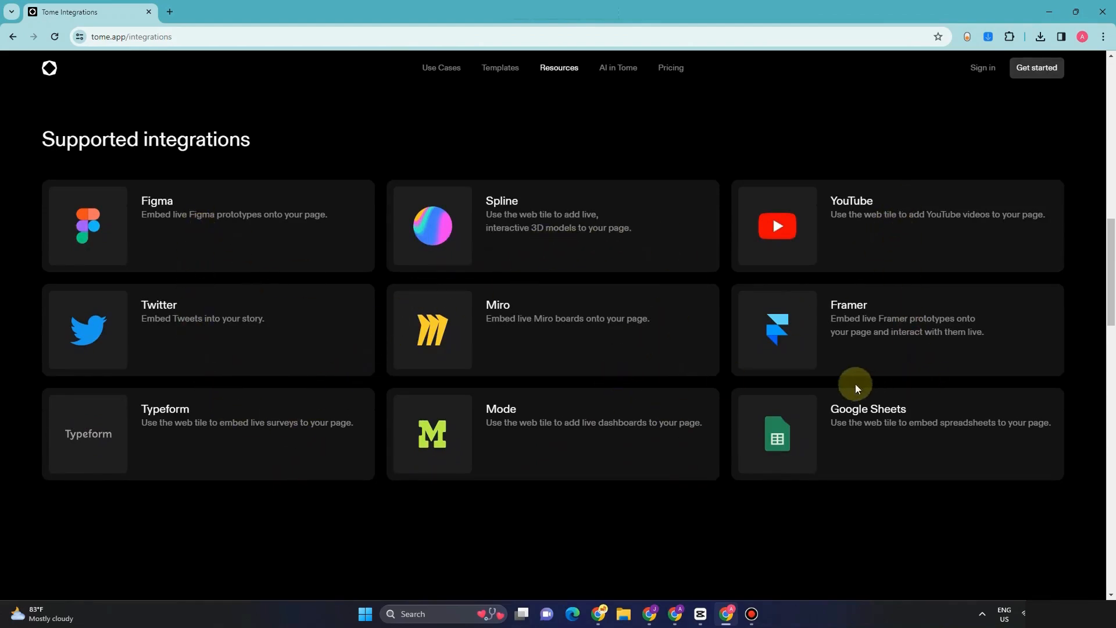
pyautogui.scroll(7, 765, 312)
pyautogui.scroll(7, 698, 305)
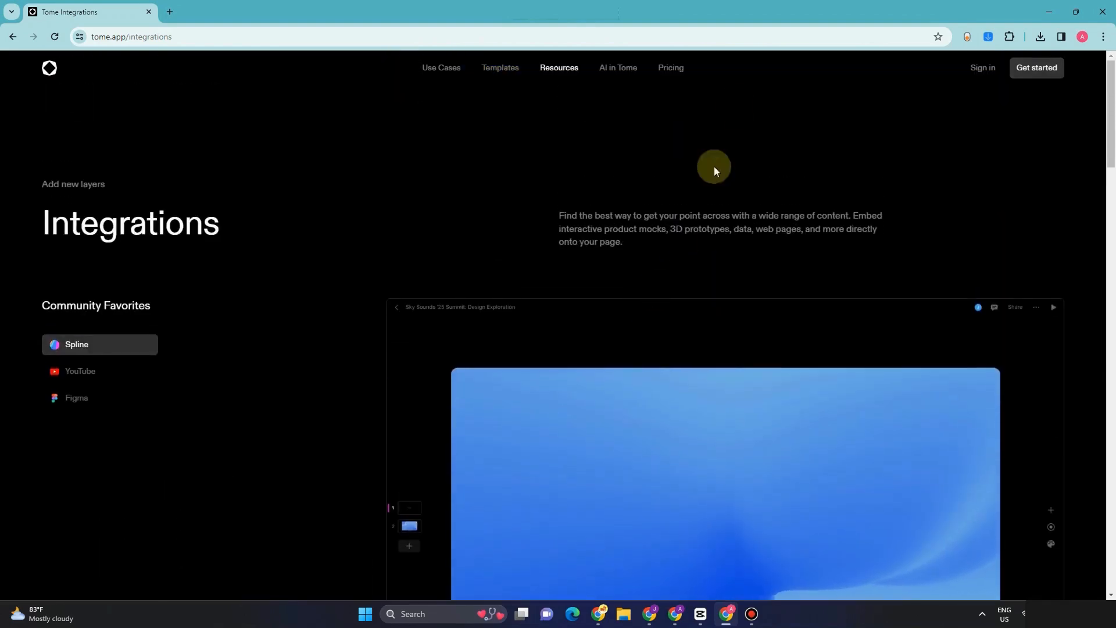
# Open the AI in Tome page and read its sections on the AI partner, prompt-generated presentations, document conversion and one-pagers
pyautogui.click(610, 70)
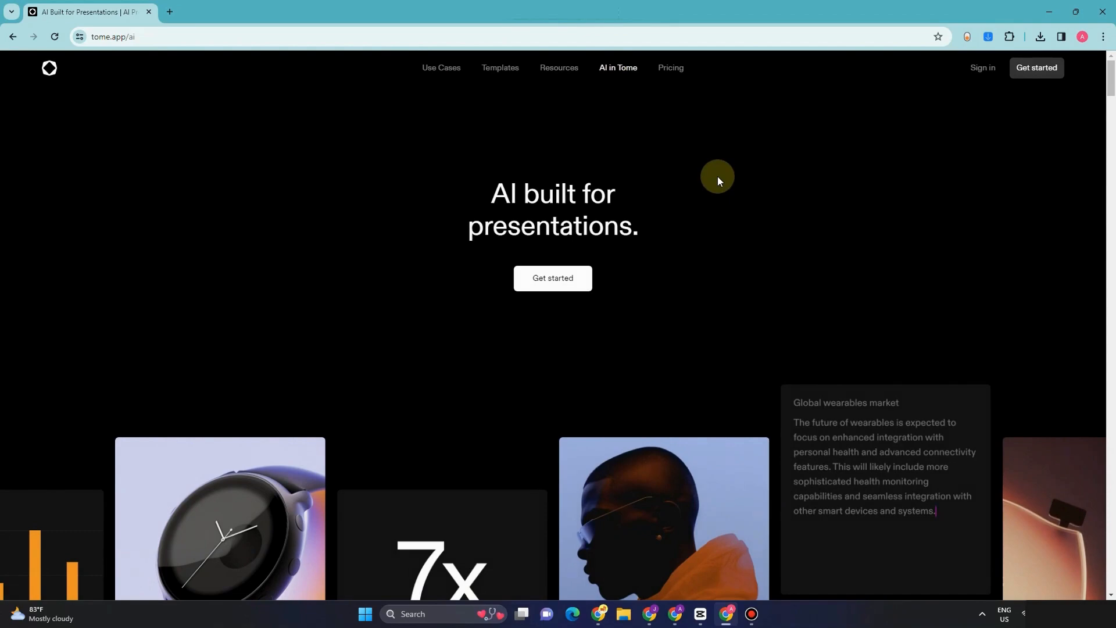
pyautogui.scroll(-4, 813, 255)
pyautogui.scroll(-2, 831, 273)
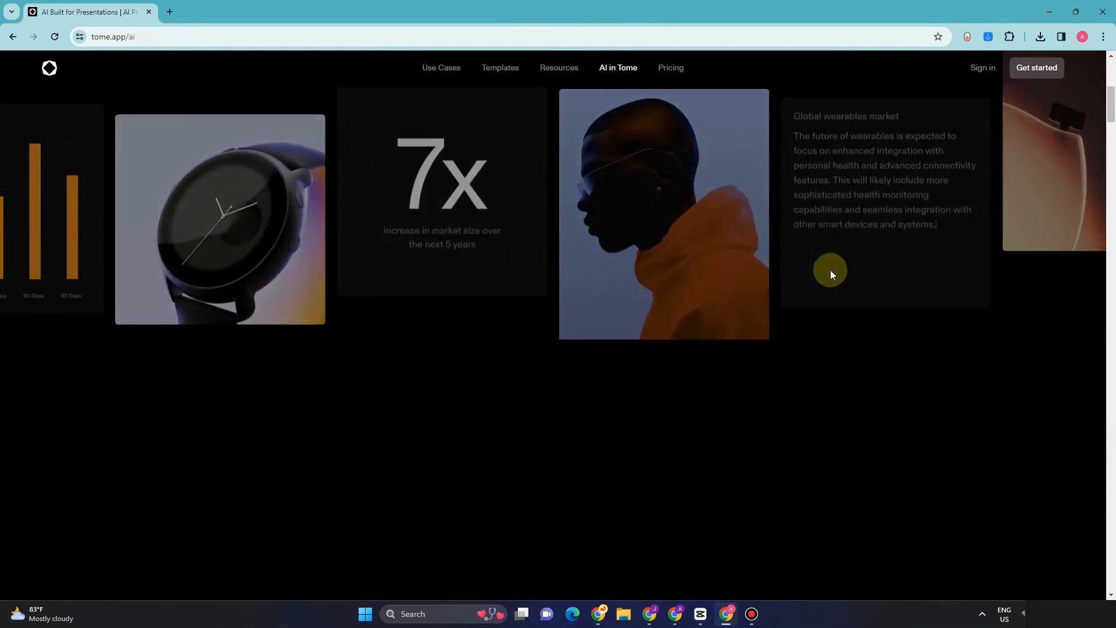
pyautogui.scroll(-3, 830, 269)
pyautogui.scroll(-3, 830, 269)
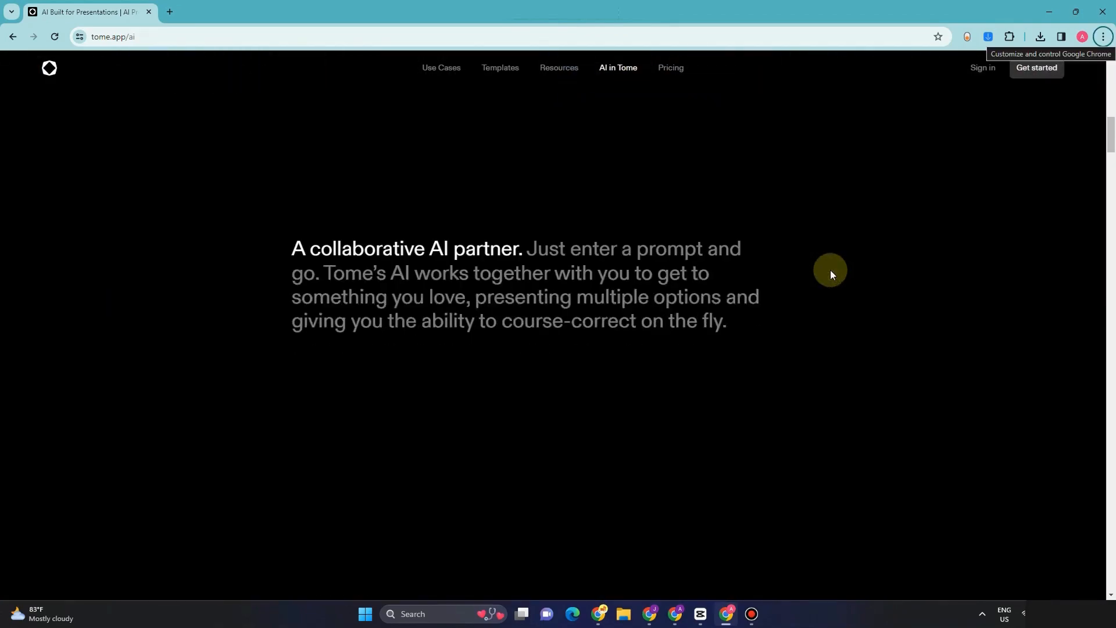
pyautogui.scroll(-3, 829, 270)
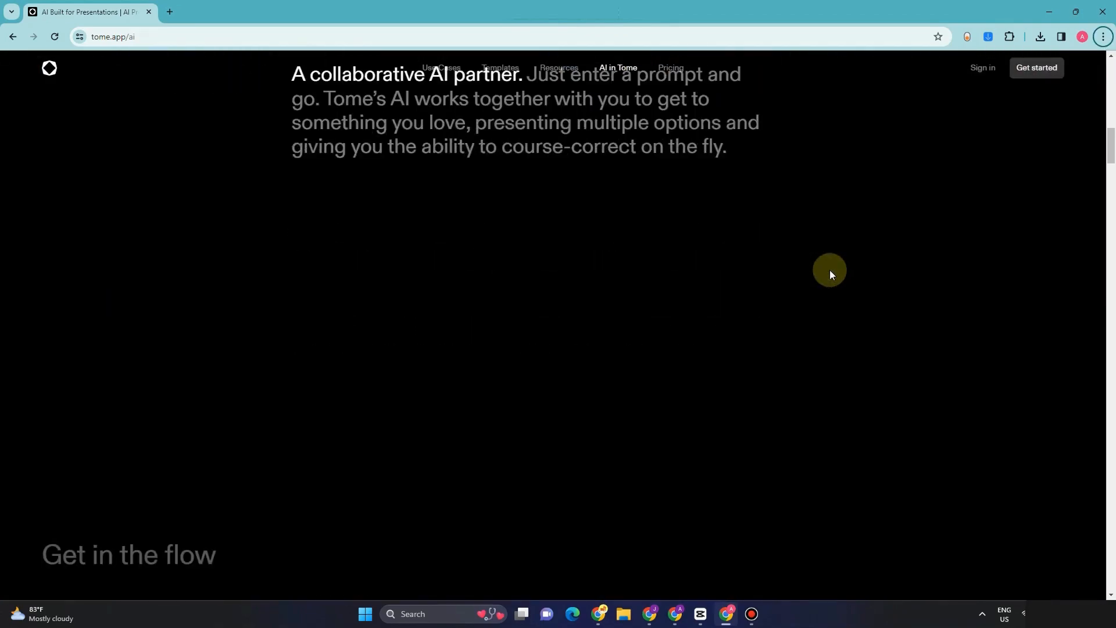
pyautogui.scroll(-2, 841, 326)
pyautogui.scroll(-5, 841, 325)
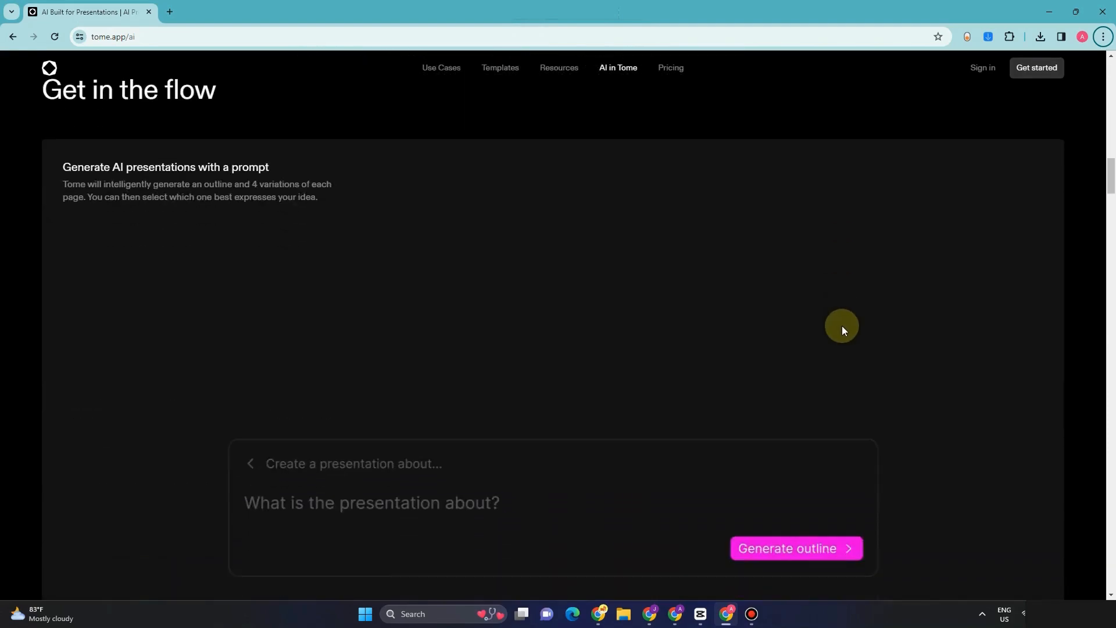
pyautogui.scroll(-12, 842, 326)
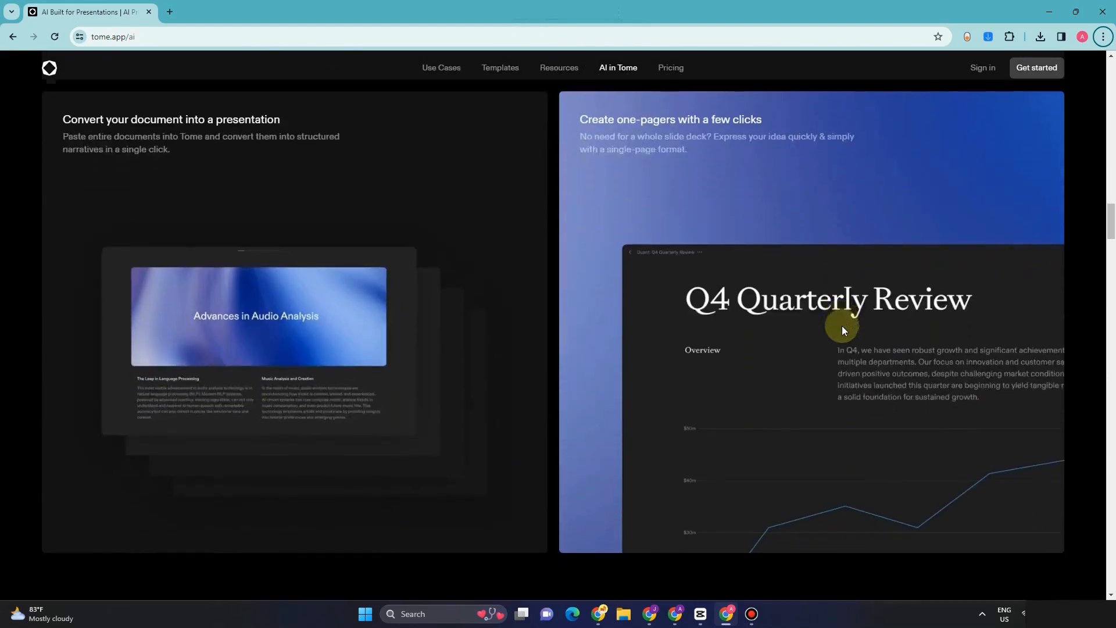
pyautogui.scroll(18, 841, 323)
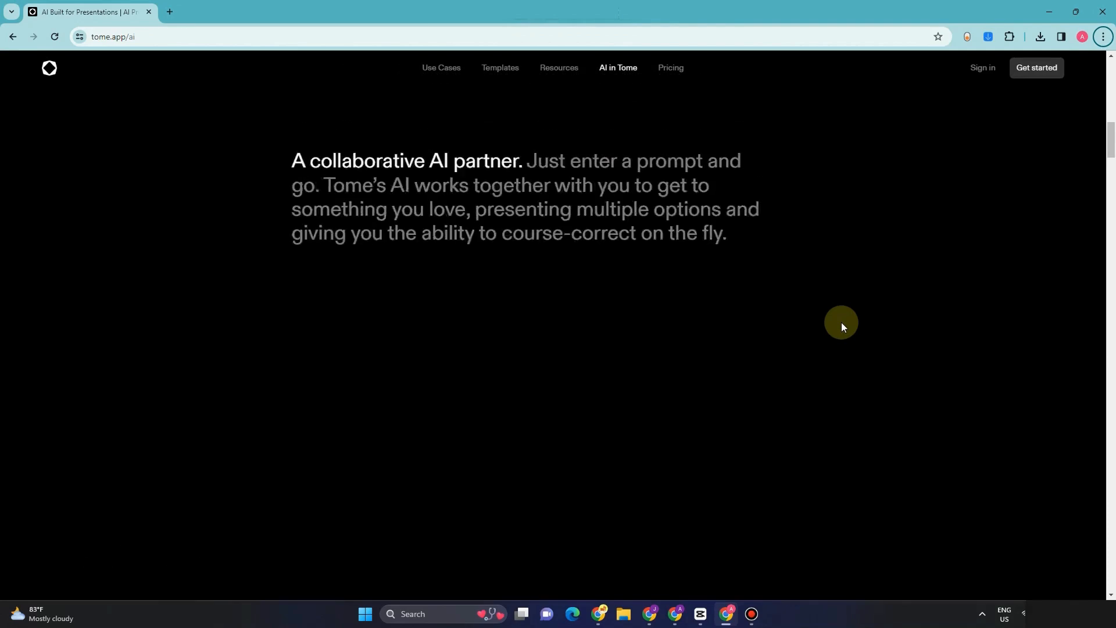
pyautogui.scroll(5, 842, 322)
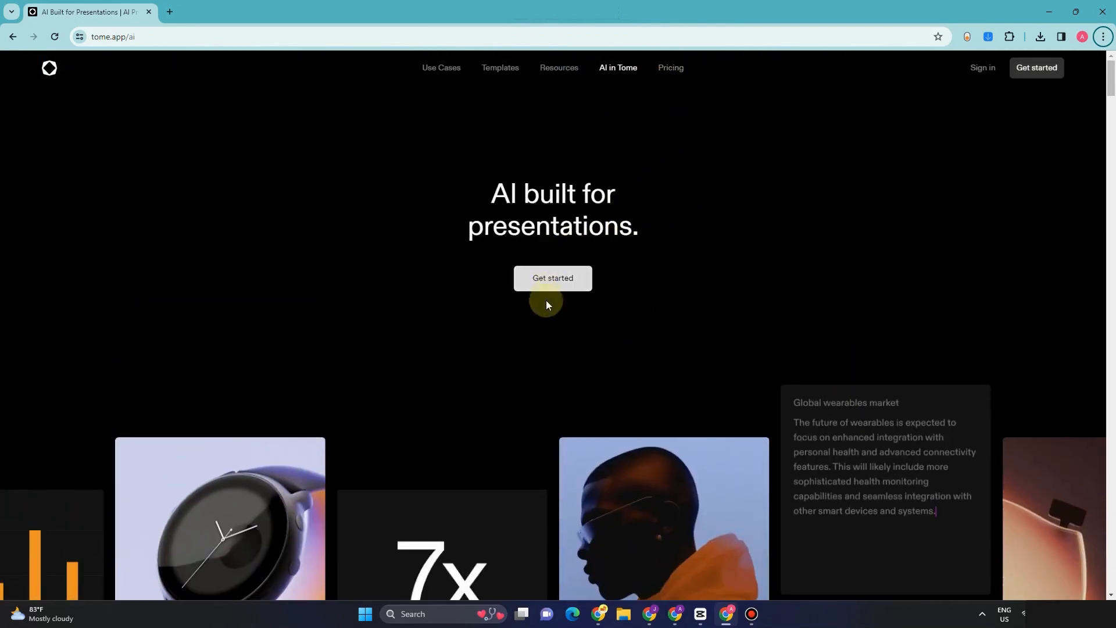
# Sign up with Google and create the profile with a first name, a last name and Design as the kind of work
pyautogui.click(562, 282)
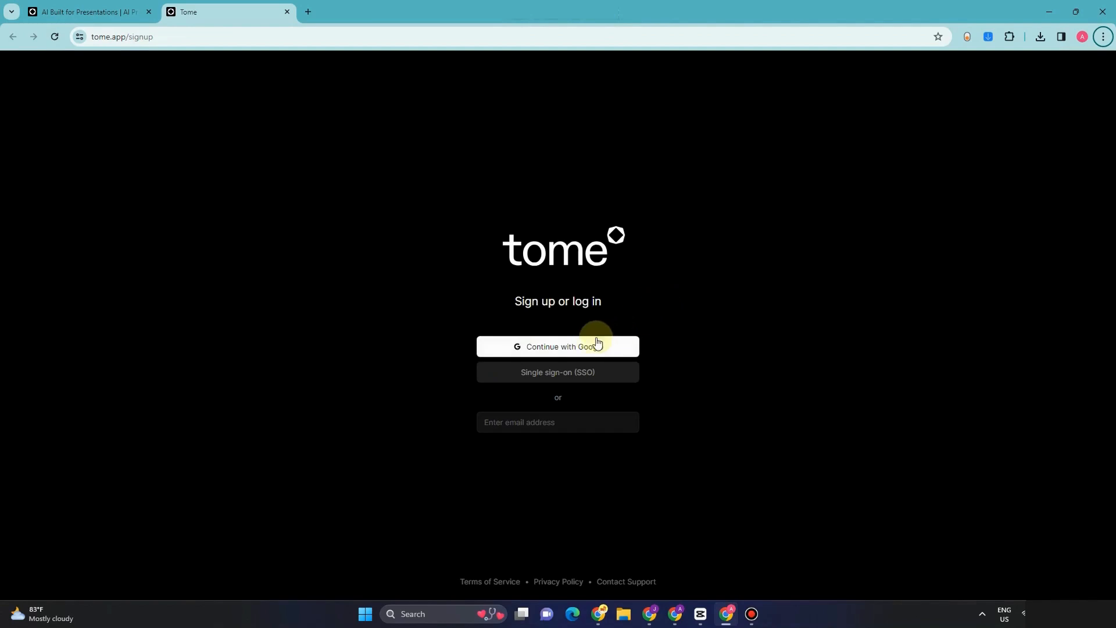
pyautogui.click(555, 353)
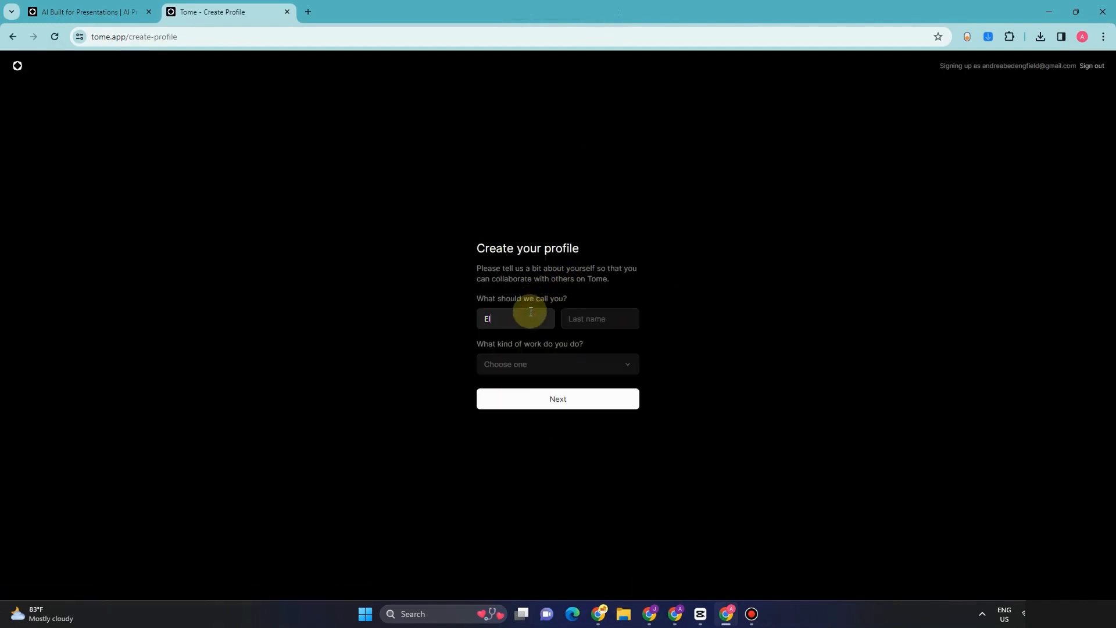
pyautogui.click(575, 320)
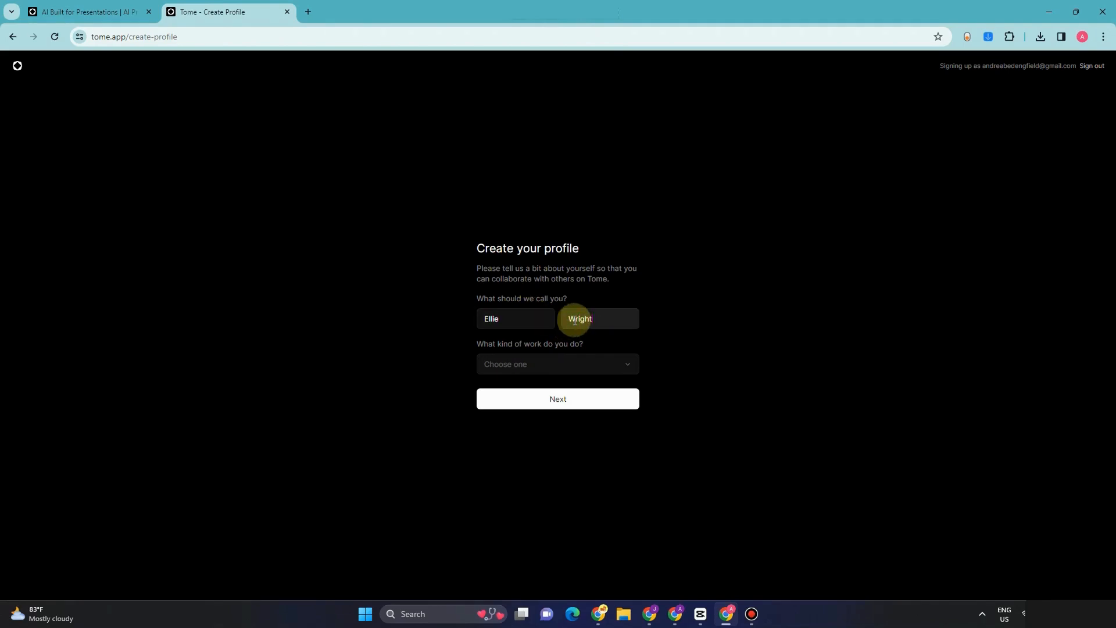
pyautogui.click(587, 364)
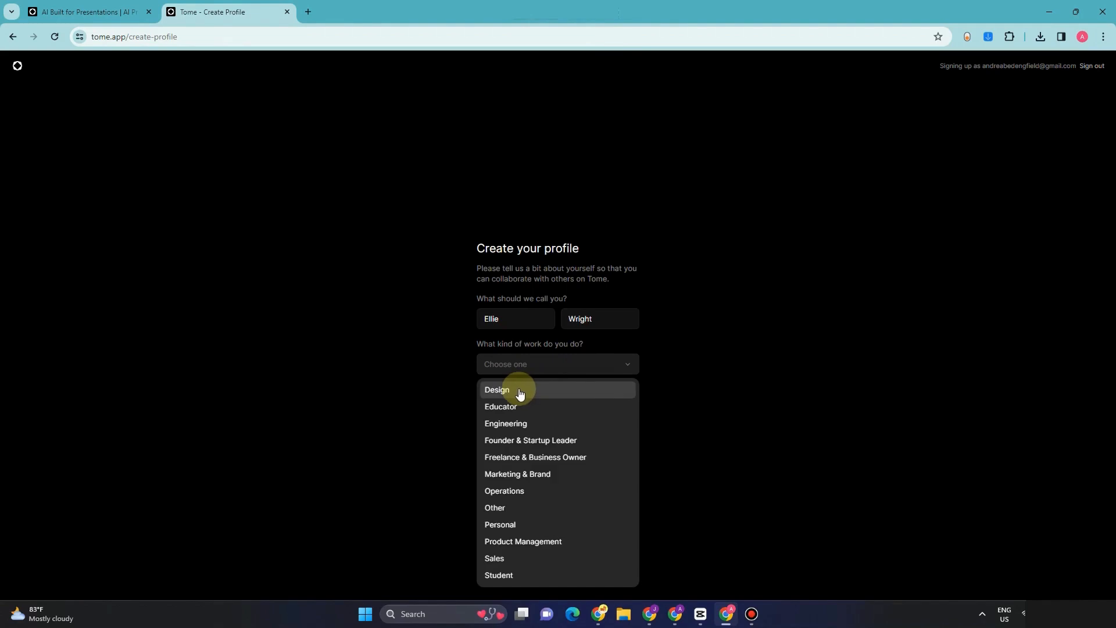
pyautogui.click(519, 394)
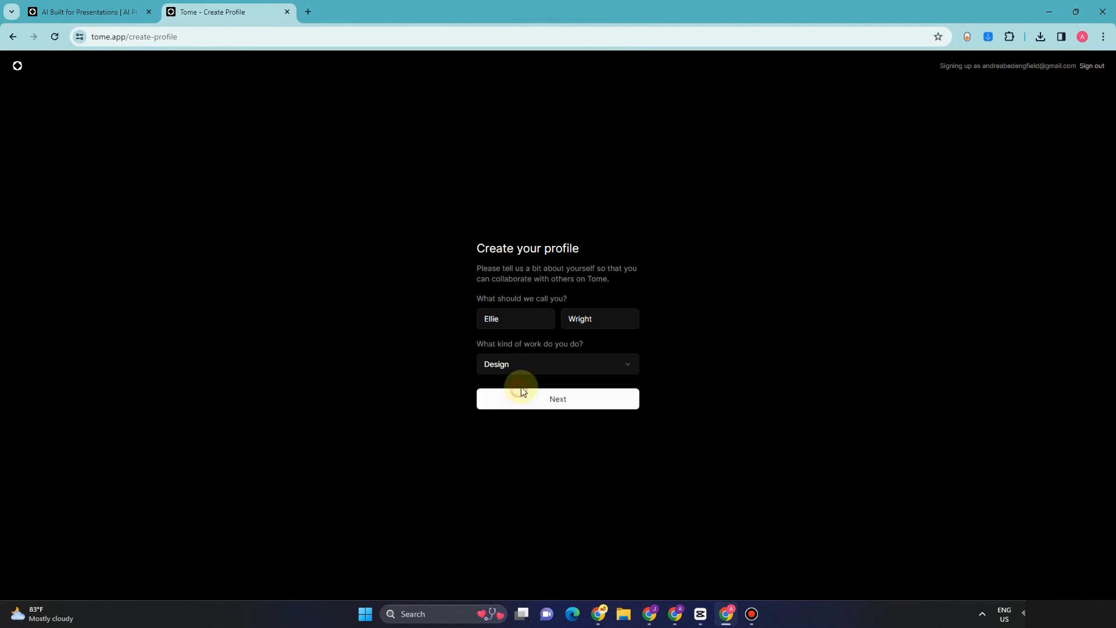
pyautogui.click(573, 397)
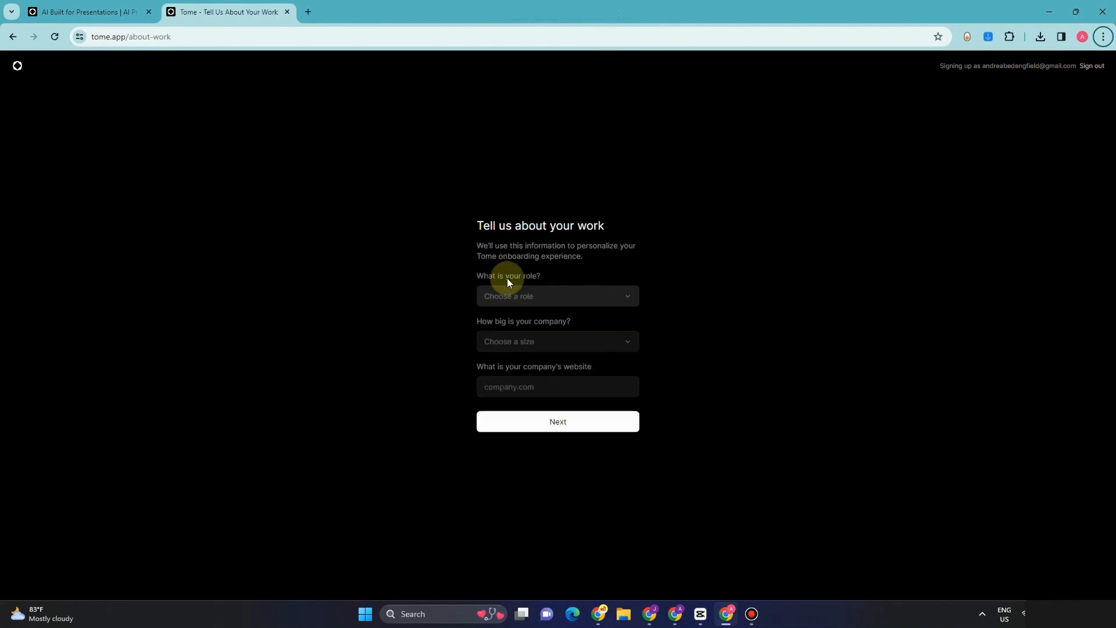
# Skip the role, company size and website questions and create the workspace, named with the profile's first name
pyautogui.click(562, 420)
pyautogui.write('Ellie')
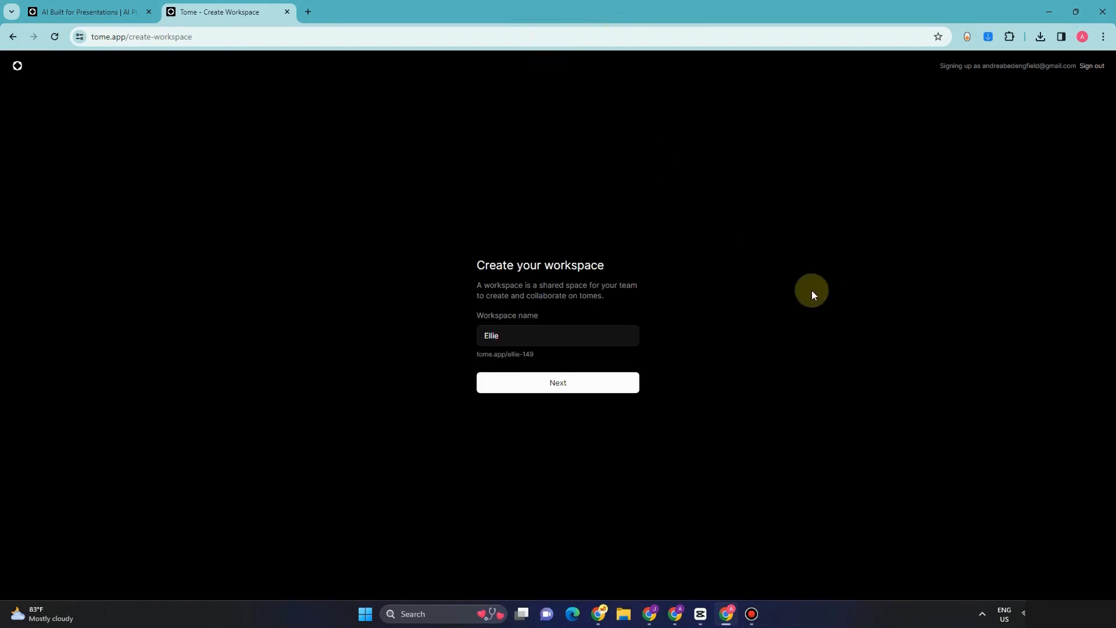
pyautogui.click(567, 380)
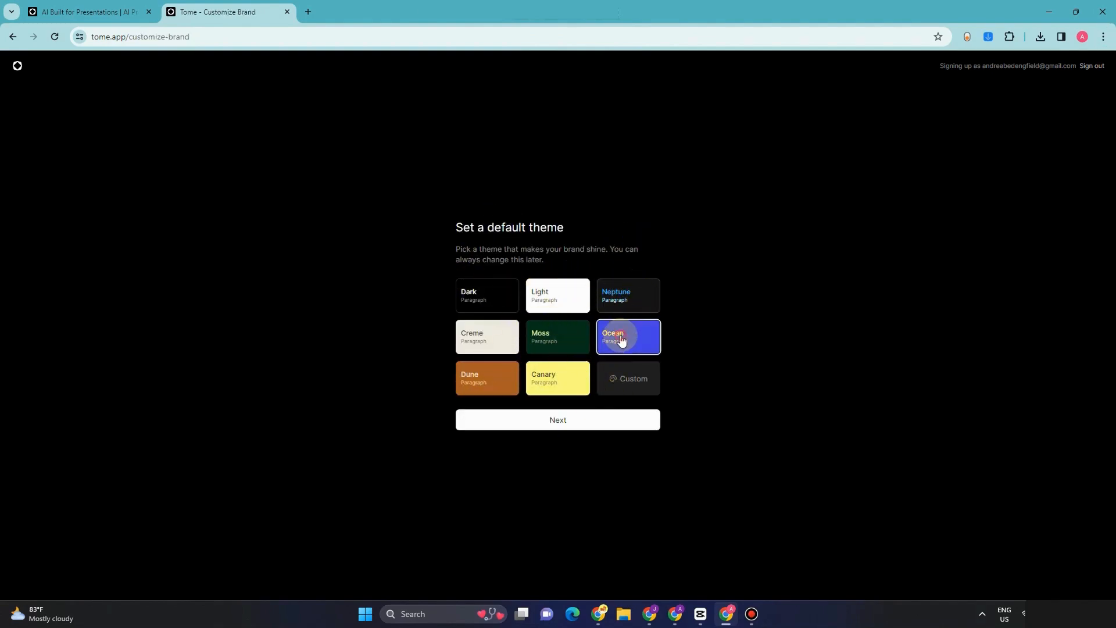
# Set Ocean as the default theme and start with the basic plan instead of Tome Pro
pyautogui.click(607, 422)
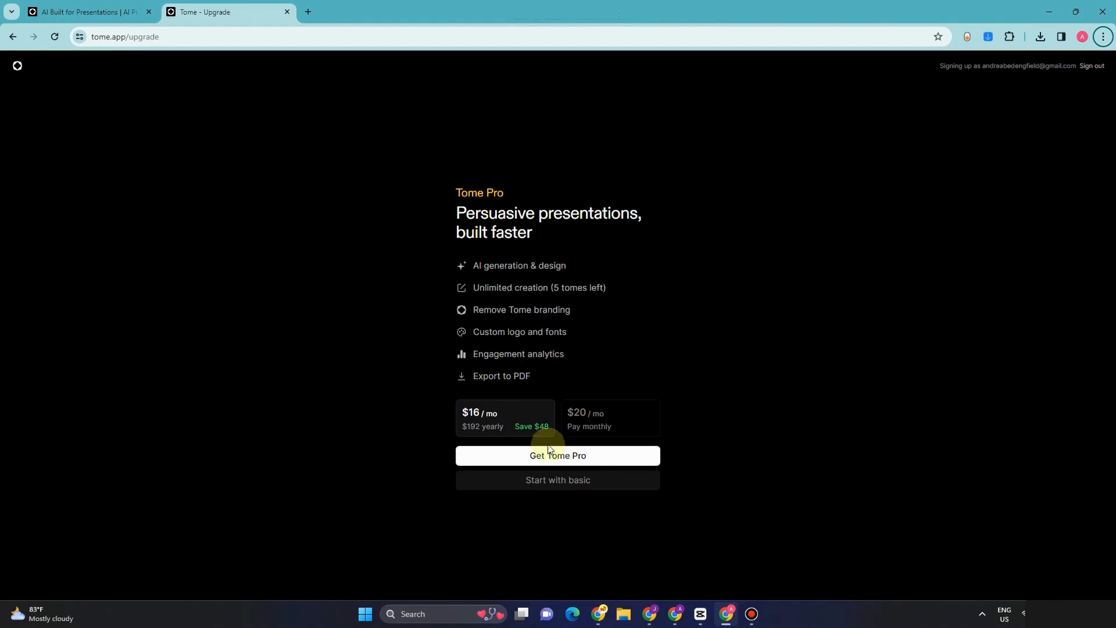
pyautogui.click(566, 482)
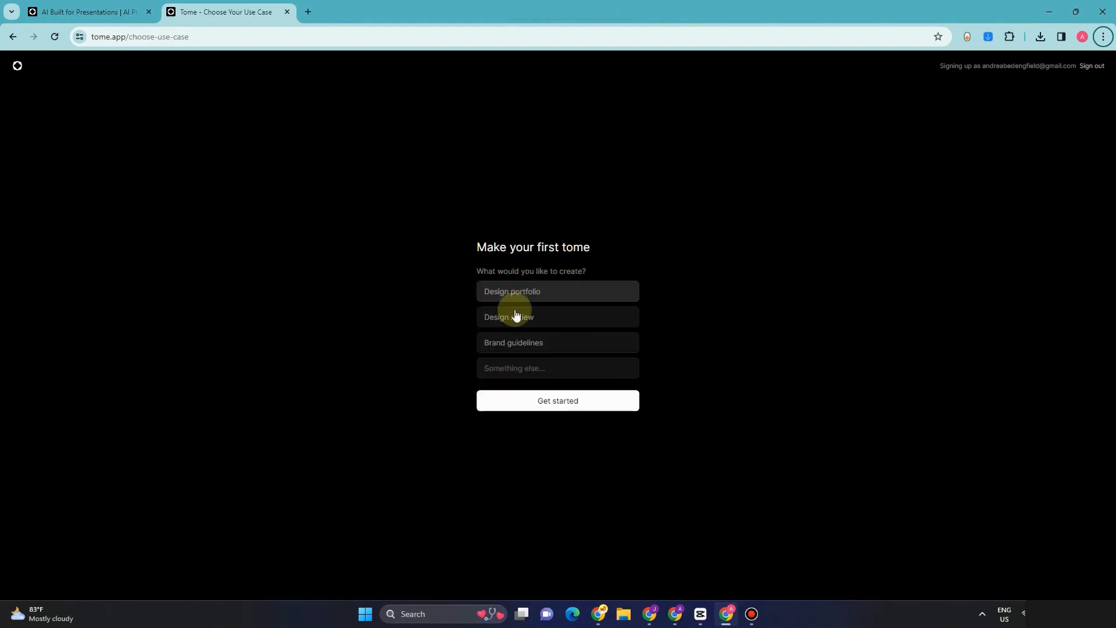
# Choose Design portfolio as the first tome and start it with the Design portfolio template
pyautogui.click(551, 293)
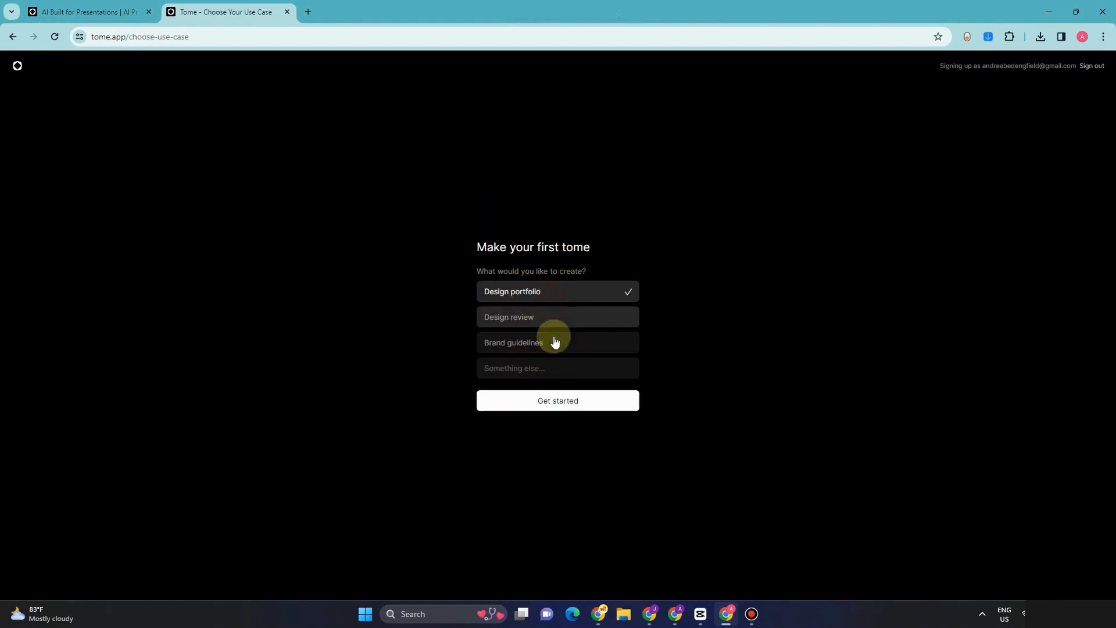
pyautogui.click(584, 406)
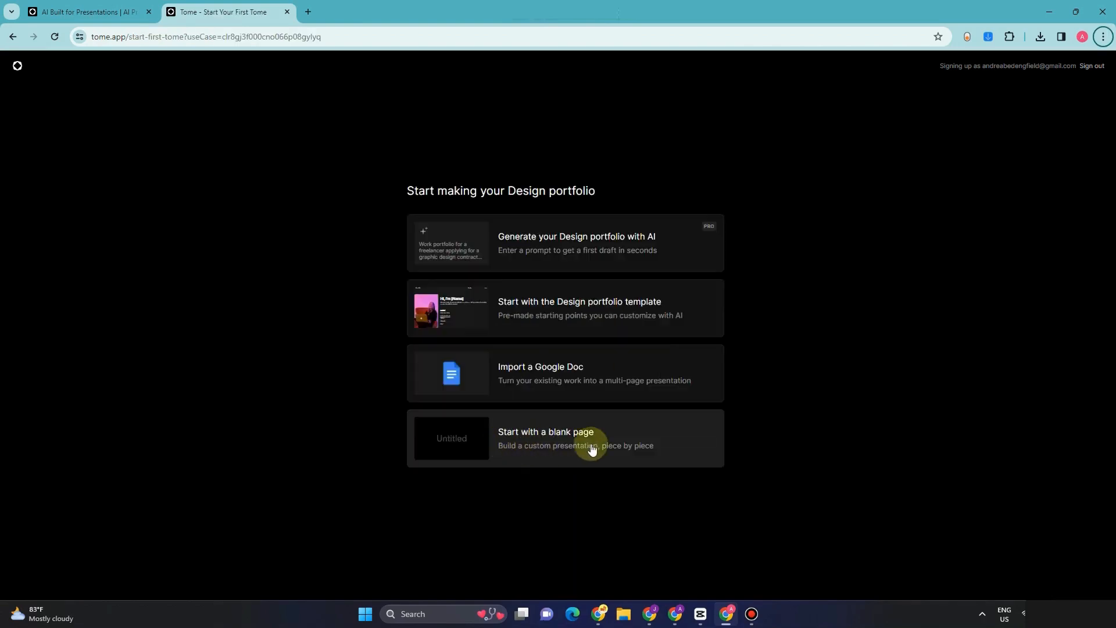
pyautogui.click(596, 322)
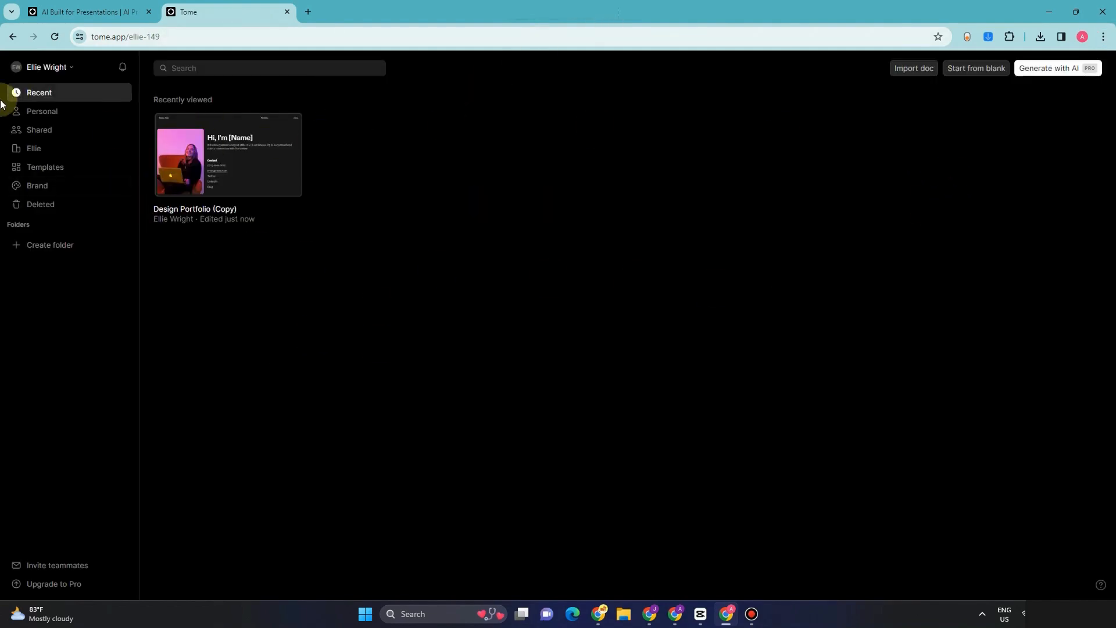
# Browse the Personal, Shared, workspace and Templates sections of the account one after another
pyautogui.click(57, 110)
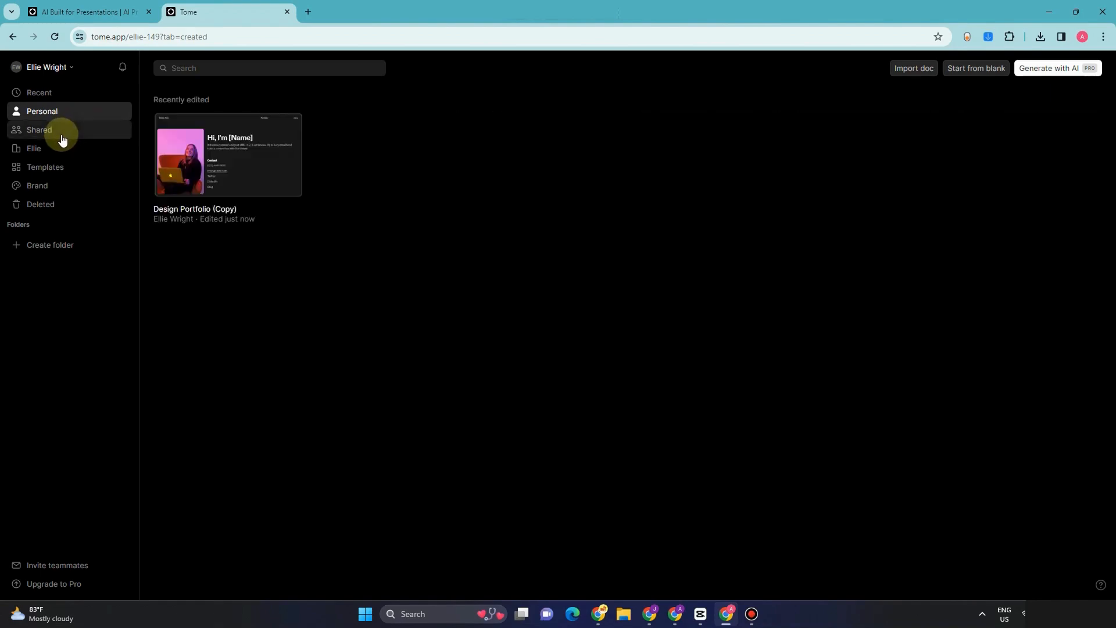
pyautogui.click(62, 137)
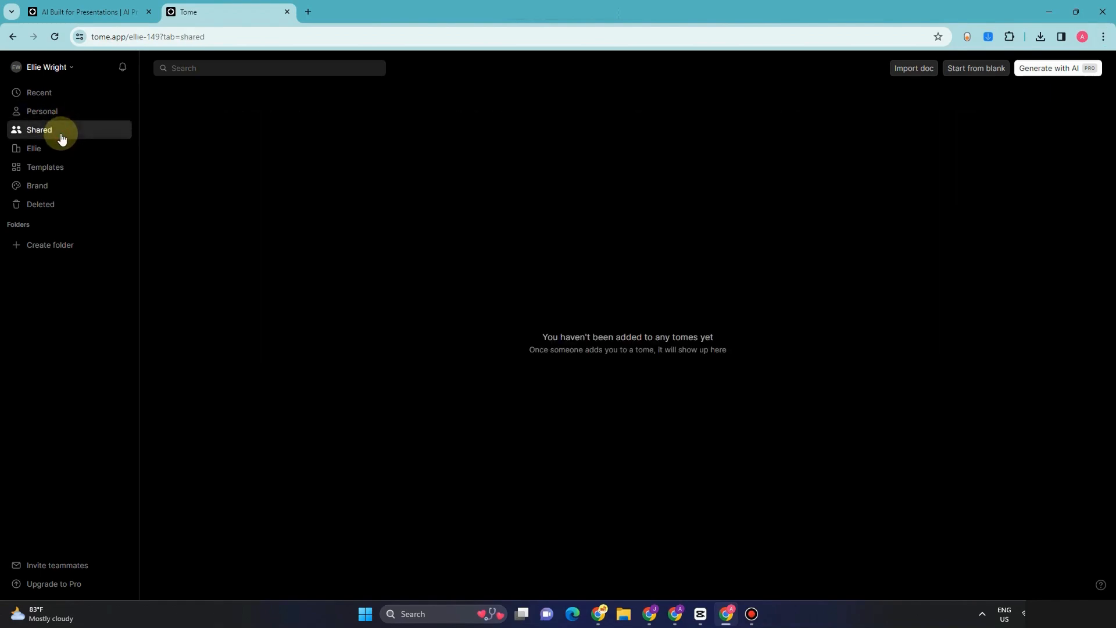
pyautogui.click(62, 150)
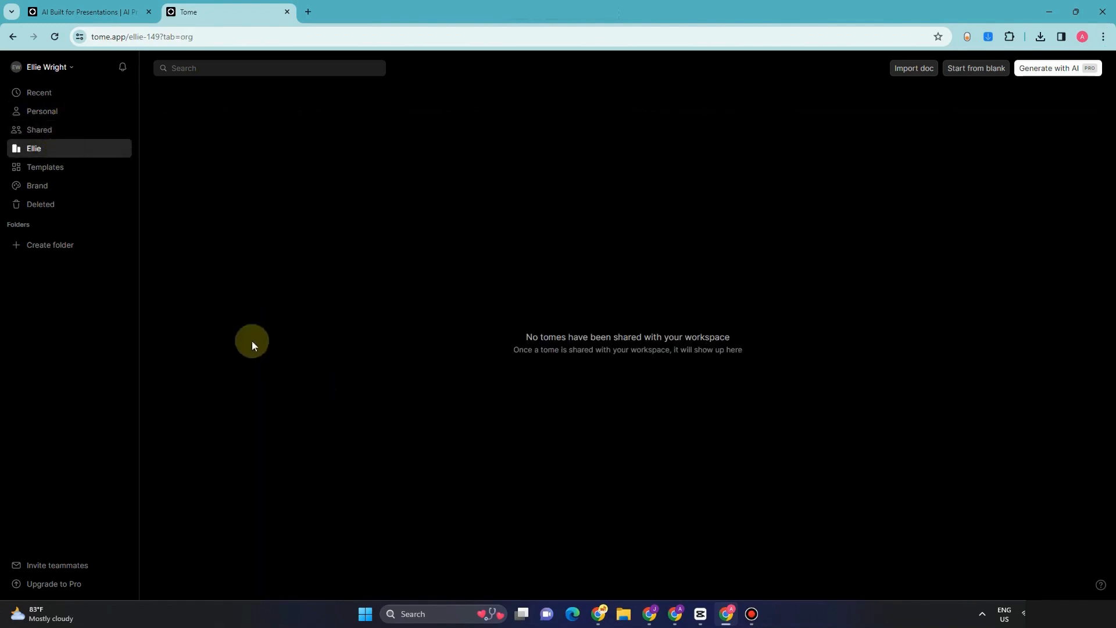
pyautogui.click(77, 169)
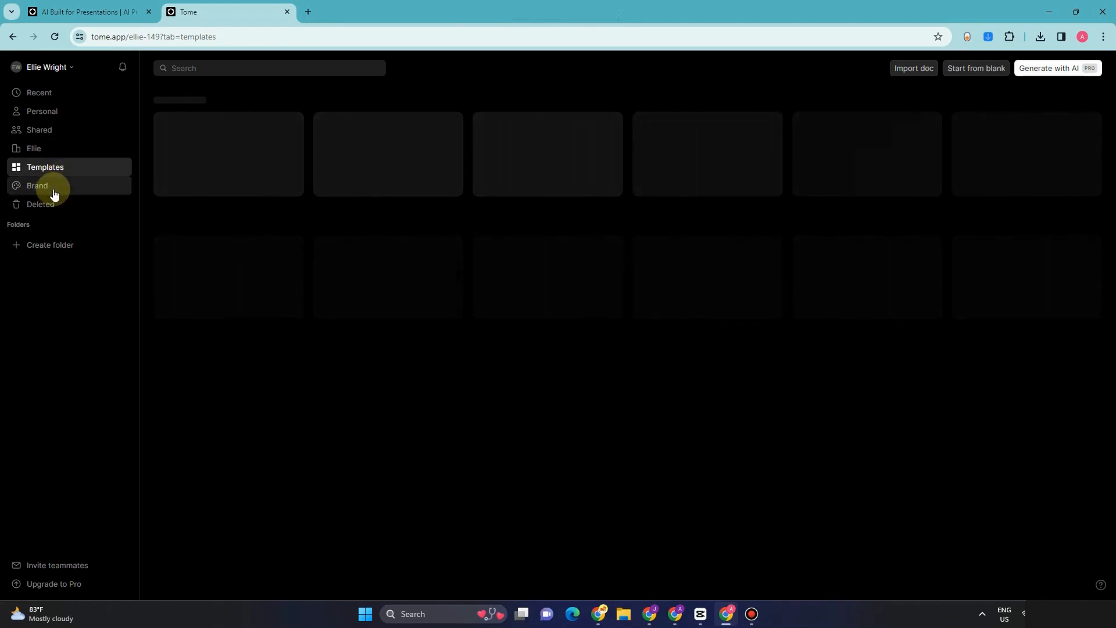
# View the Brand settings for default theme, logo, Tome branding and custom fonts, and return to the templates
pyautogui.click(58, 190)
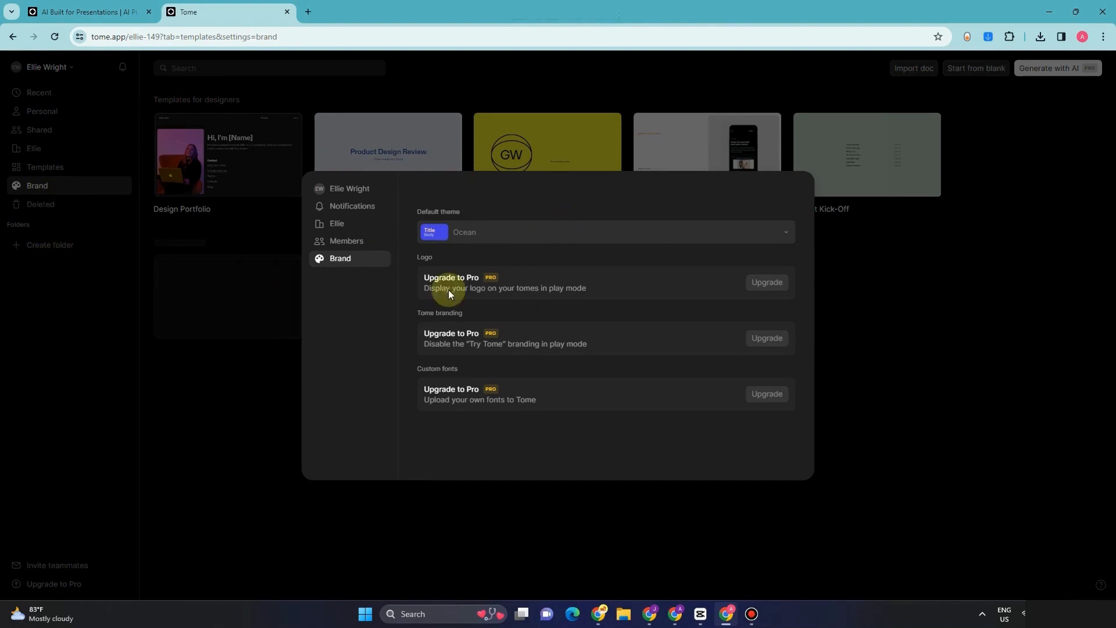
pyautogui.click(261, 387)
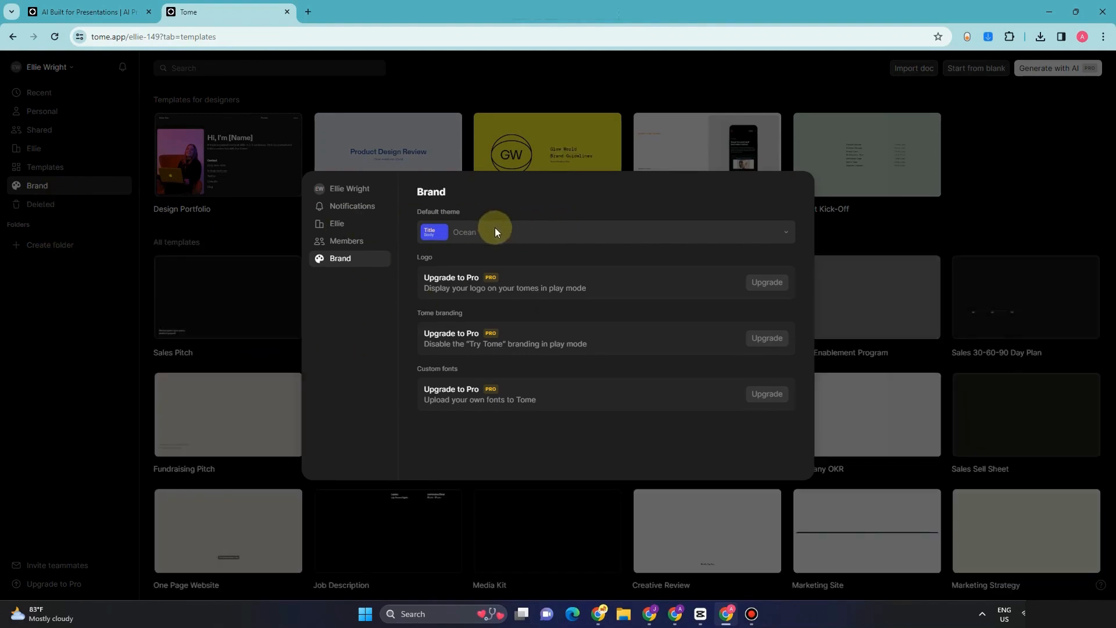
pyautogui.click(270, 336)
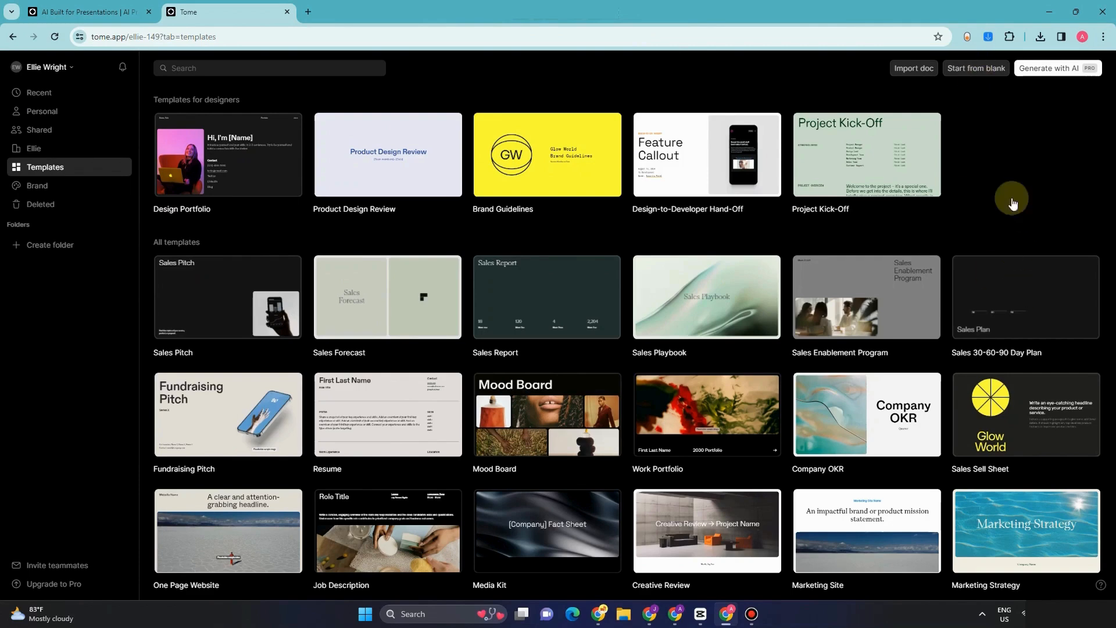
# Start a new tome from blank and open its command prompt
pyautogui.click(984, 73)
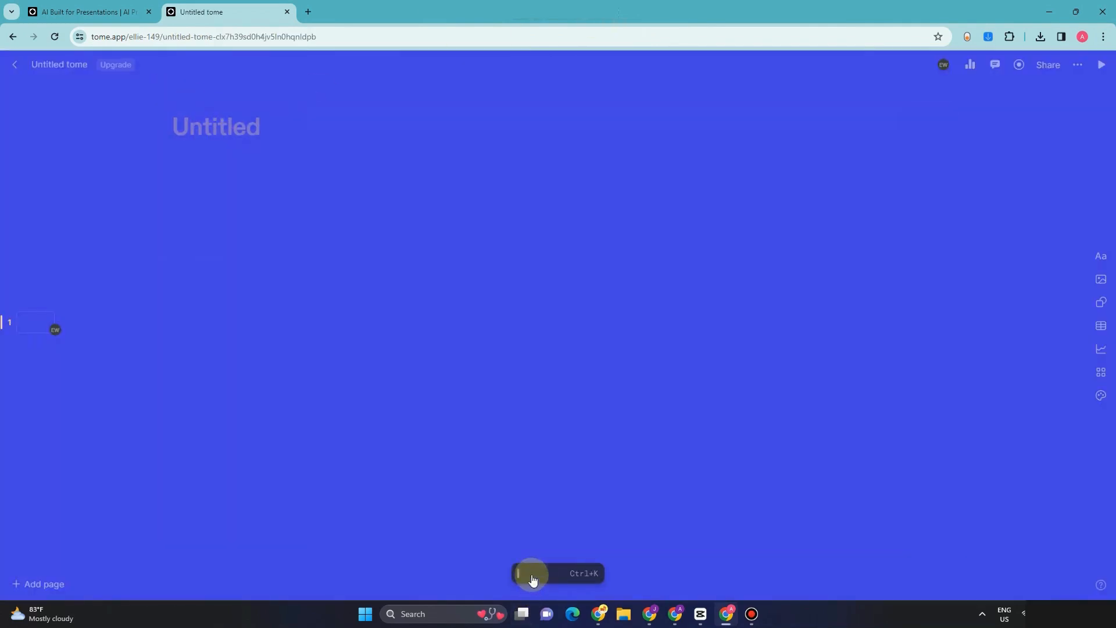
pyautogui.moveTo(521, 614)
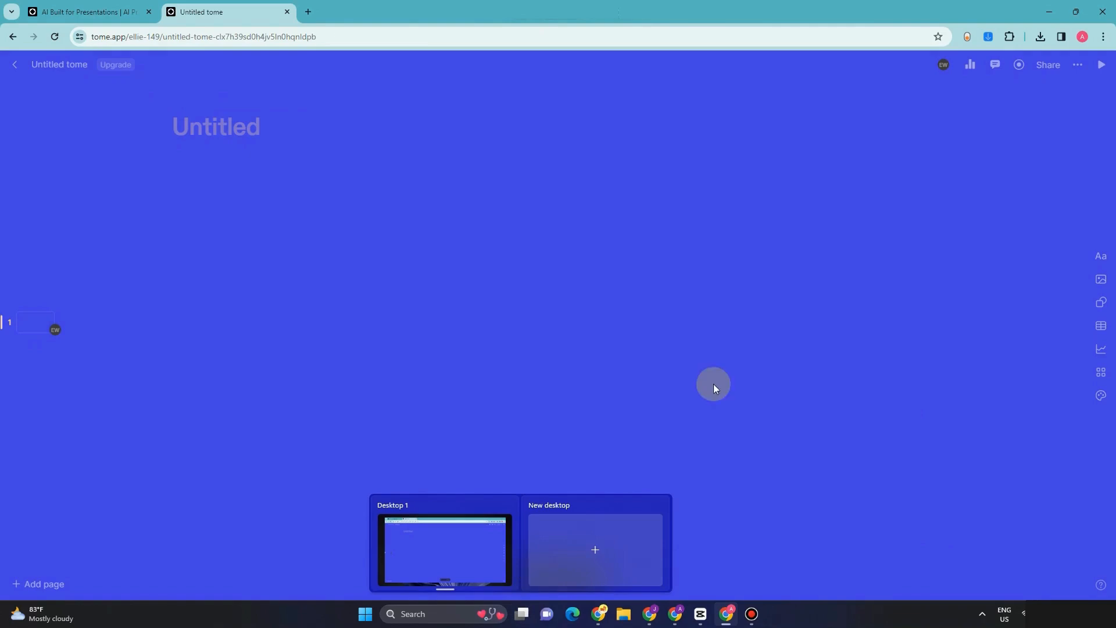
pyautogui.click(558, 572)
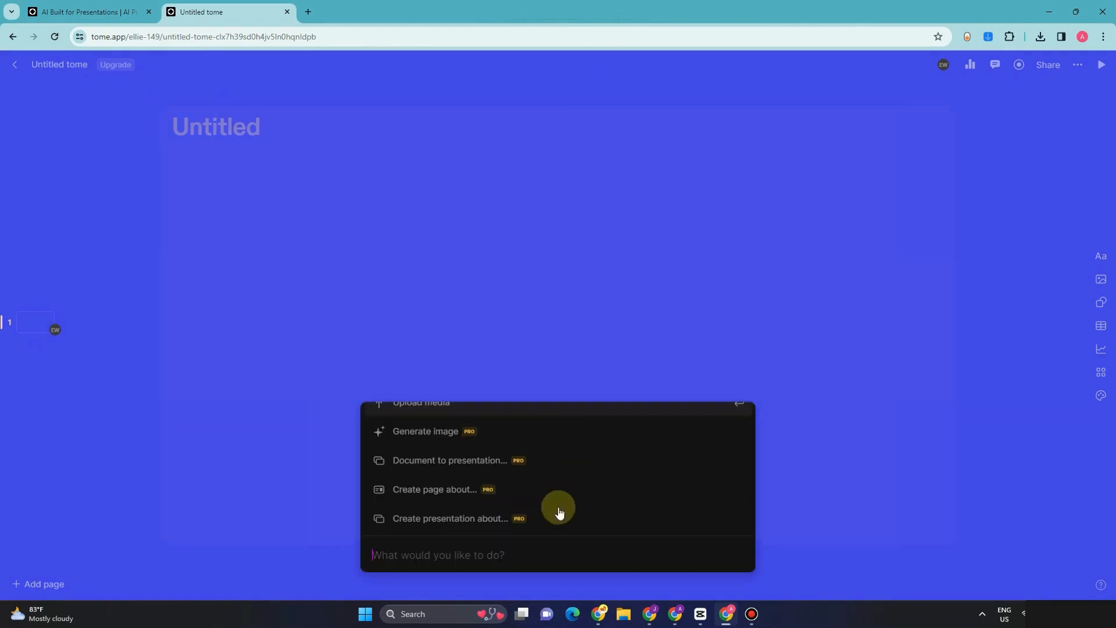
# Look through the prompt's commands, from support and sharing to adding tiles, generating images and creating presentations
pyautogui.scroll(-10, 446, 509)
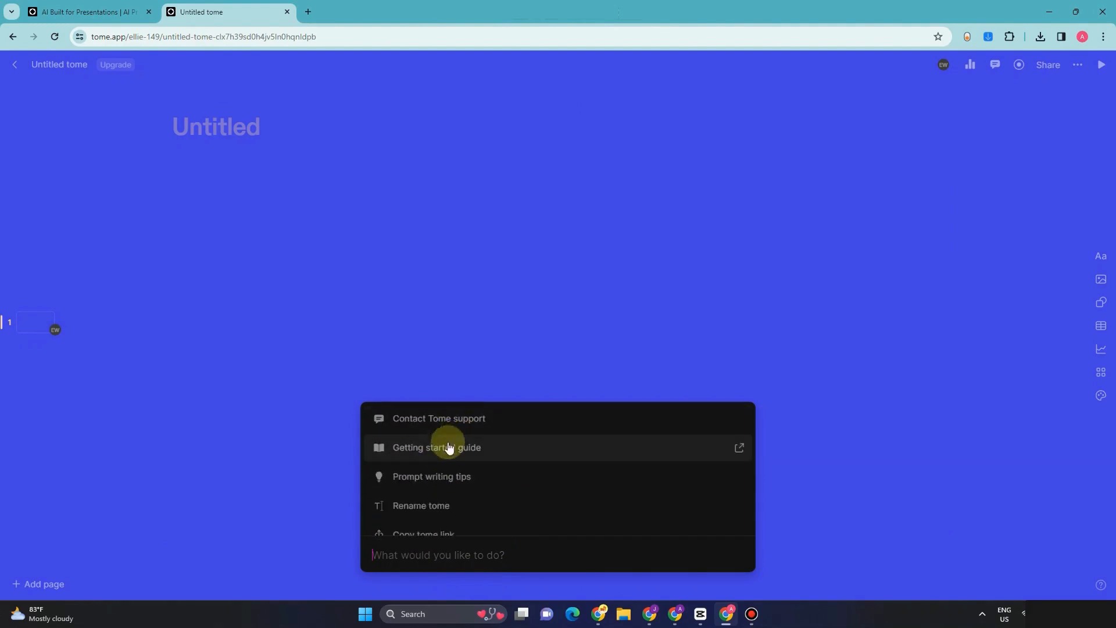
pyautogui.scroll(-2, 452, 451)
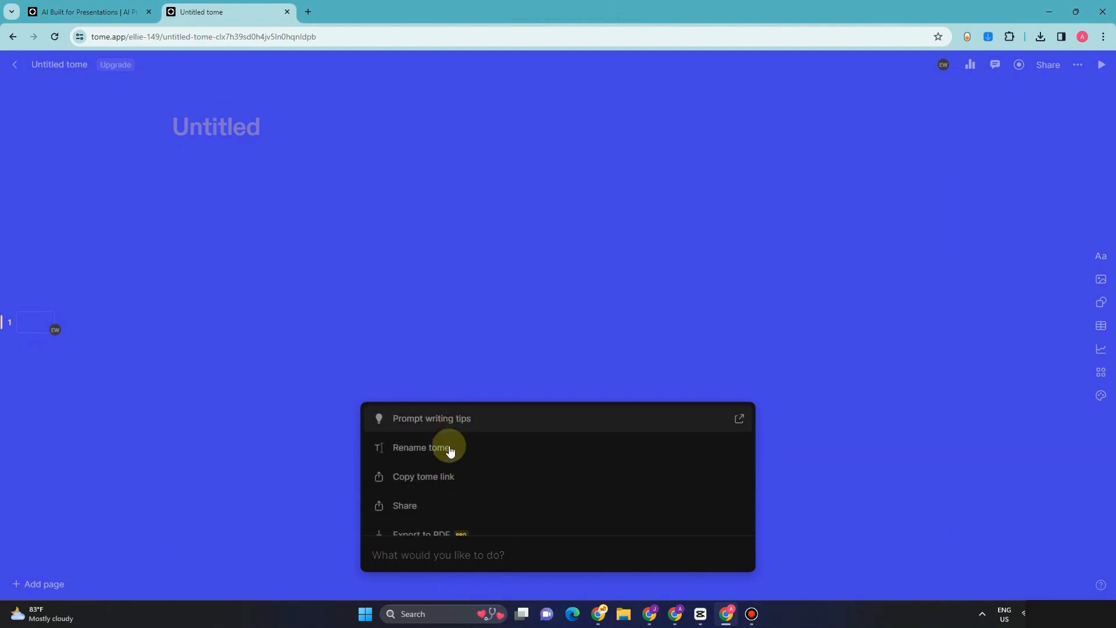
pyautogui.scroll(-1, 449, 498)
pyautogui.scroll(-2, 443, 476)
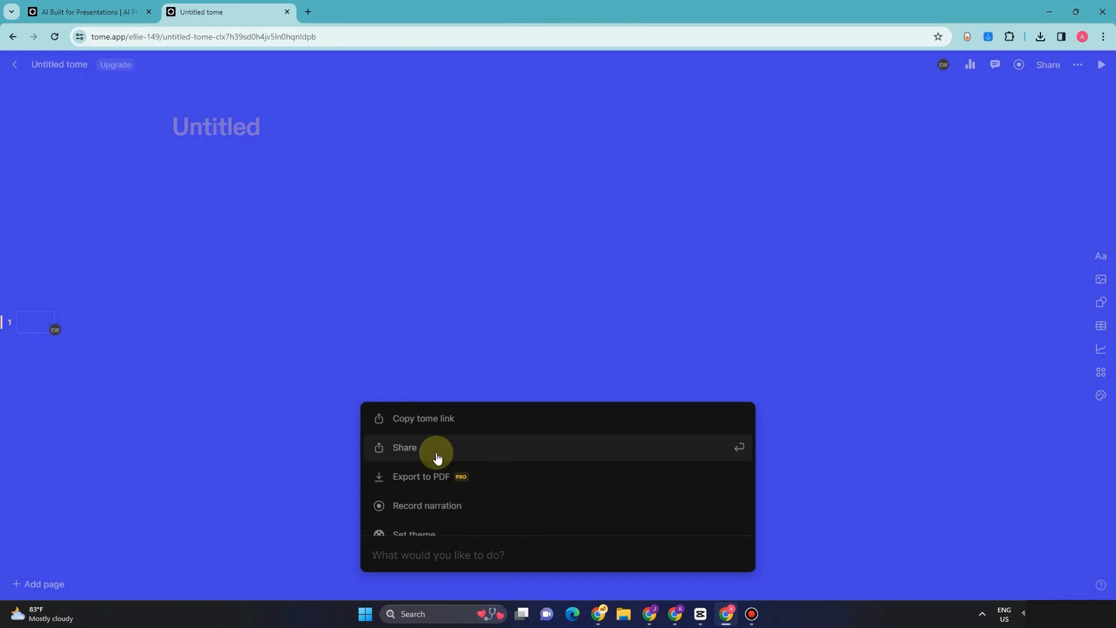
pyautogui.scroll(-2, 436, 493)
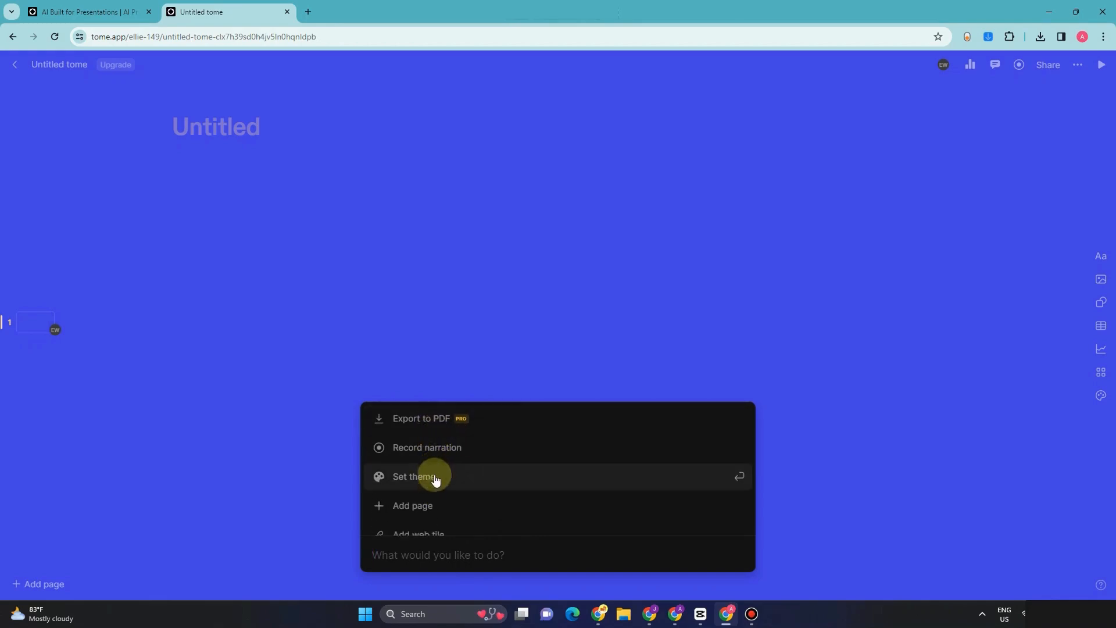
pyautogui.scroll(-2, 439, 494)
pyautogui.scroll(-4, 440, 483)
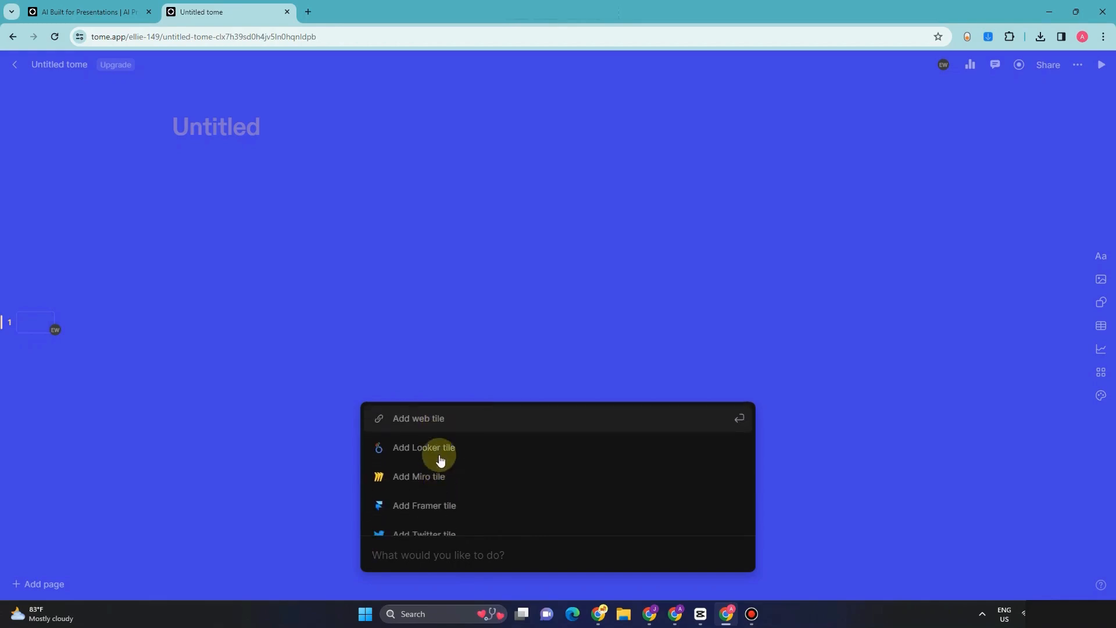
pyautogui.scroll(-2, 443, 488)
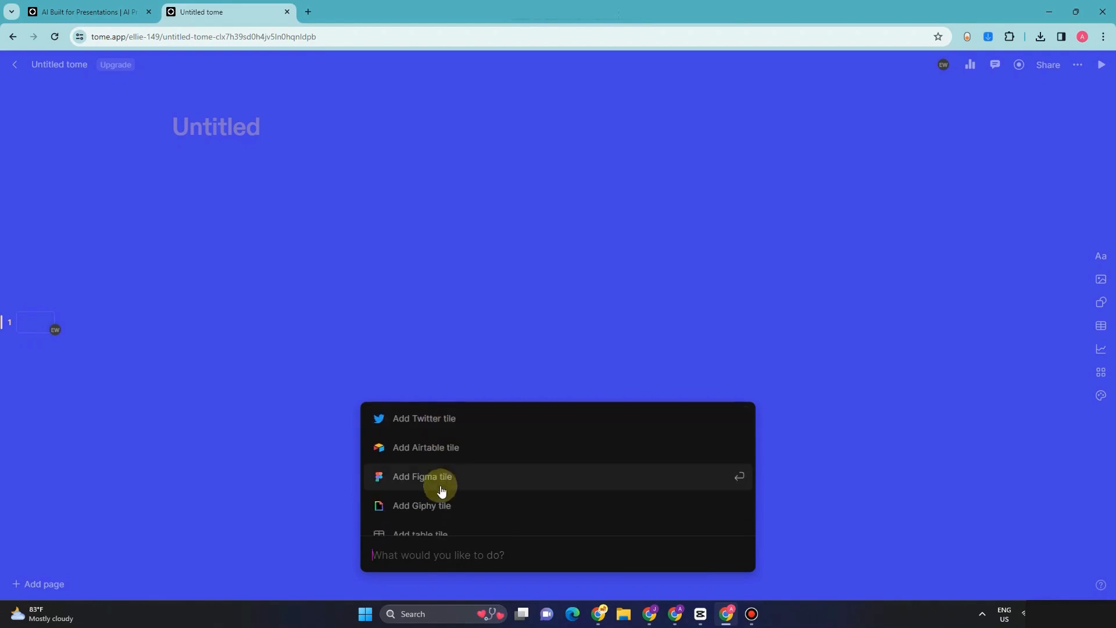
pyautogui.scroll(-5, 442, 494)
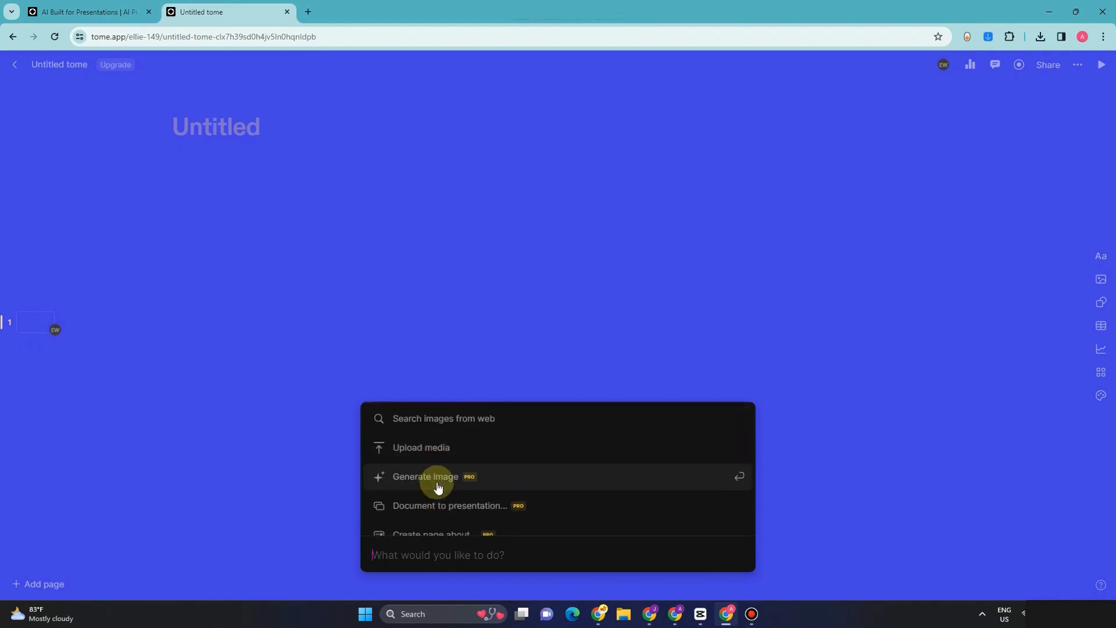
pyautogui.scroll(-2, 448, 482)
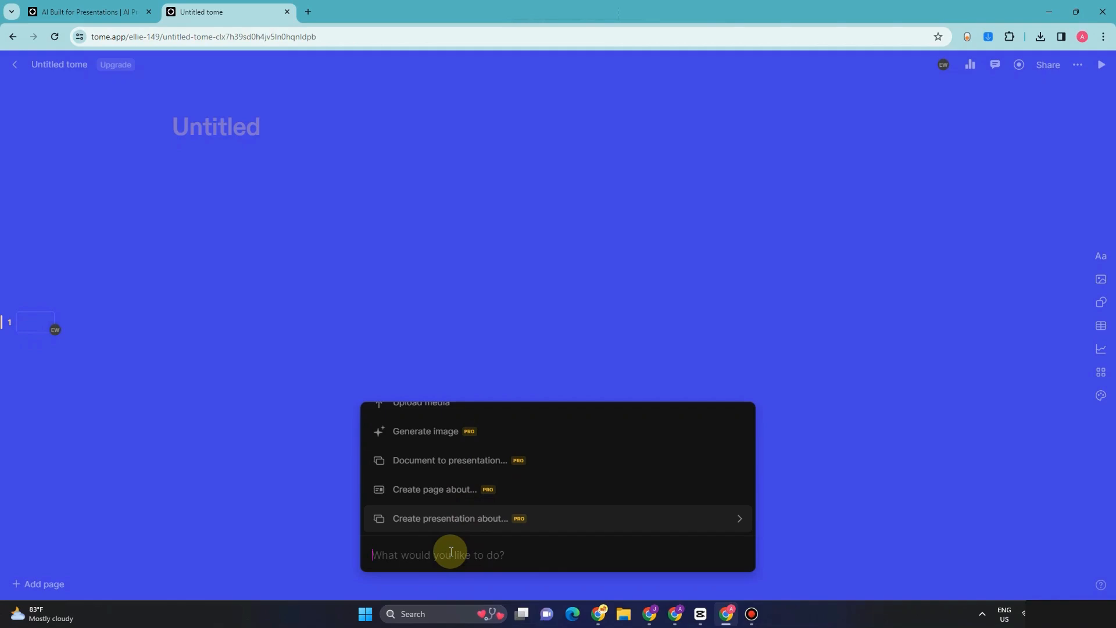
# Try to create a presentation about "The living economy", dismiss the Tome Pro offer and clear the prompt
pyautogui.write('The living economy')
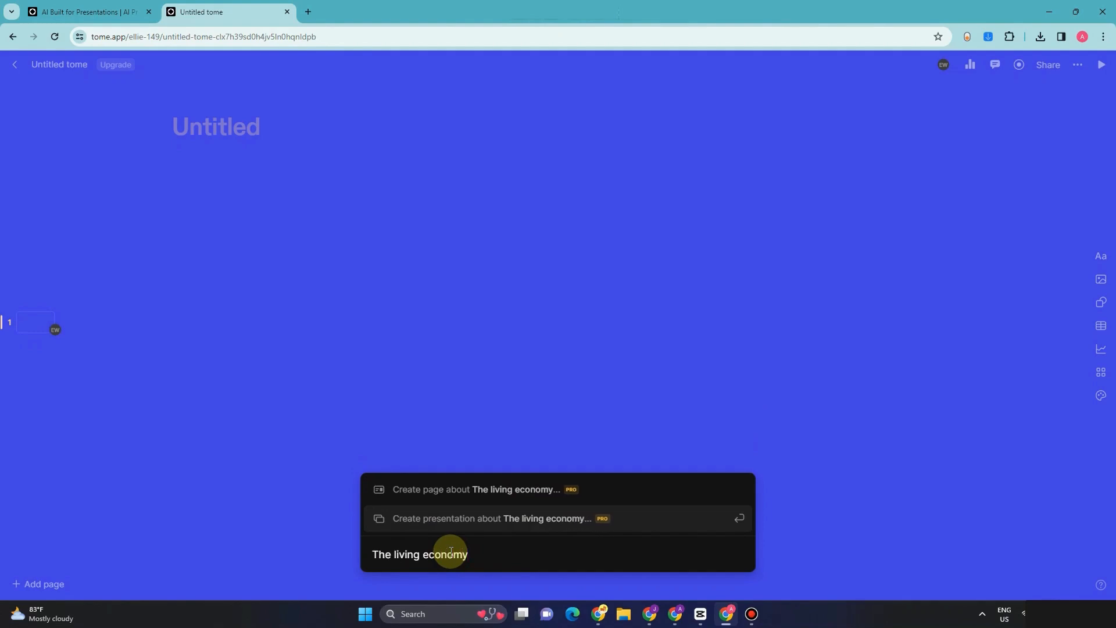
pyautogui.press('Return')
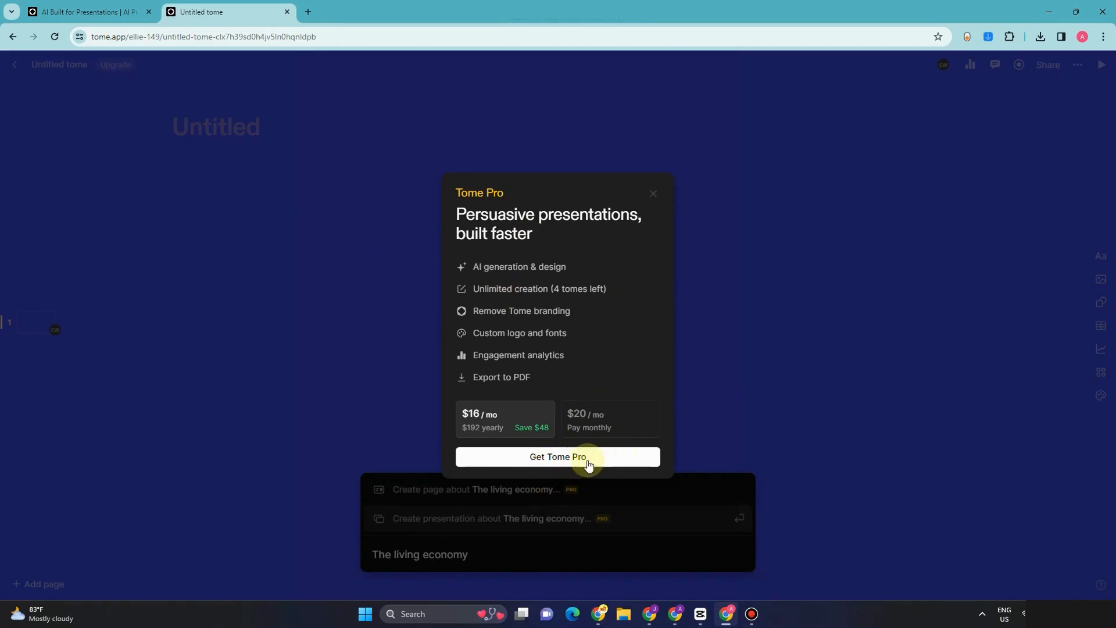
pyautogui.click(658, 195)
pyautogui.click(429, 553)
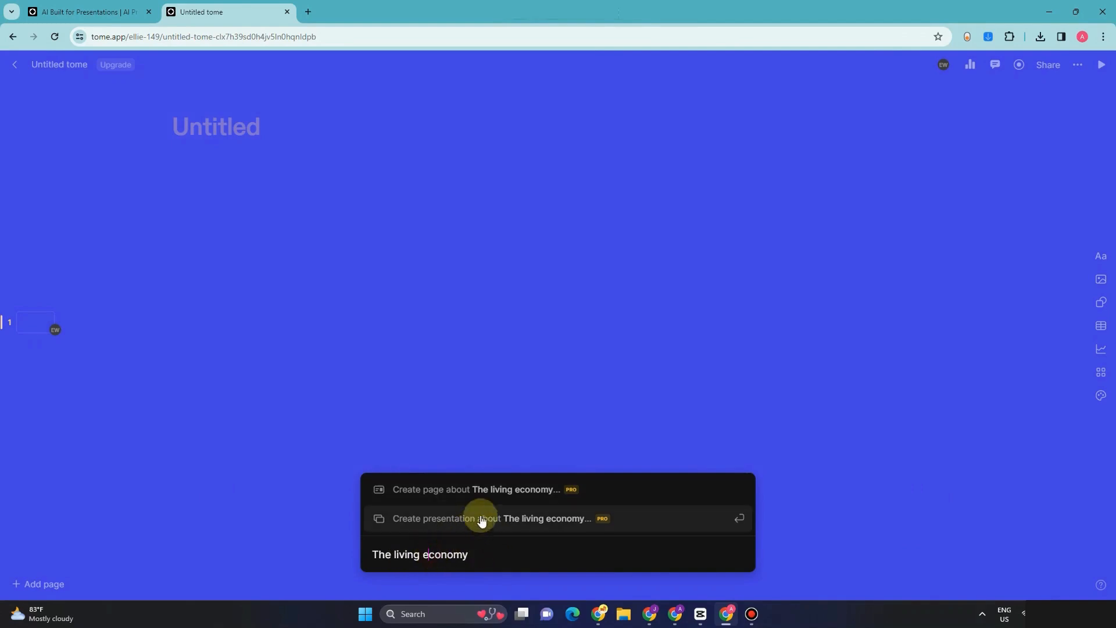
pyautogui.click(405, 553)
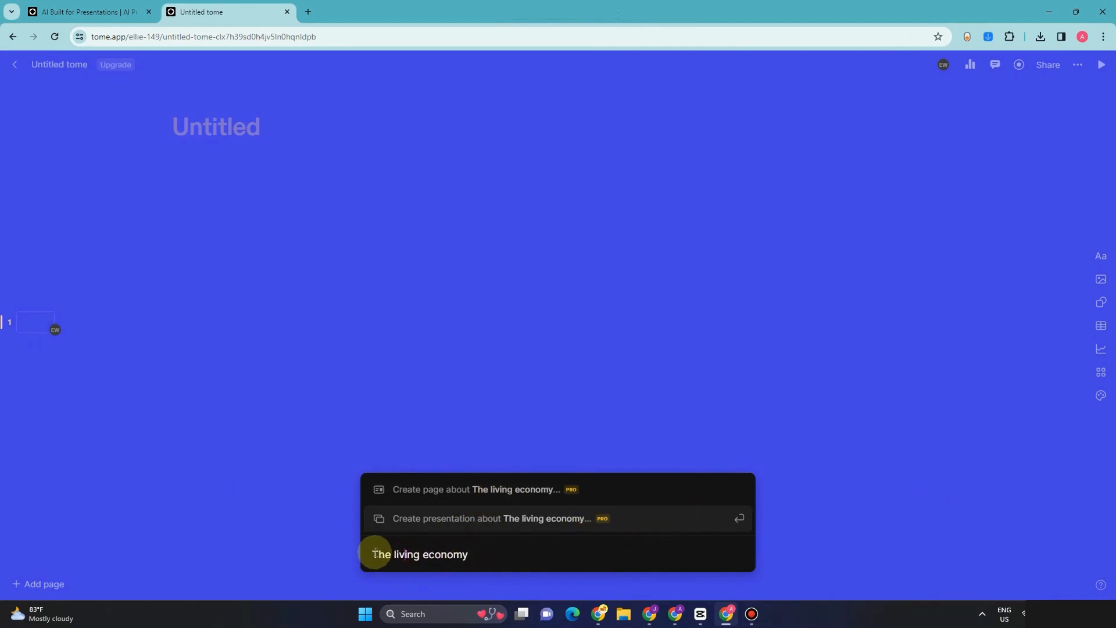
pyautogui.moveTo(480, 554); pyautogui.dragTo(341, 549)
pyautogui.write('/')
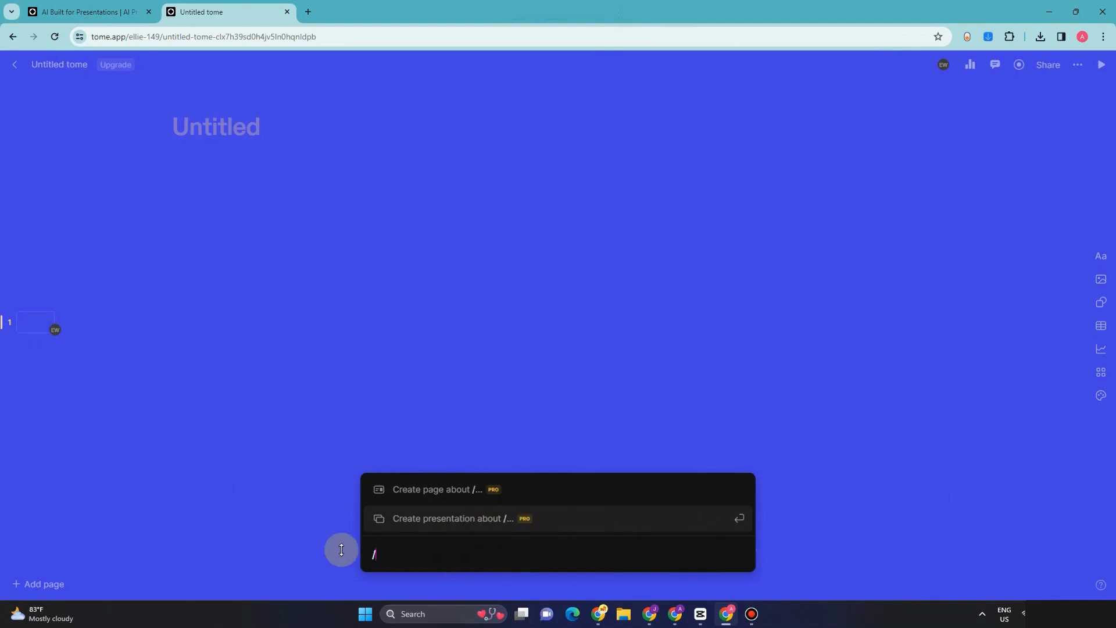
pyautogui.press('BackSpace')
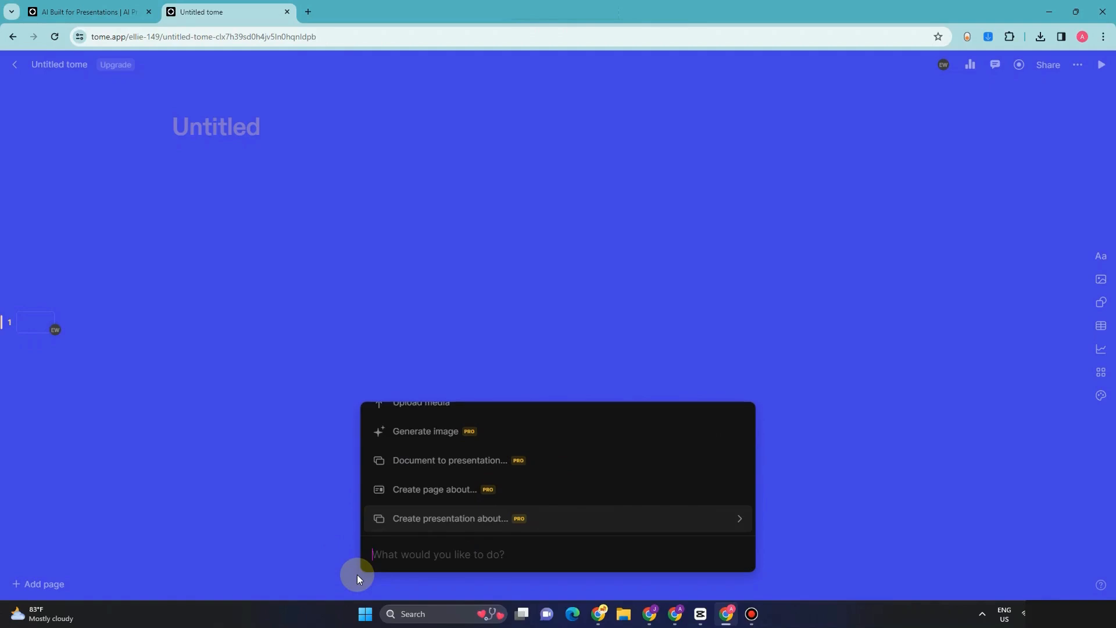
# Find the Set theme command among the prompt's commands and open the tome's theme settings
pyautogui.scroll(4, 460, 465)
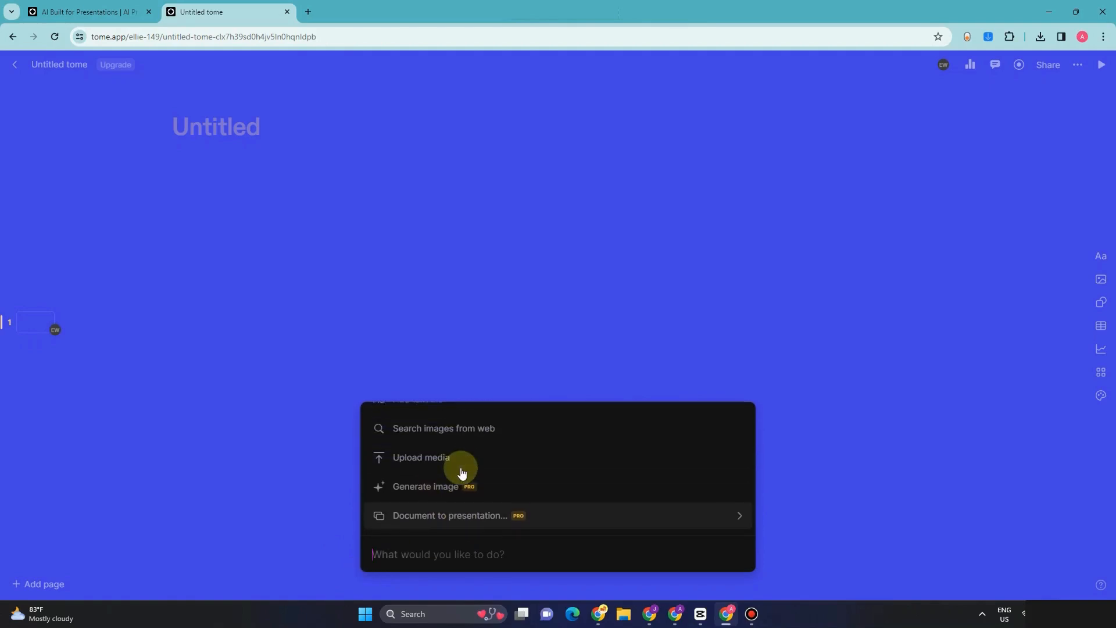
pyautogui.scroll(3, 442, 464)
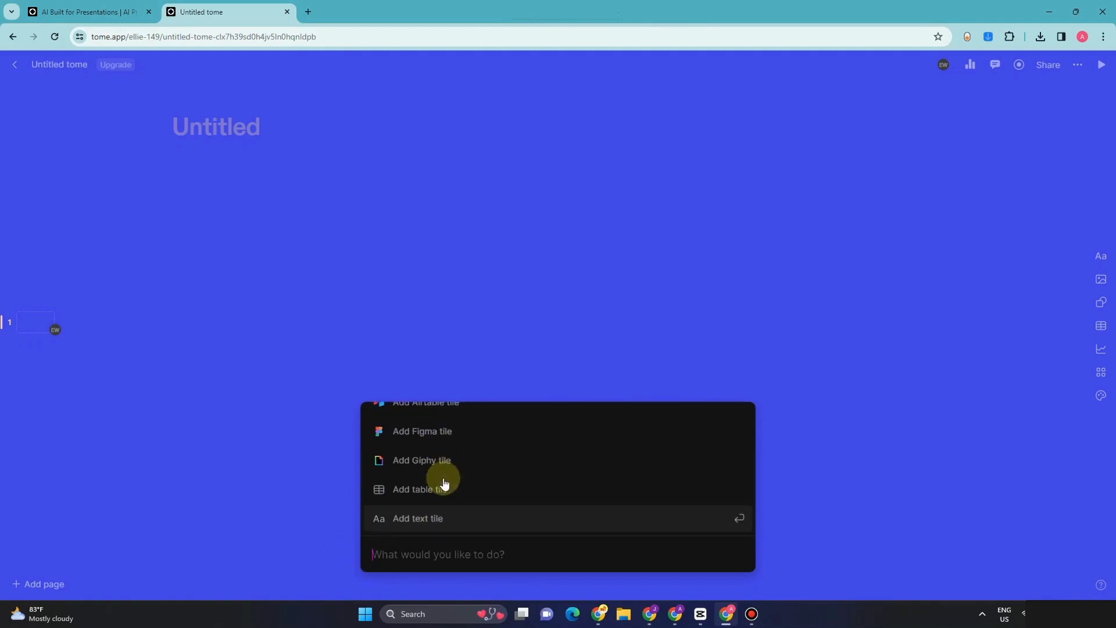
pyautogui.scroll(6, 441, 477)
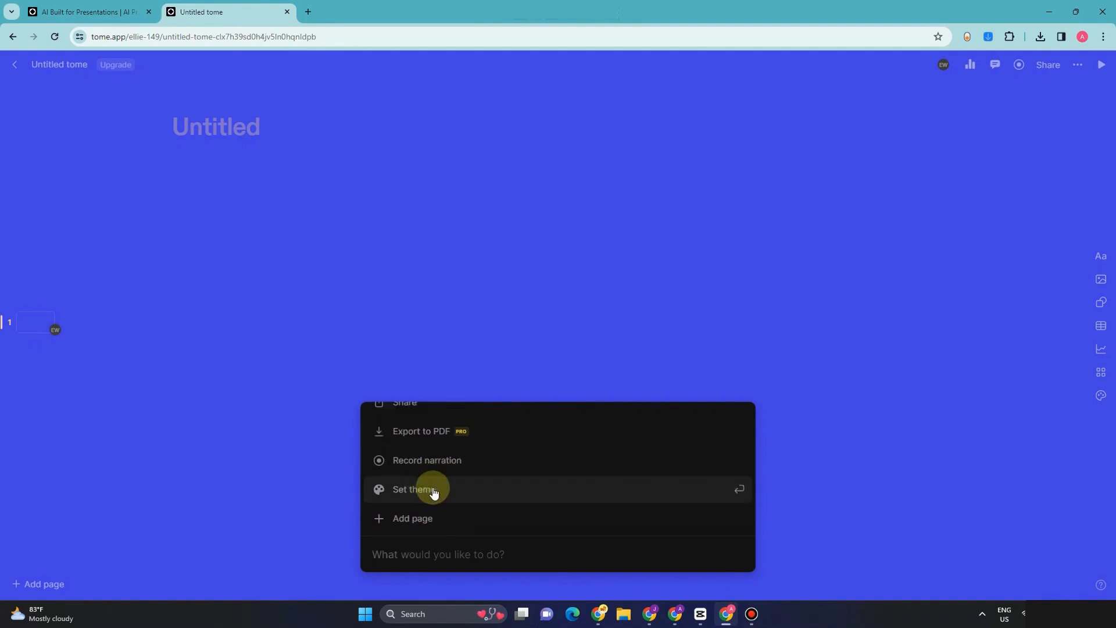
pyautogui.scroll(4, 433, 491)
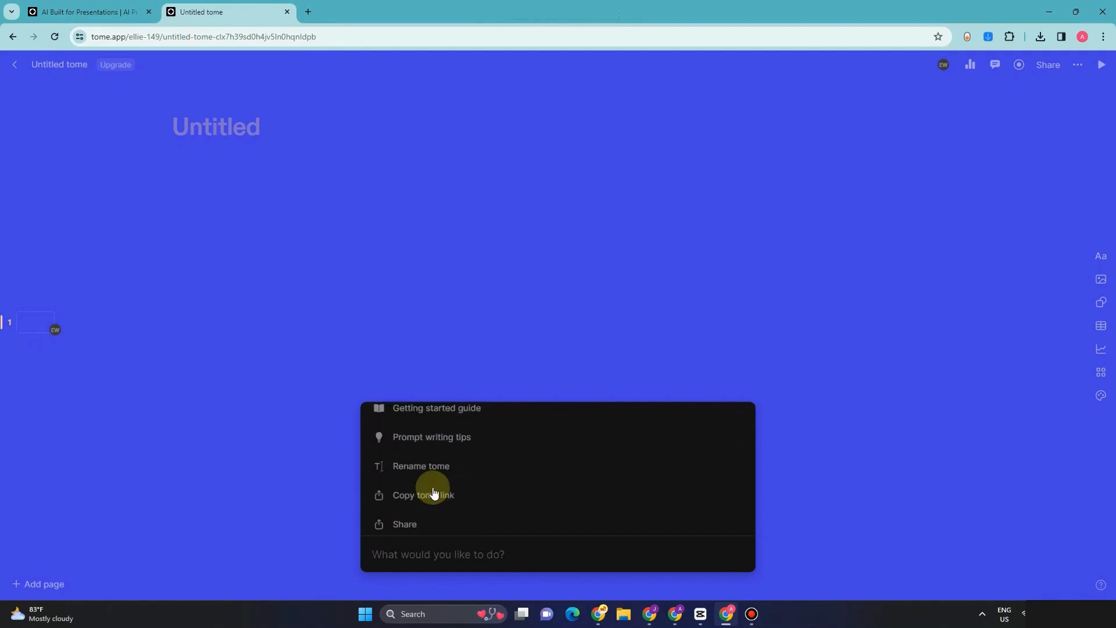
pyautogui.scroll(2, 433, 492)
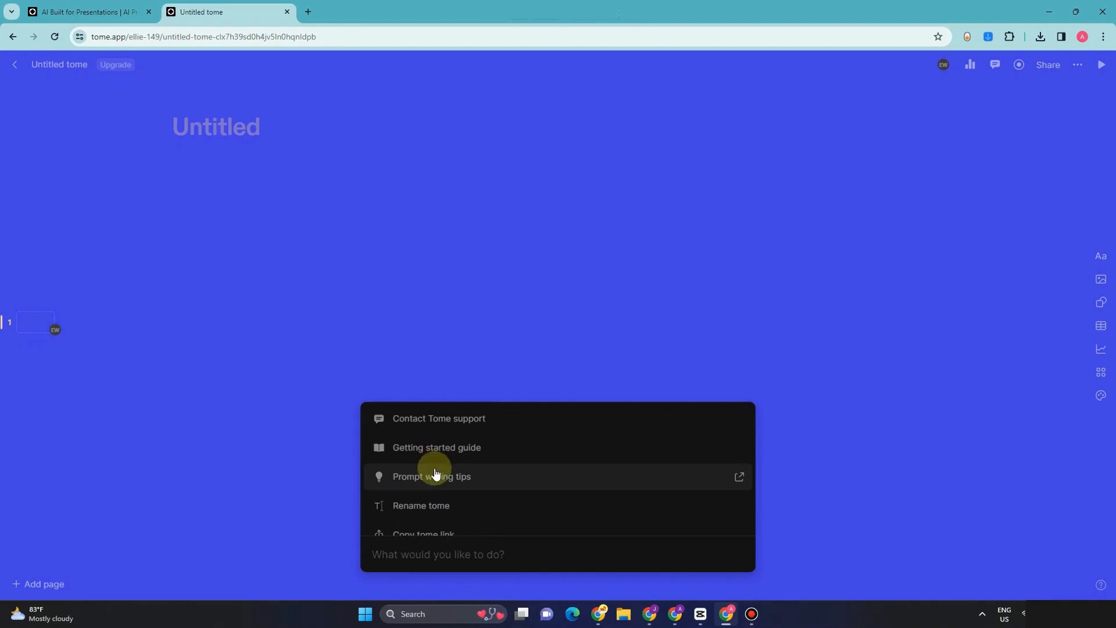
pyautogui.scroll(-6, 437, 480)
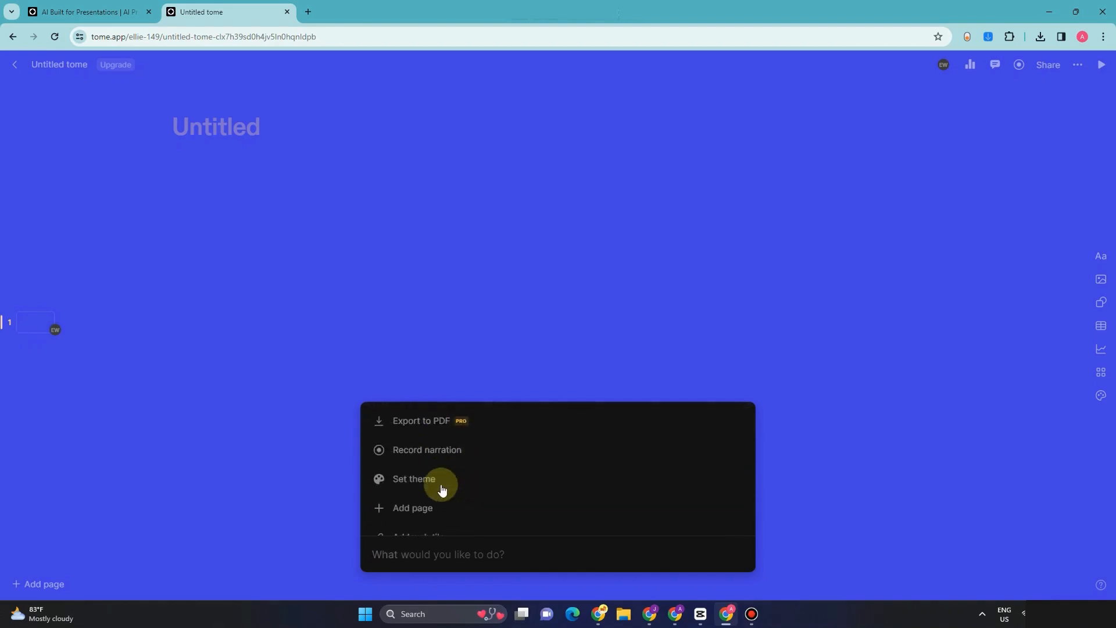
pyautogui.click(440, 487)
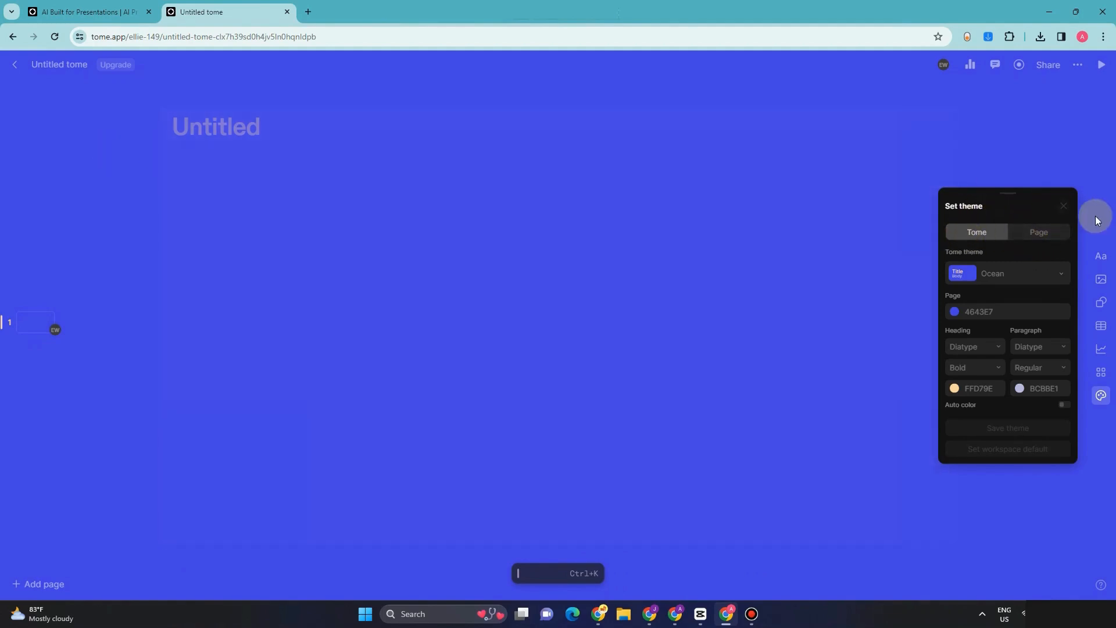
# Try the Creme theme on the tome and change it to Canary
pyautogui.click(1049, 277)
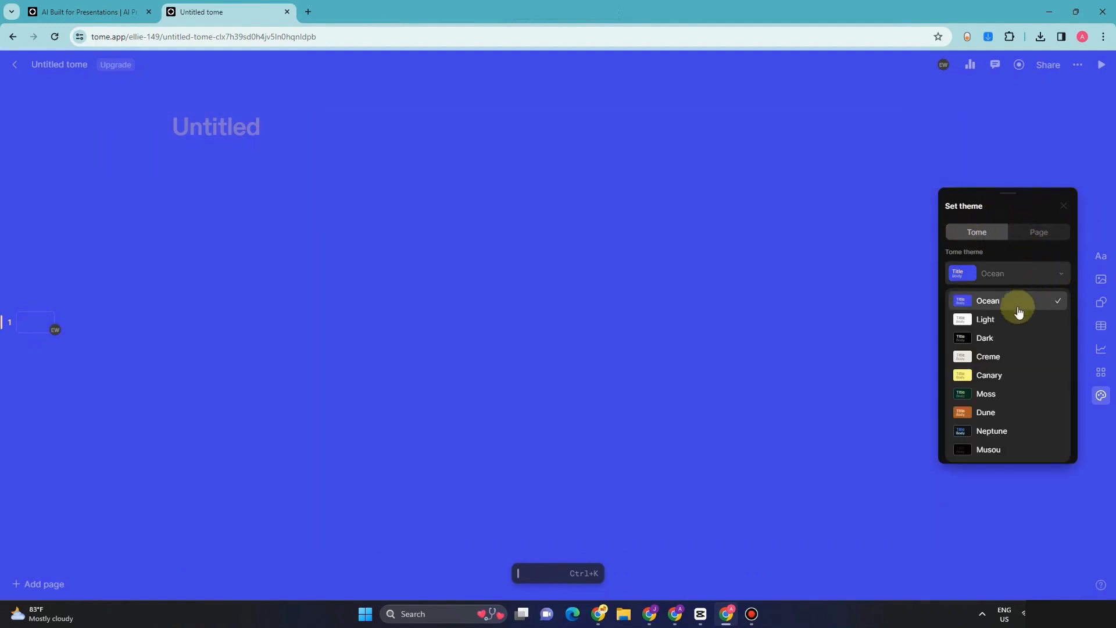
pyautogui.click(999, 358)
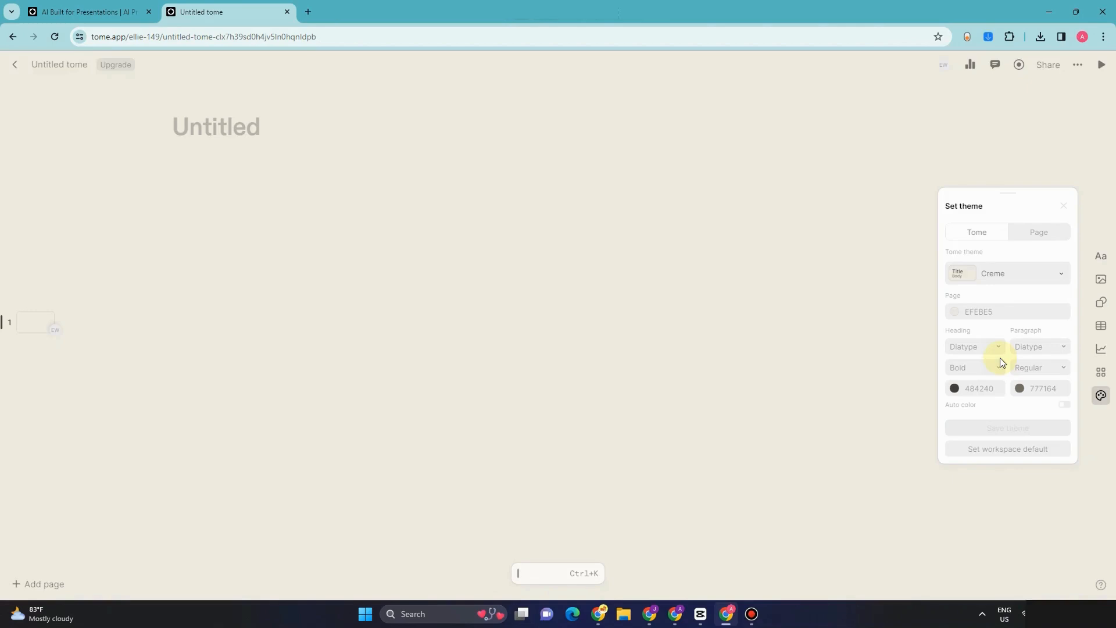
pyautogui.click(999, 273)
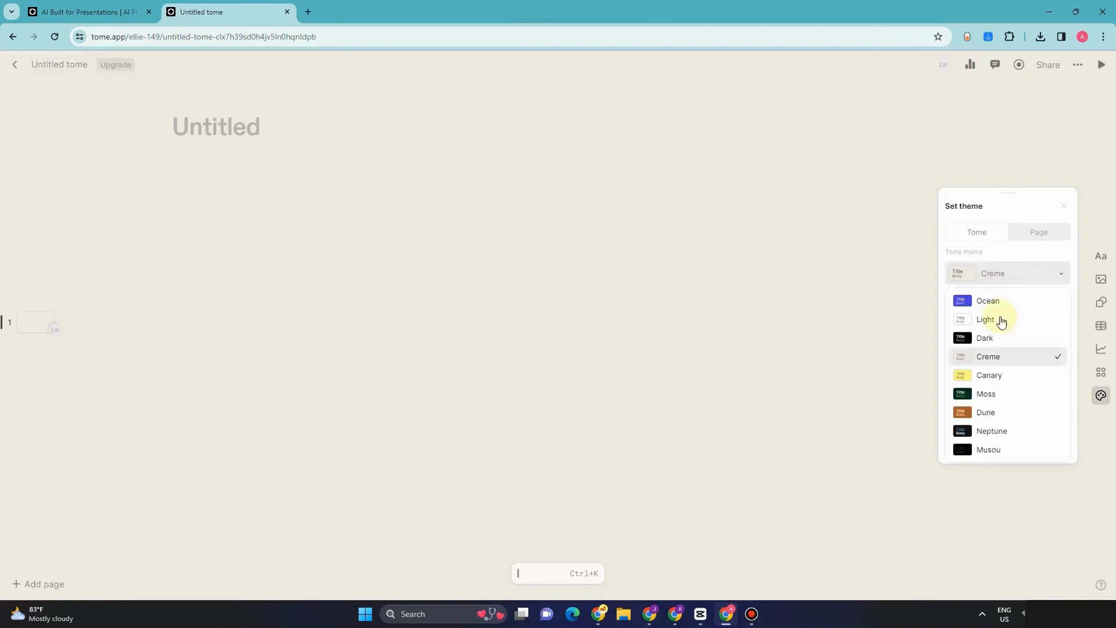
pyautogui.click(994, 380)
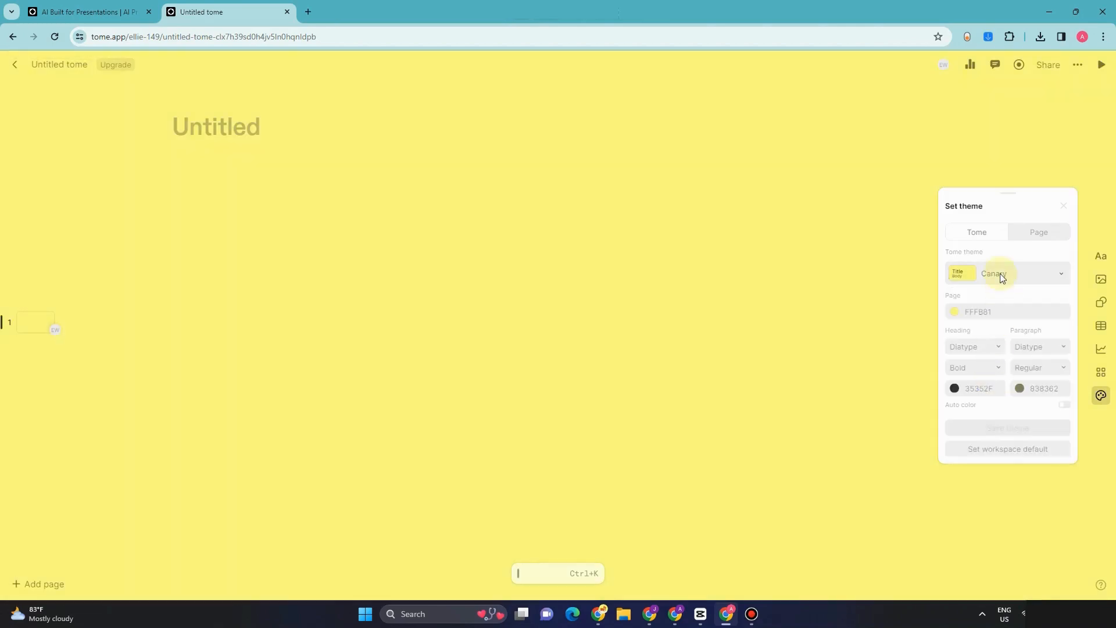
# Change the Canary theme's page colour to the darker olive 928F3E and open the heading font choices
pyautogui.click(990, 312)
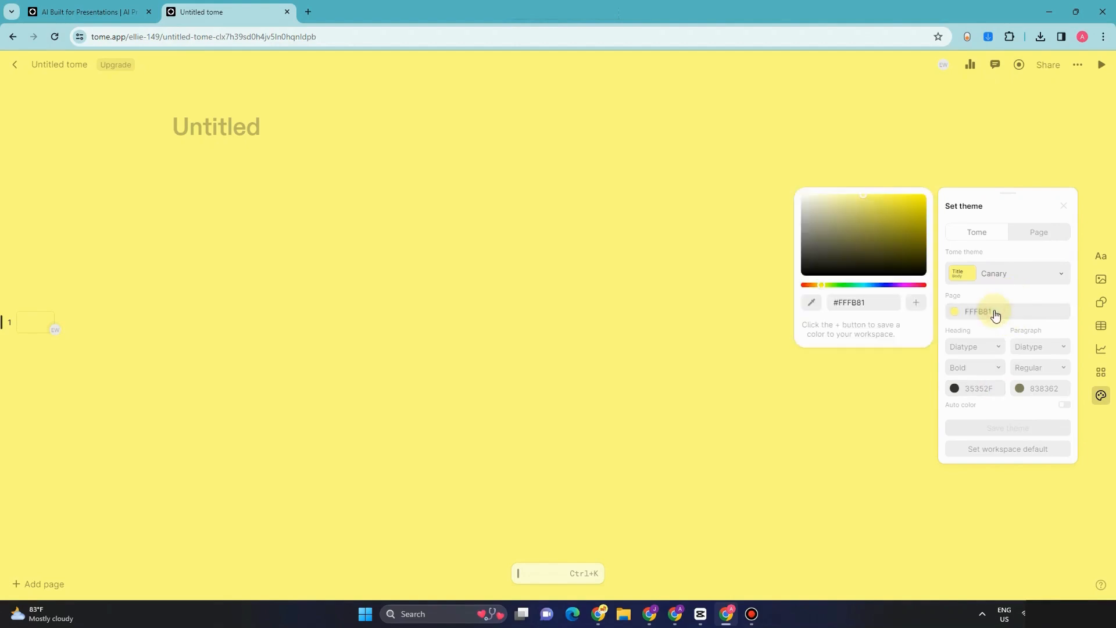
pyautogui.click(873, 237)
pyautogui.click(879, 221)
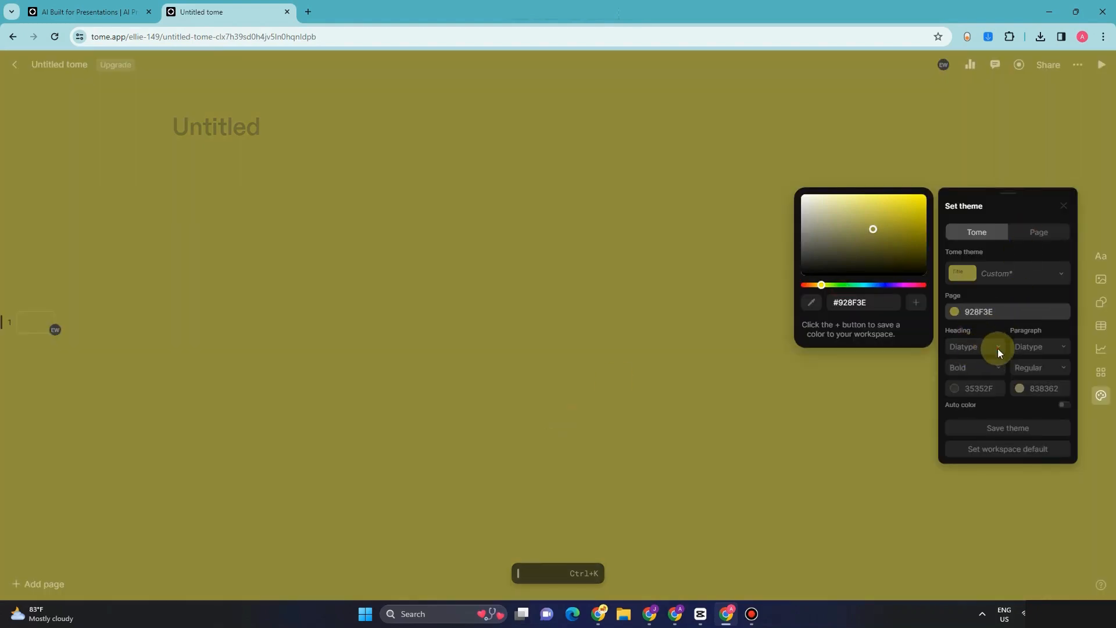
pyautogui.click(997, 348)
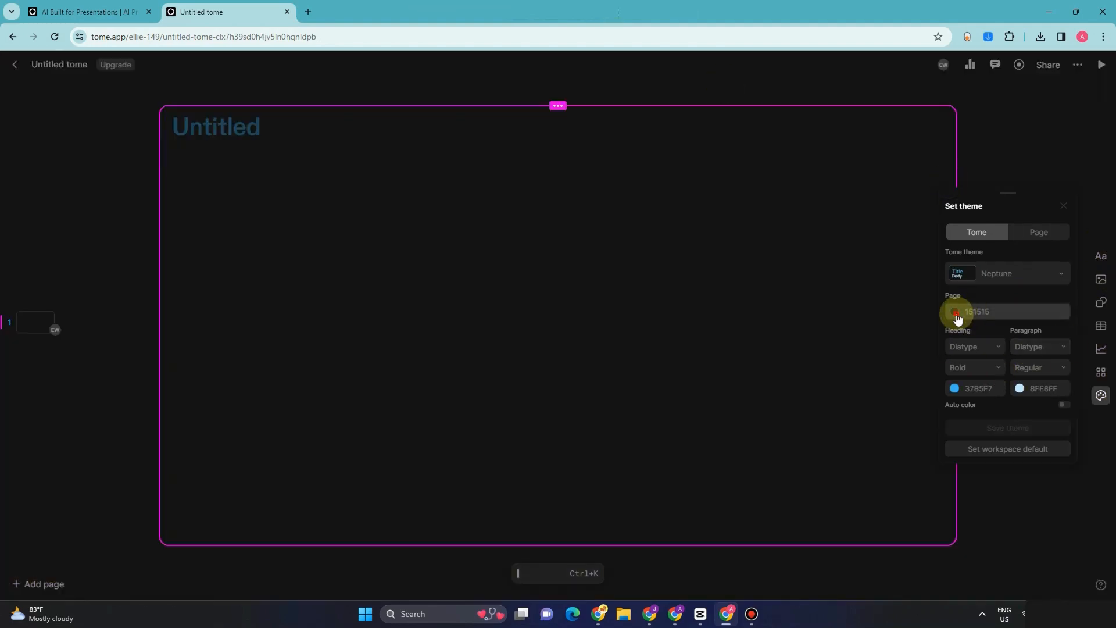
# Set the Neptune theme's page colour to dark brown 371F1F and its heading font to Diatype Mono
pyautogui.click(954, 314)
pyautogui.moveTo(860, 213)
pyautogui.mouseDown()
pyautogui.moveTo(877, 219)
pyautogui.moveTo(849, 214)
pyautogui.moveTo(836, 245)
pyautogui.moveTo(835, 256)
pyautogui.moveTo(856, 258)
pyautogui.mouseUp()
pyautogui.click(980, 349)
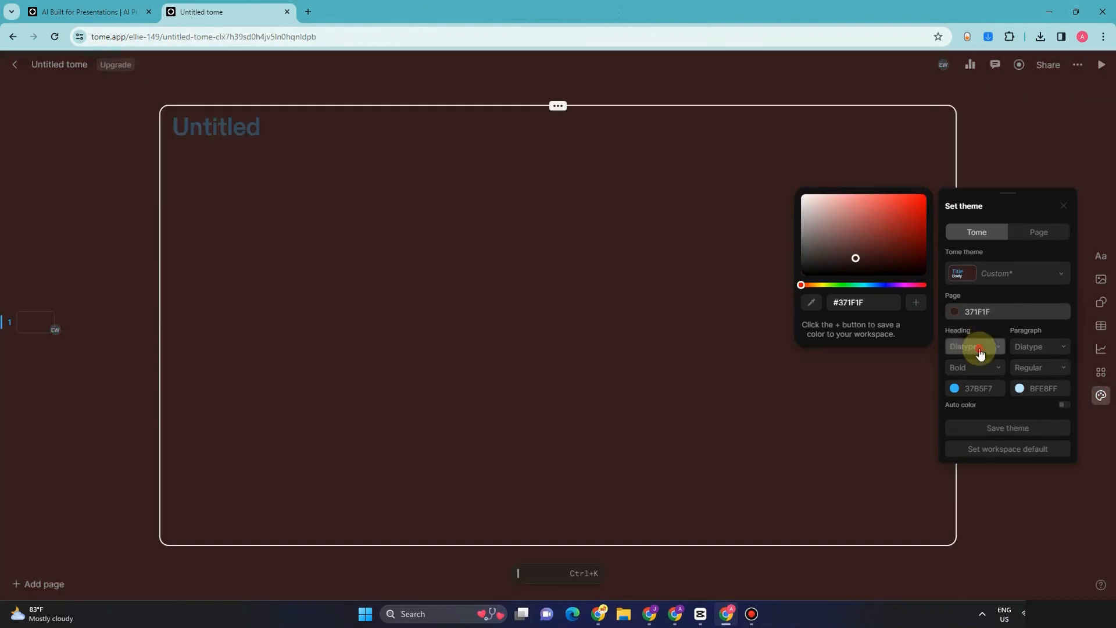
pyautogui.click(988, 365)
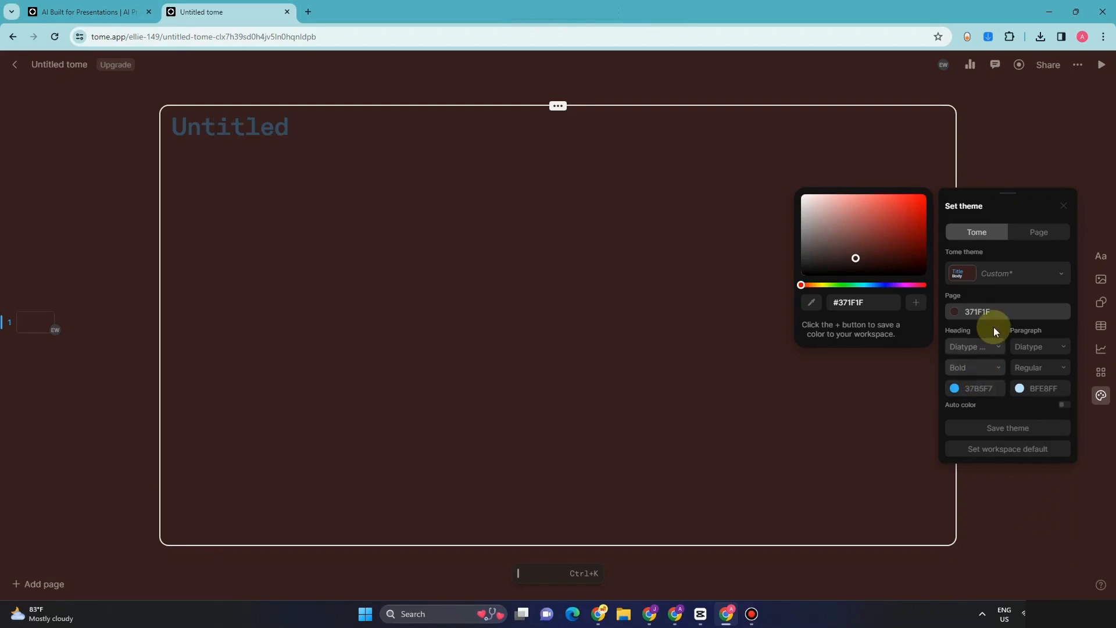
# Set the tome theme's heading font to Whyte and its paragraph font to Diatype Mono
pyautogui.click(991, 351)
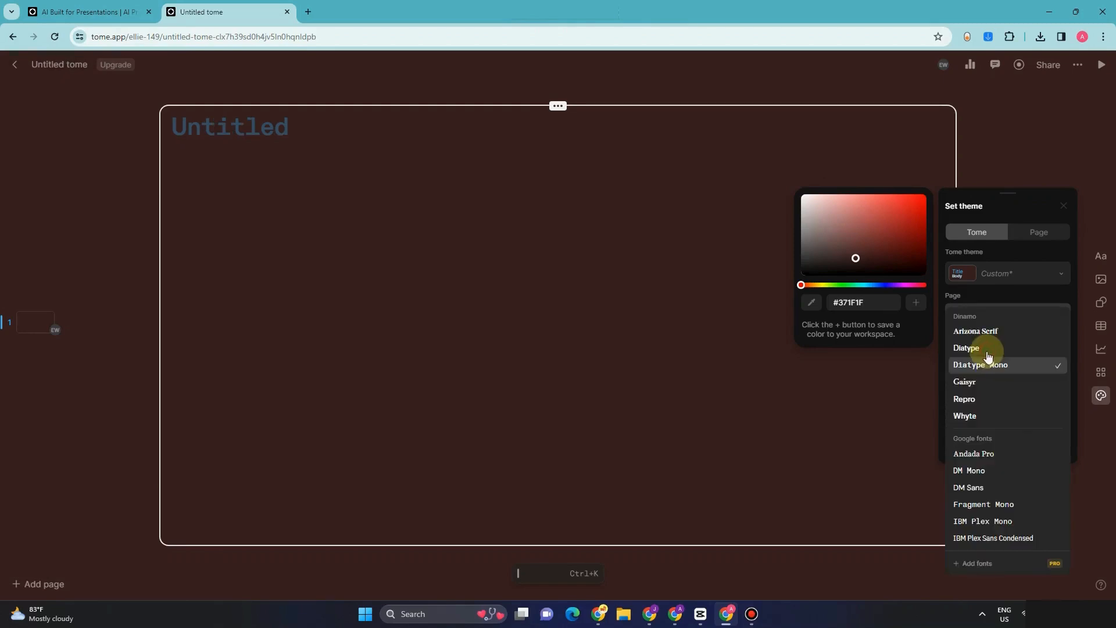
pyautogui.click(975, 420)
pyautogui.click(1028, 362)
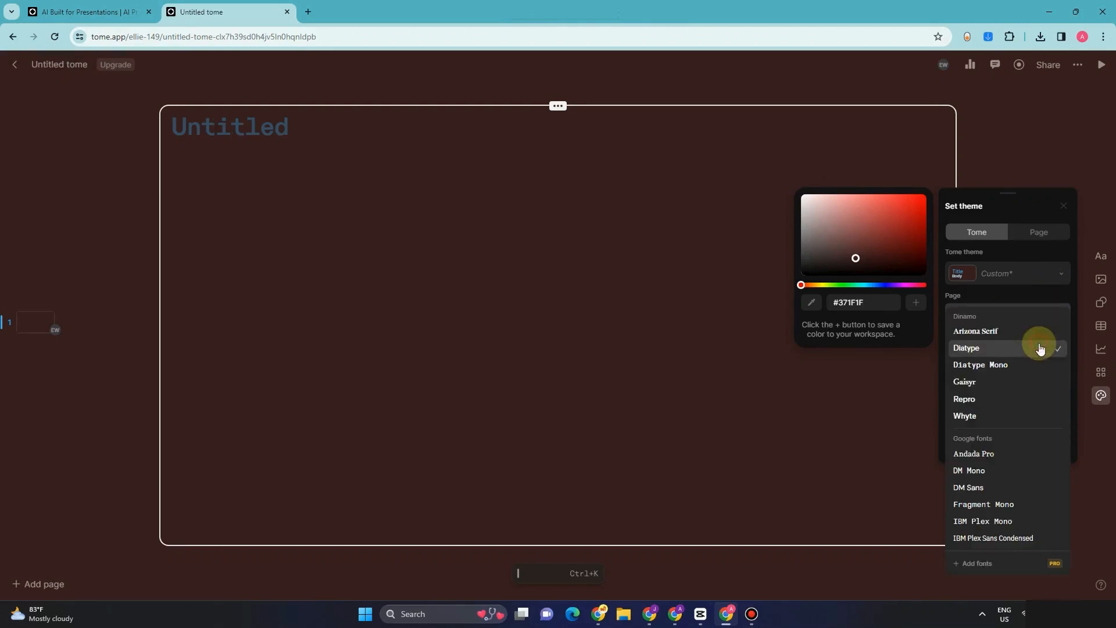
pyautogui.click(995, 365)
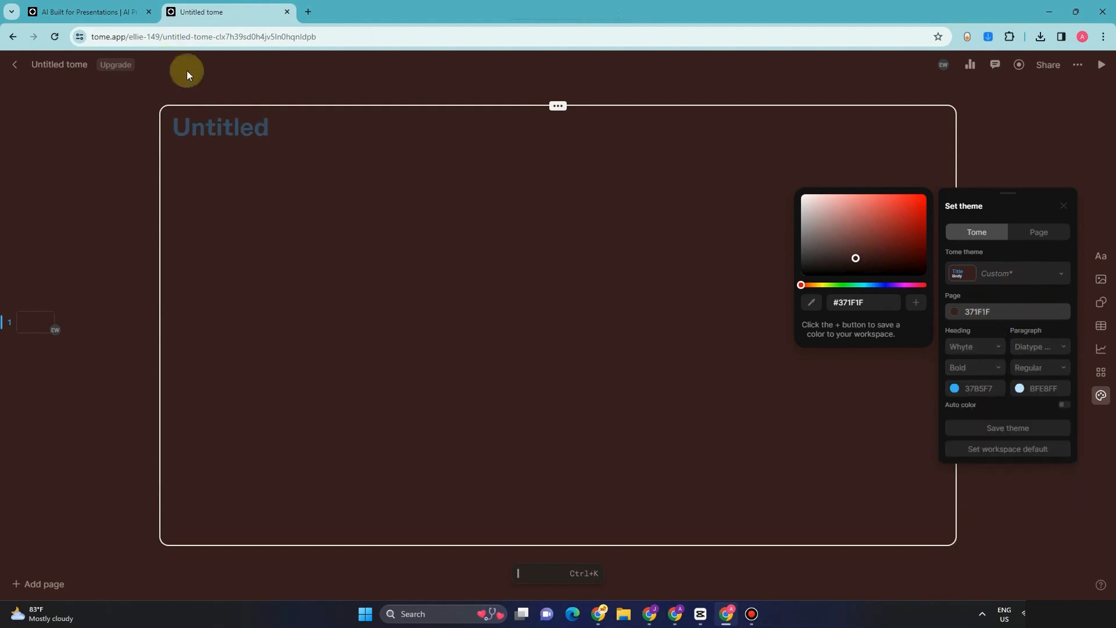
# Set the theme's heading weight to Extra Light and its paragraph weight to Bold
pyautogui.click(969, 365)
pyautogui.click(972, 407)
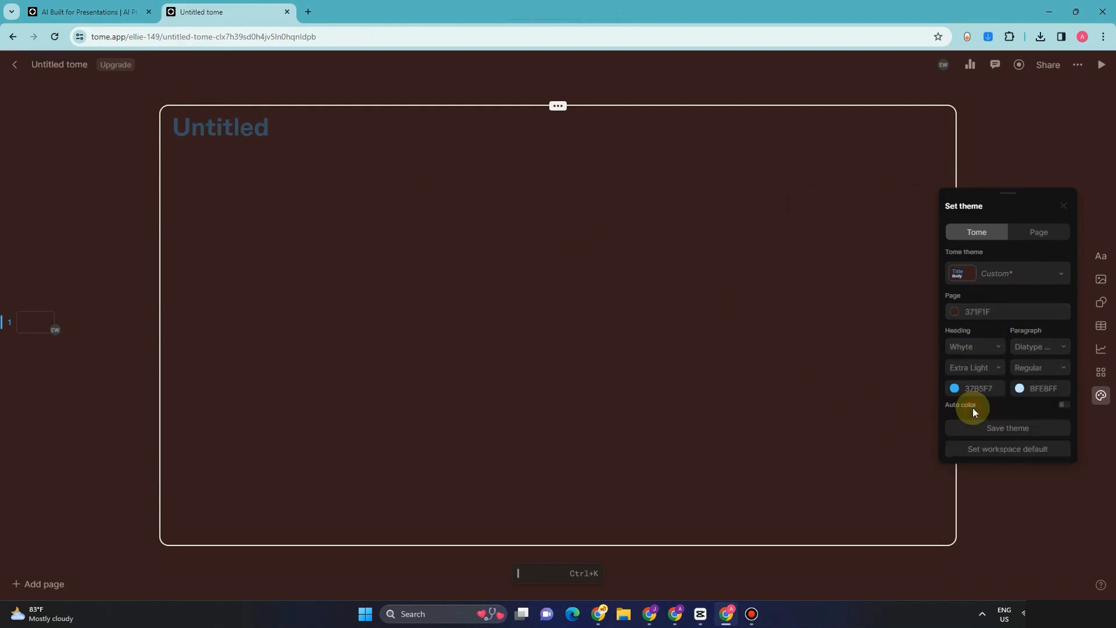
pyautogui.click(1038, 367)
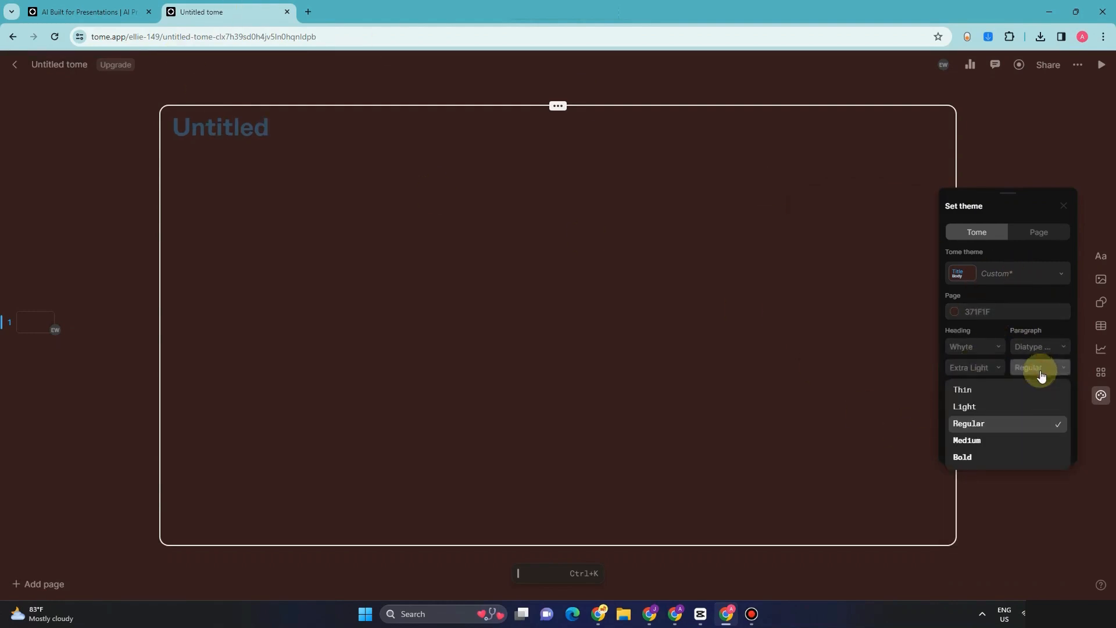
pyautogui.click(963, 456)
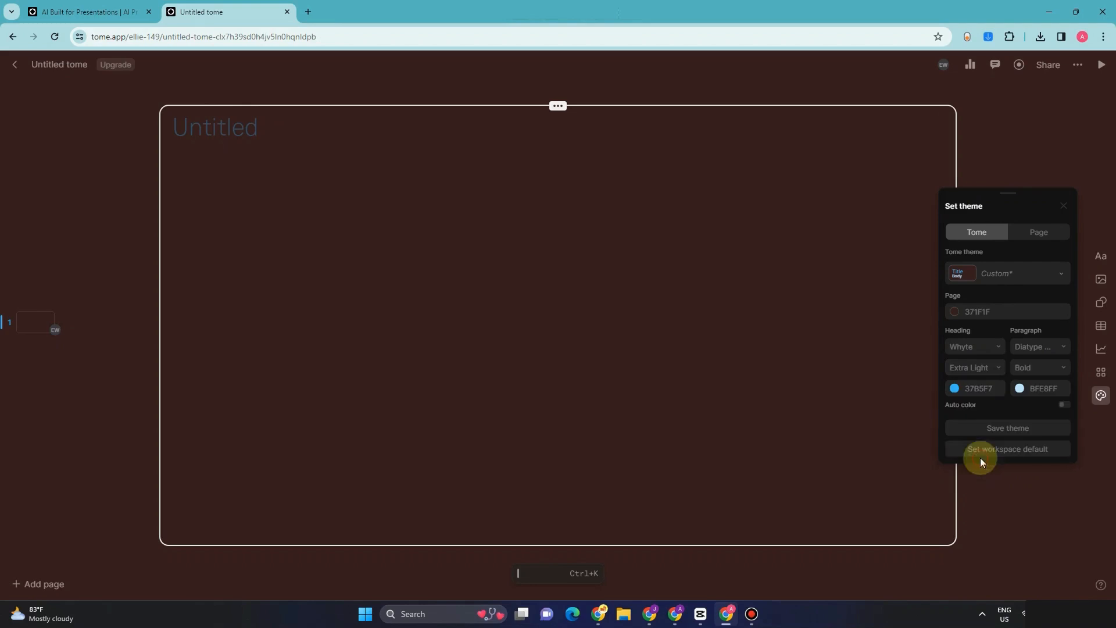
# Pick a different paragraph text colour for the tome theme and revisit the paragraph weight choices
pyautogui.click(1027, 388)
pyautogui.moveTo(880, 228); pyautogui.dragTo(893, 246)
pyautogui.click(1052, 388)
pyautogui.click(1040, 368)
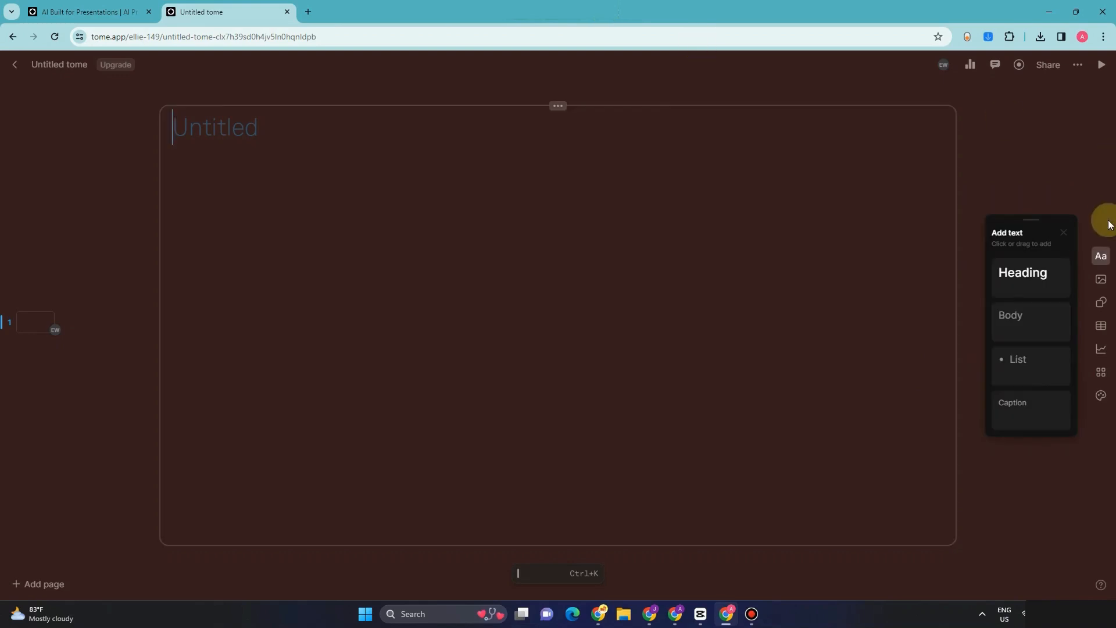
# Add a Heading text tile to the page beside the Untitled title tile
pyautogui.click(1065, 233)
pyautogui.click(1100, 259)
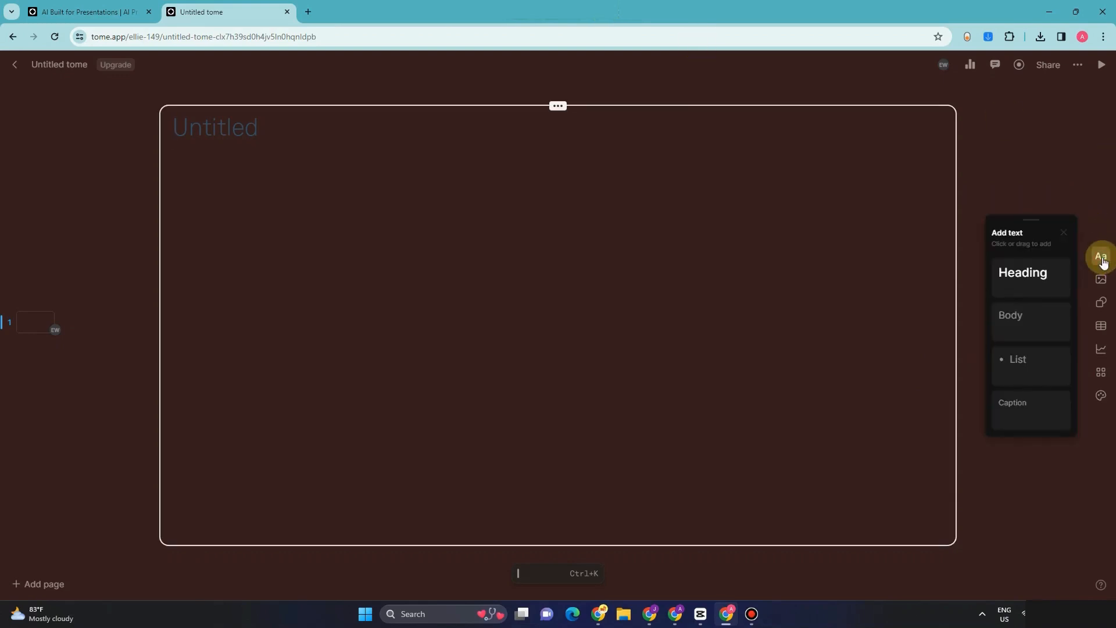
pyautogui.click(1036, 275)
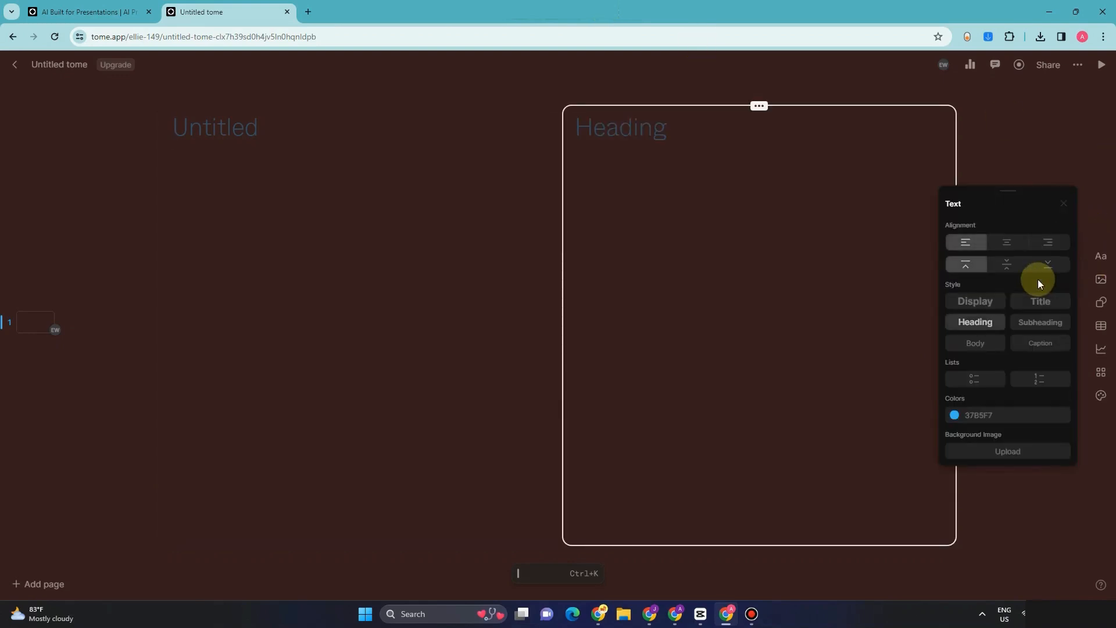
# Add the Unsplash photo of the passage between tall concrete blocks to the page as a new tile
pyautogui.click(1100, 282)
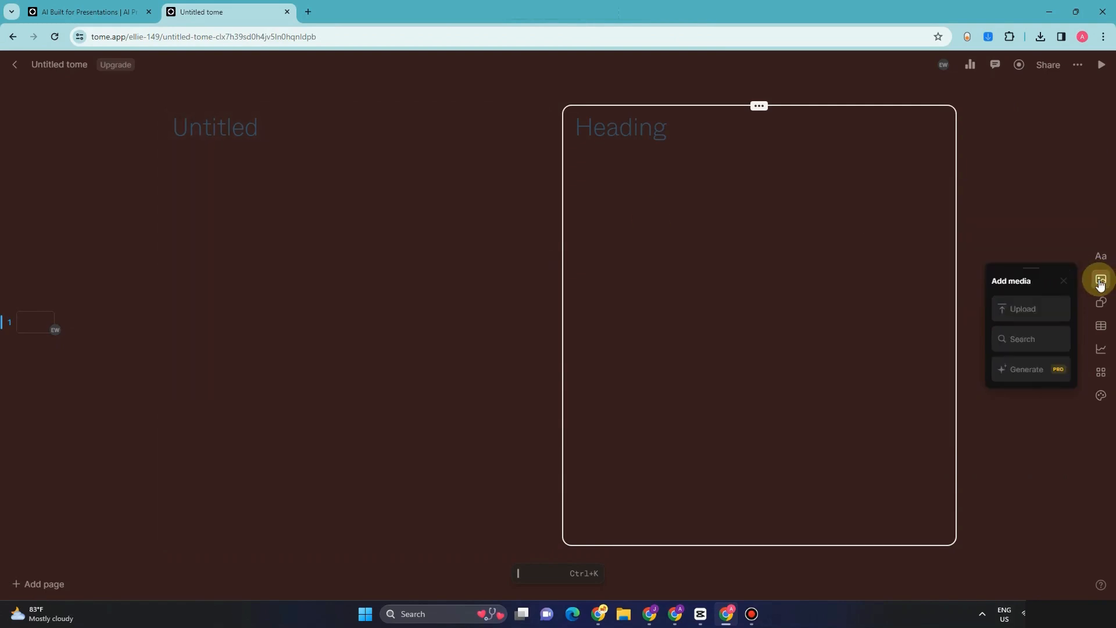
pyautogui.click(1029, 342)
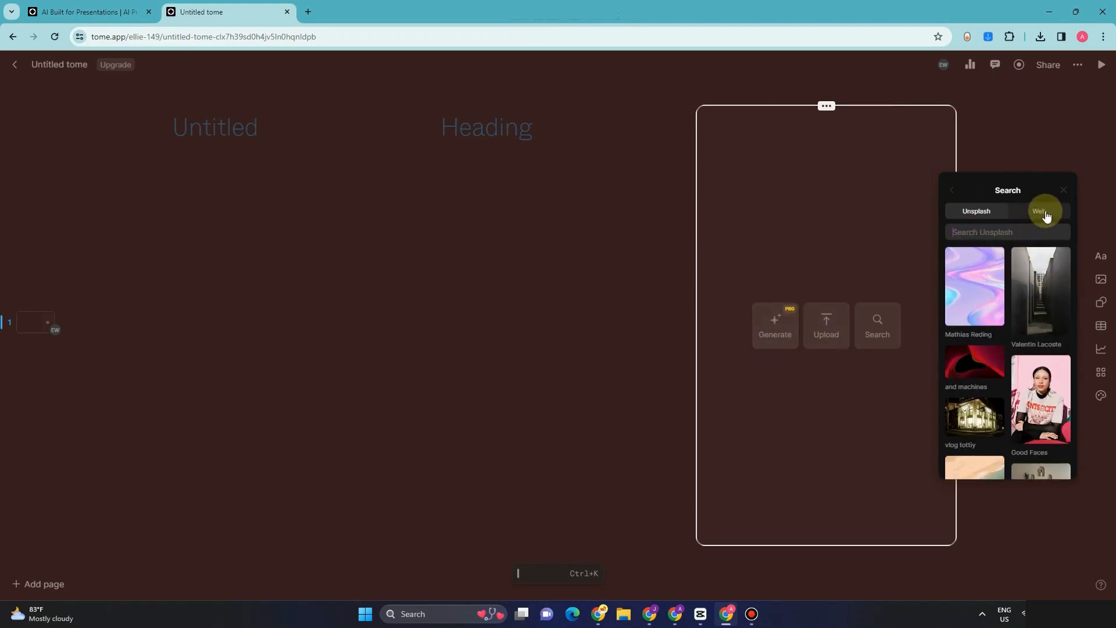
pyautogui.click(1034, 301)
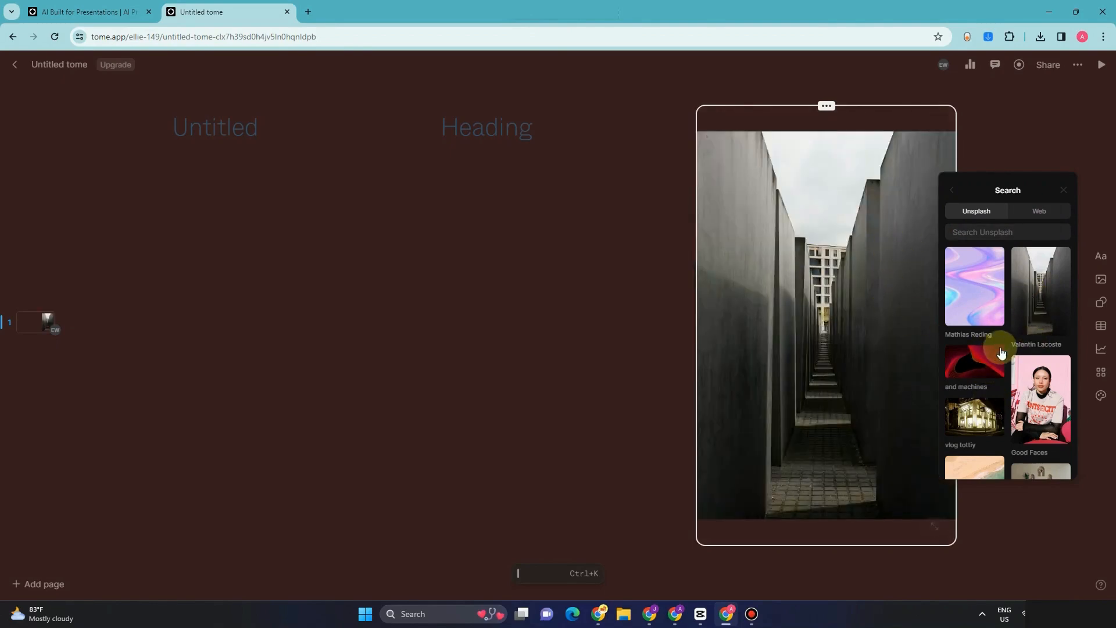
pyautogui.scroll(-2, 1000, 351)
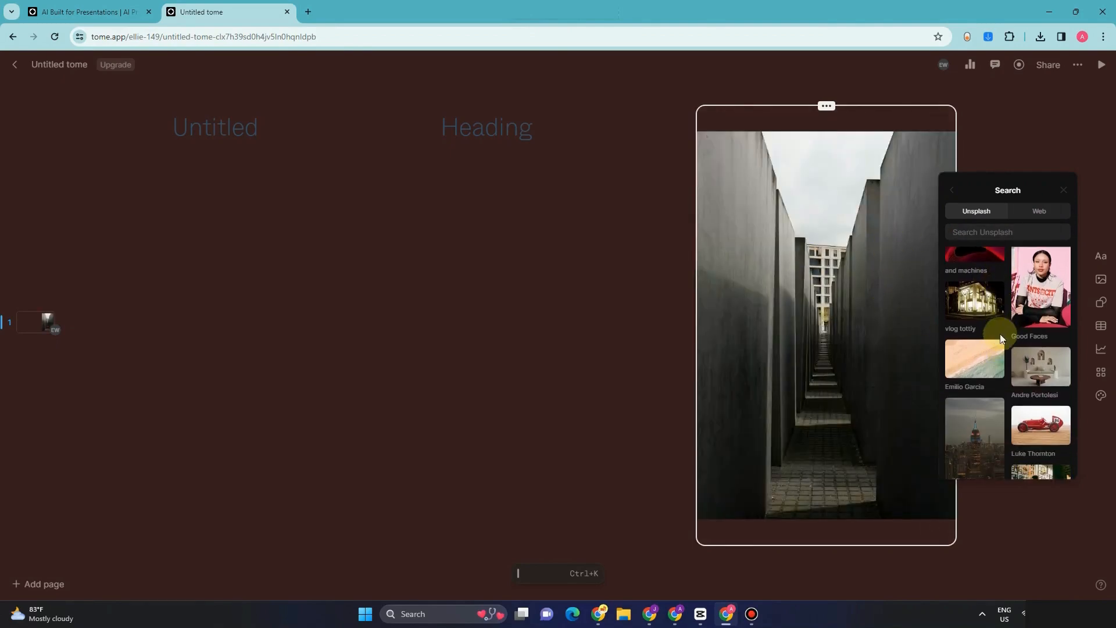
# Search Unsplash for "economy" and add the laptop stock-chart photo in a new tile after the heading
pyautogui.click(494, 281)
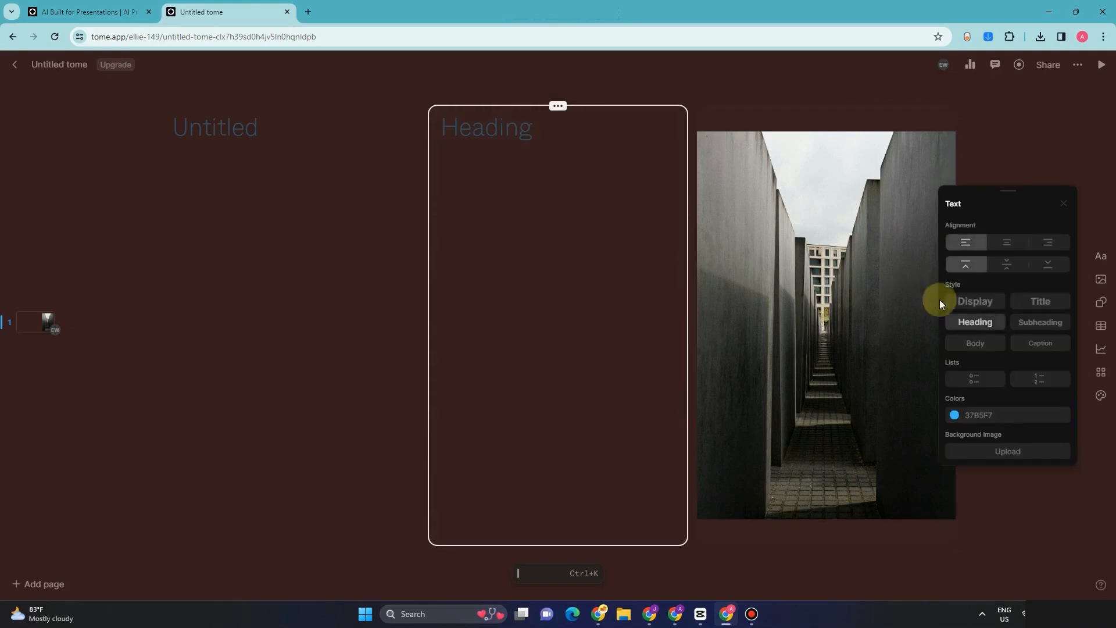
pyautogui.click(1101, 281)
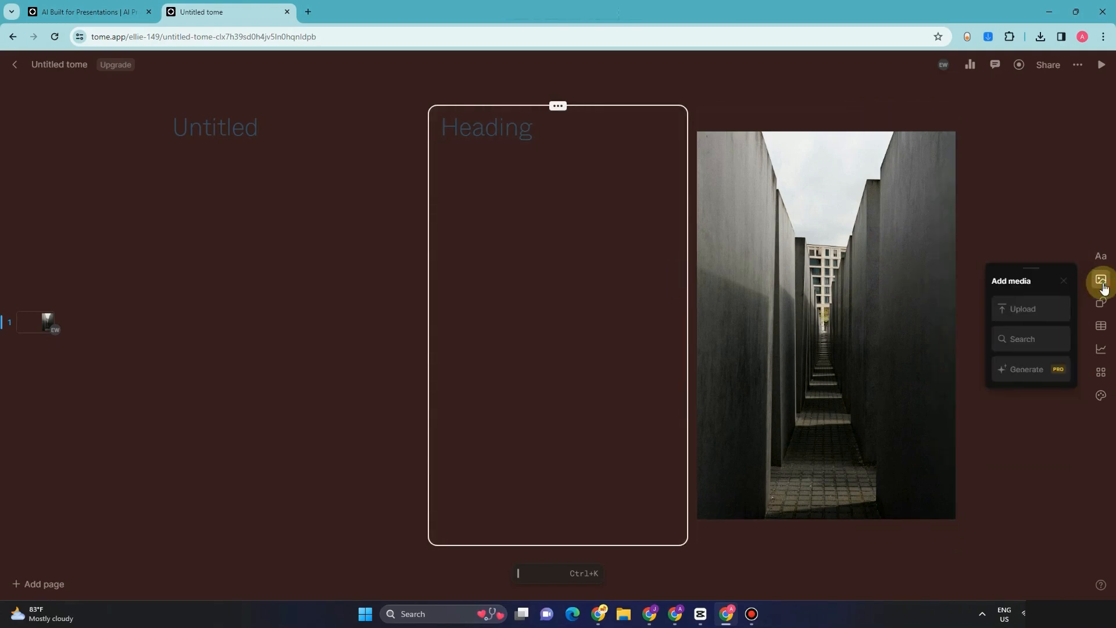
pyautogui.click(1032, 342)
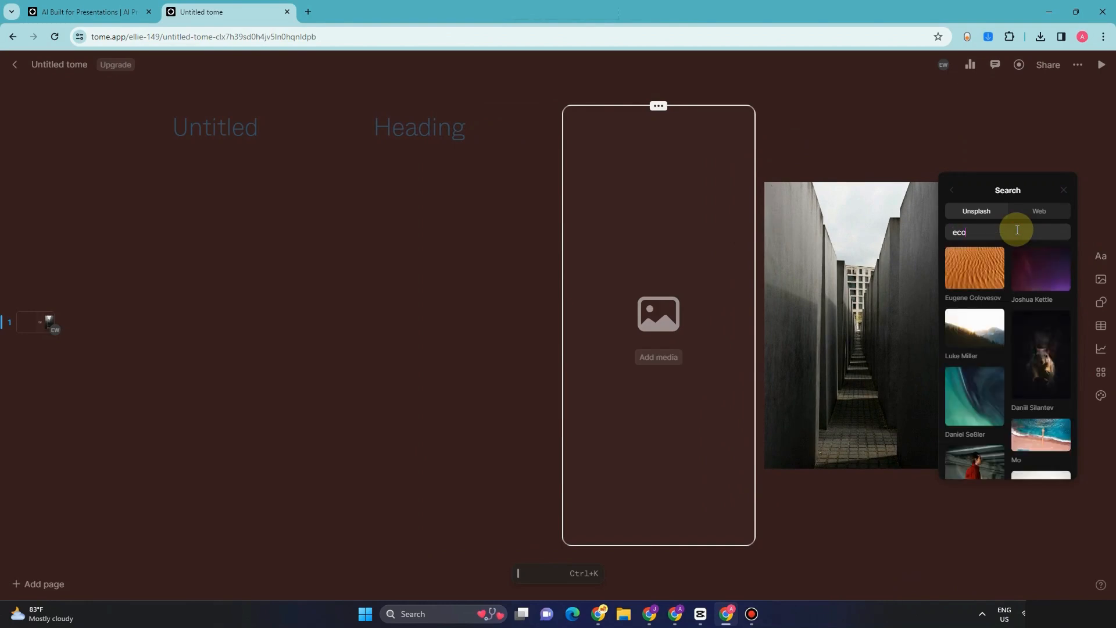
pyautogui.write('economy')
pyautogui.press('Return')
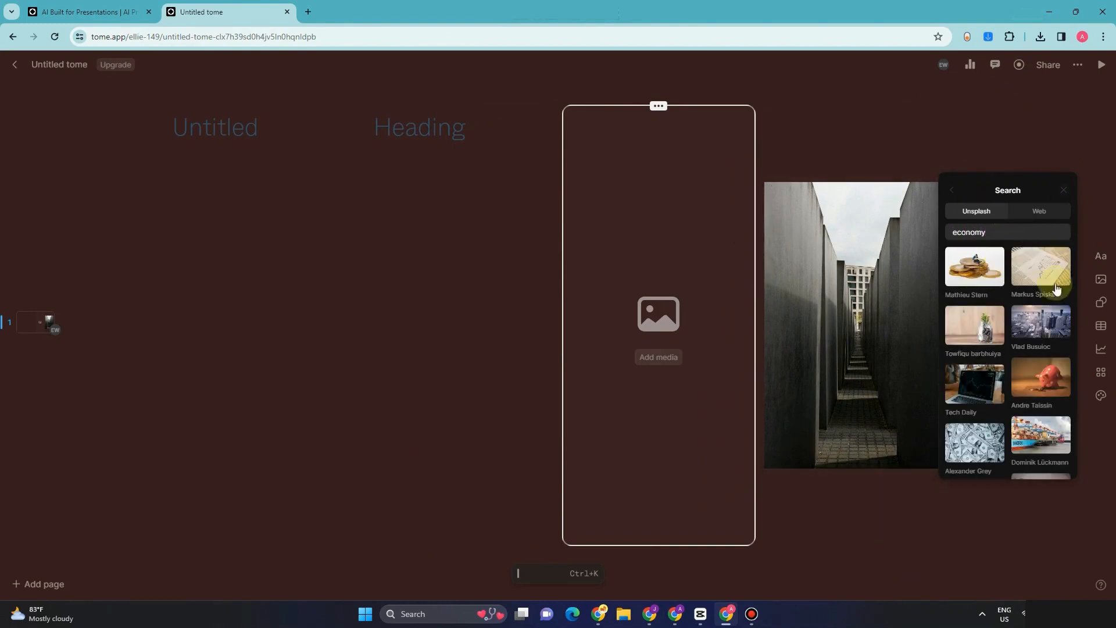
pyautogui.click(992, 393)
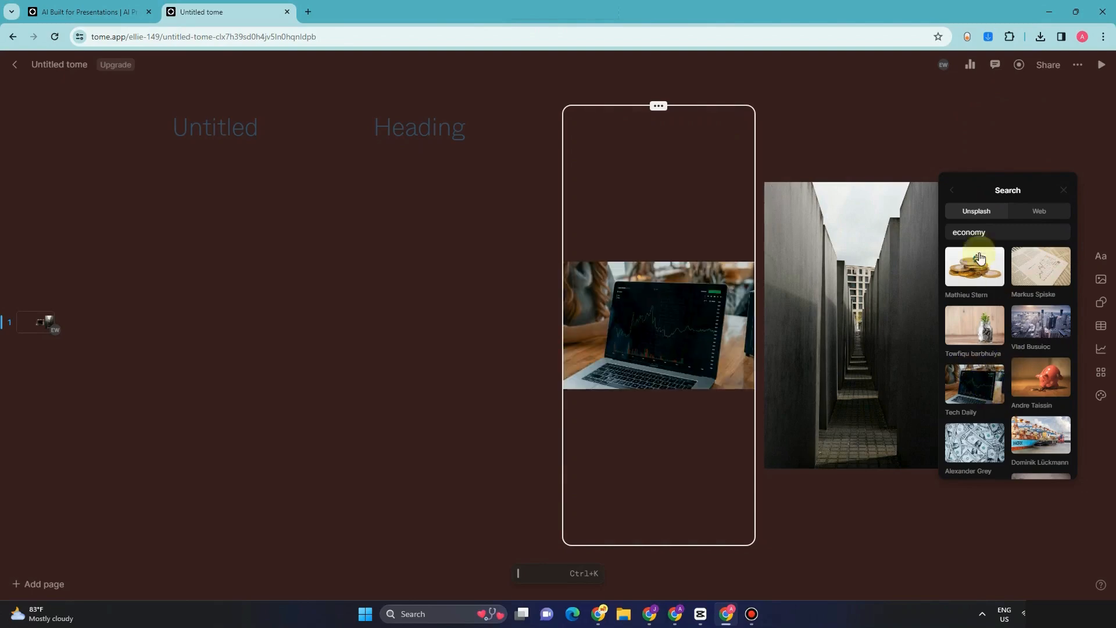
# Add another media tile after the heading and fill it with the hand-held phone chart photo from an "economy" Unsplash search
pyautogui.click(515, 277)
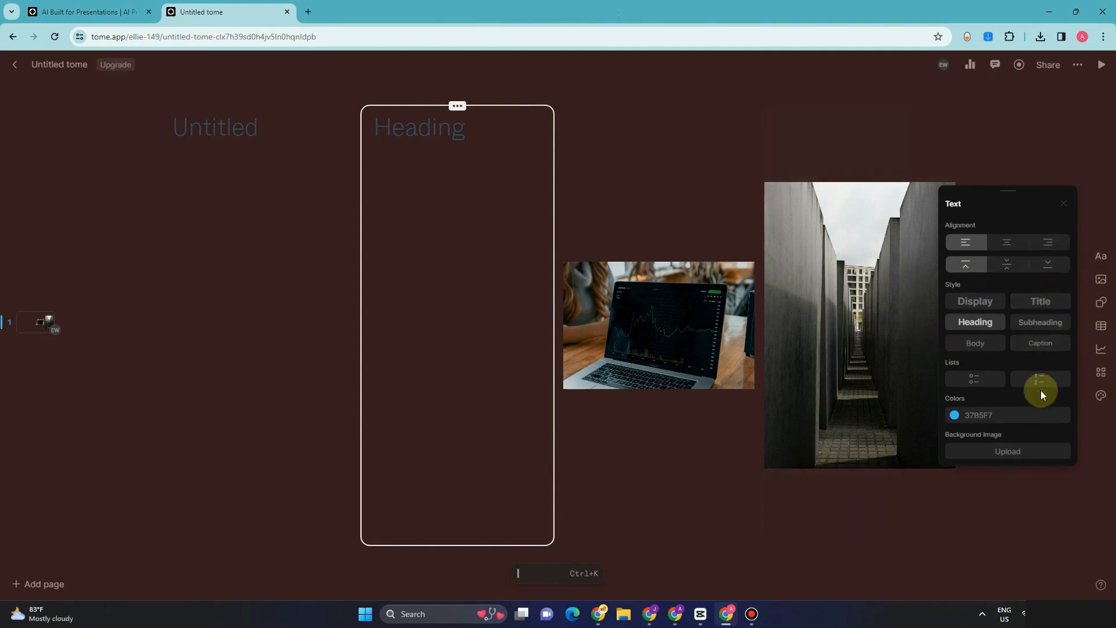
pyautogui.click(1101, 282)
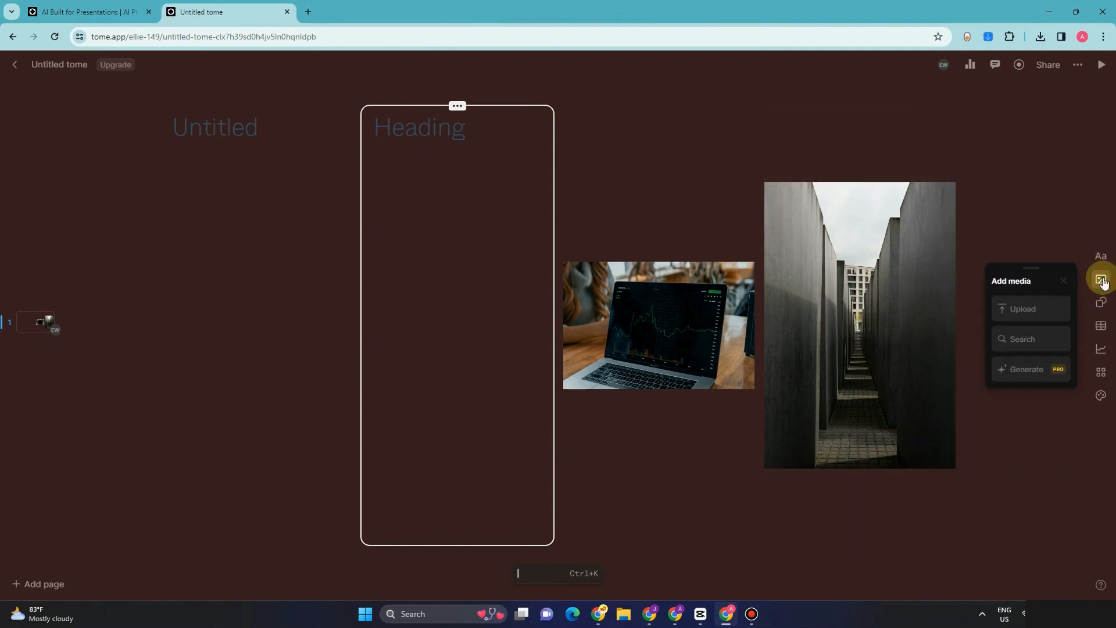
pyautogui.click(1032, 338)
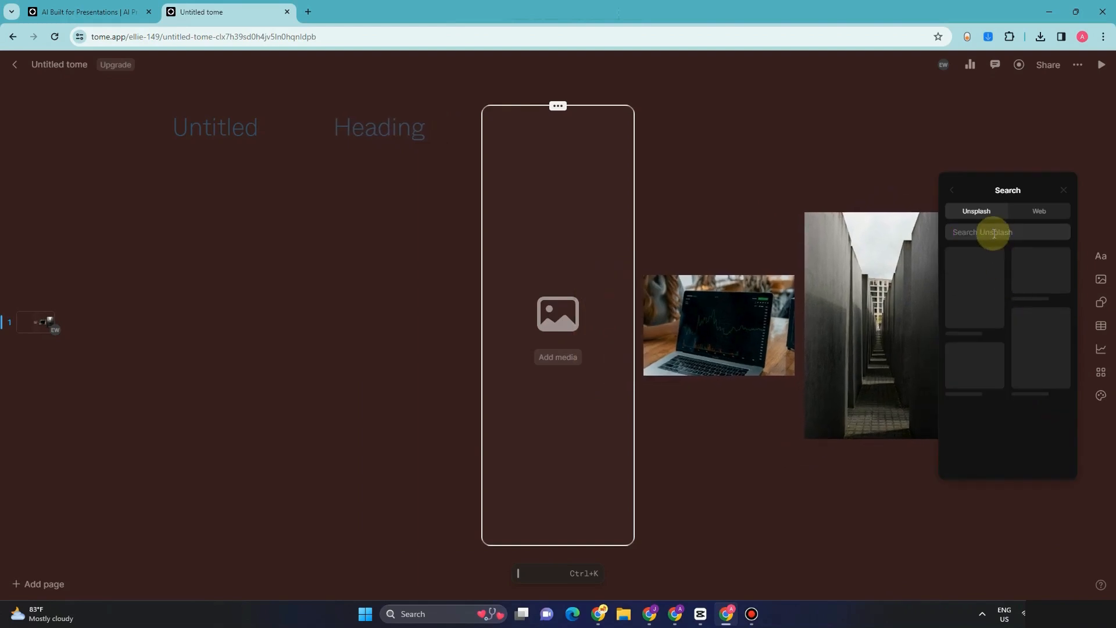
pyautogui.write('eco')
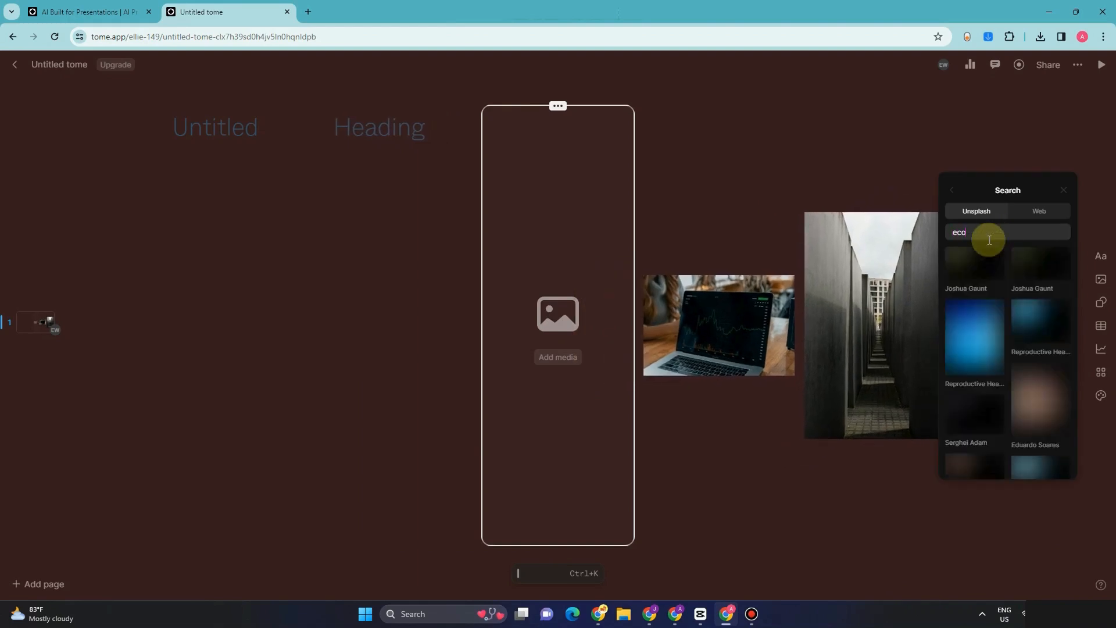
pyautogui.write('nomy')
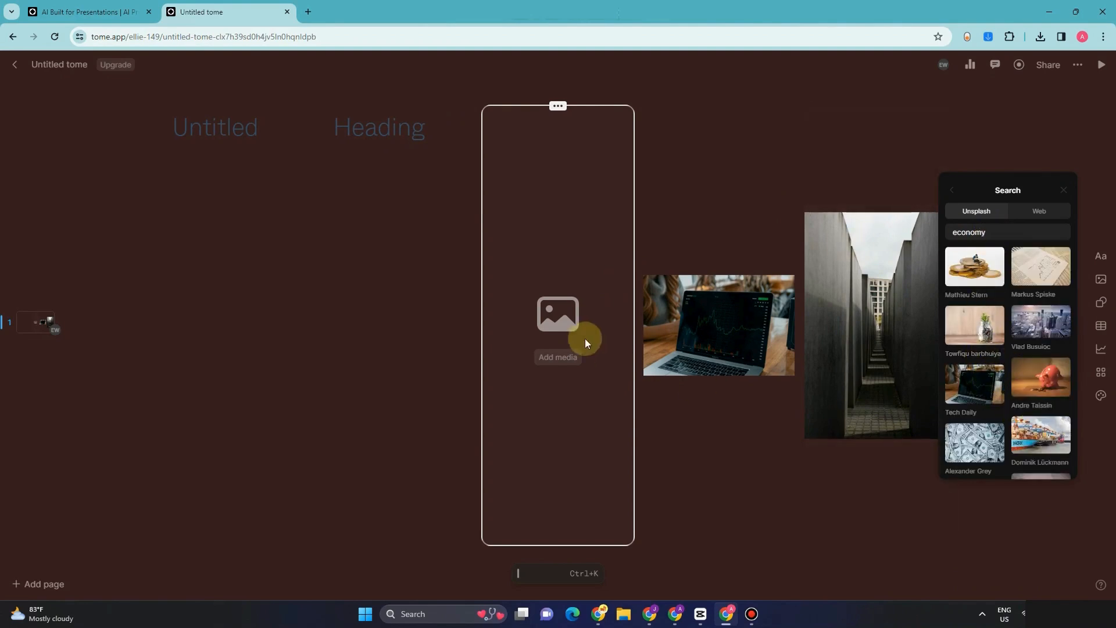
pyautogui.scroll(-3, 1037, 407)
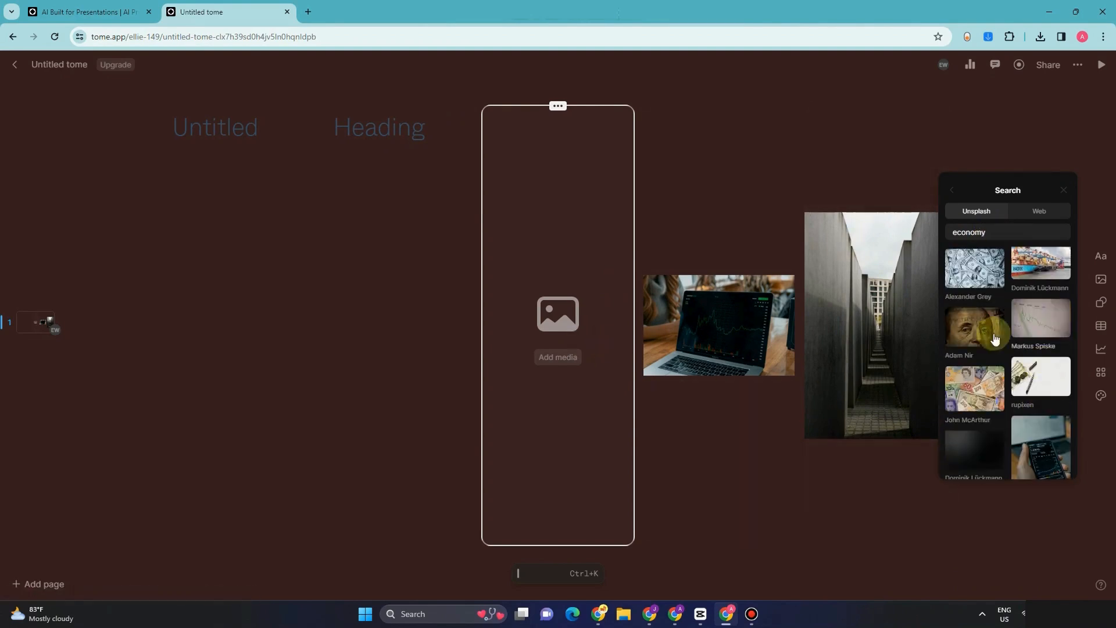
pyautogui.click(1055, 459)
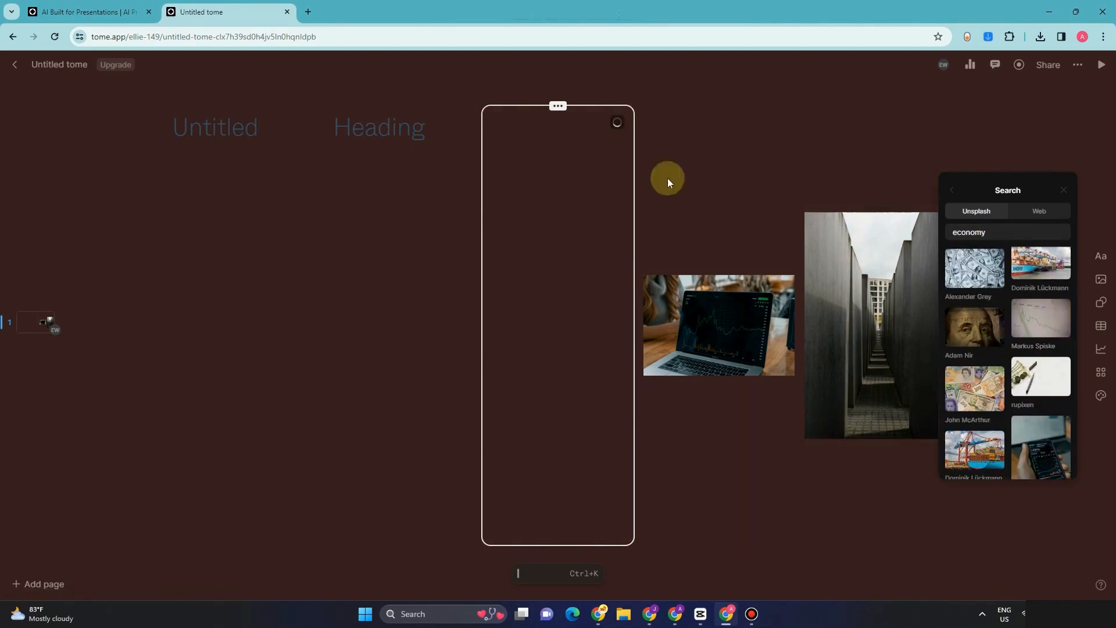
pyautogui.click(864, 84)
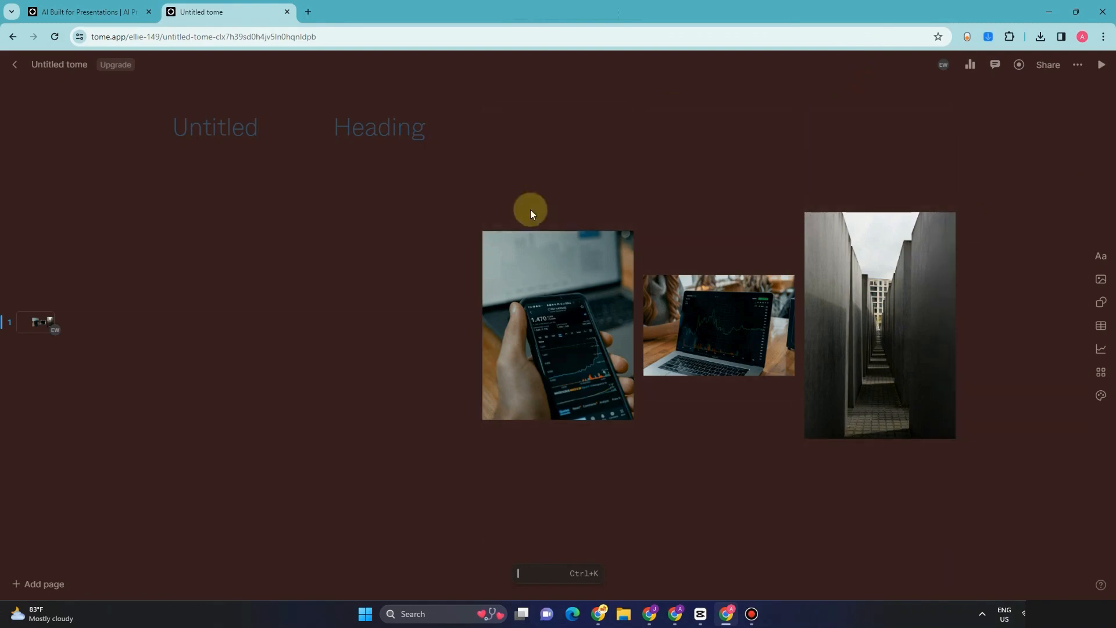
# Add a circle shape to the page in a tile after the concrete-block photo
pyautogui.click(1101, 302)
pyautogui.click(1100, 302)
pyautogui.click(1100, 302)
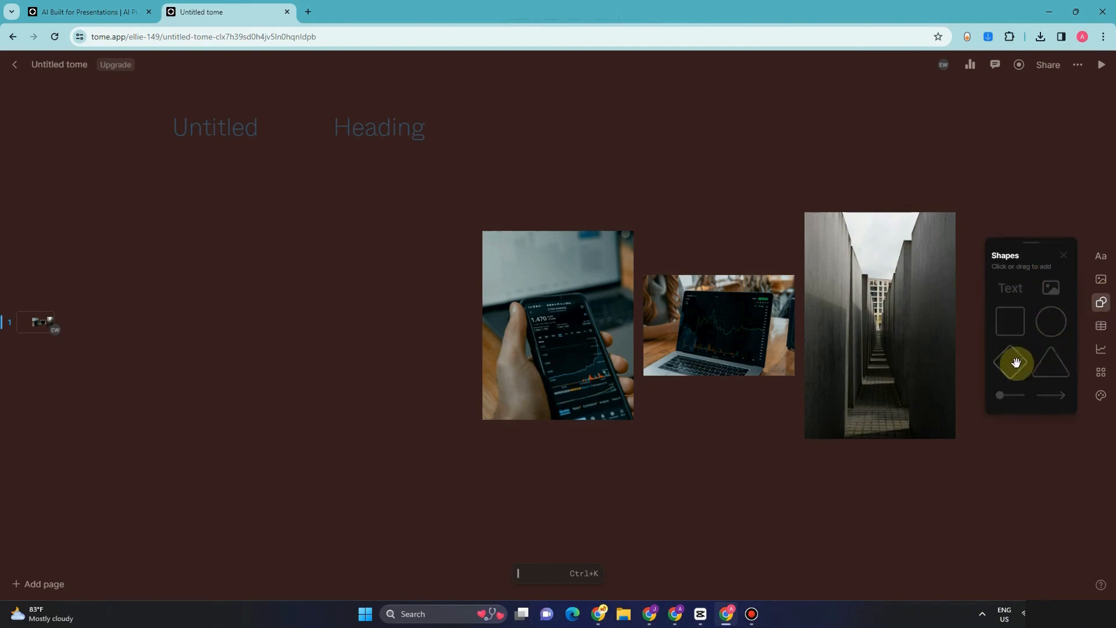
pyautogui.click(1043, 318)
pyautogui.click(915, 291)
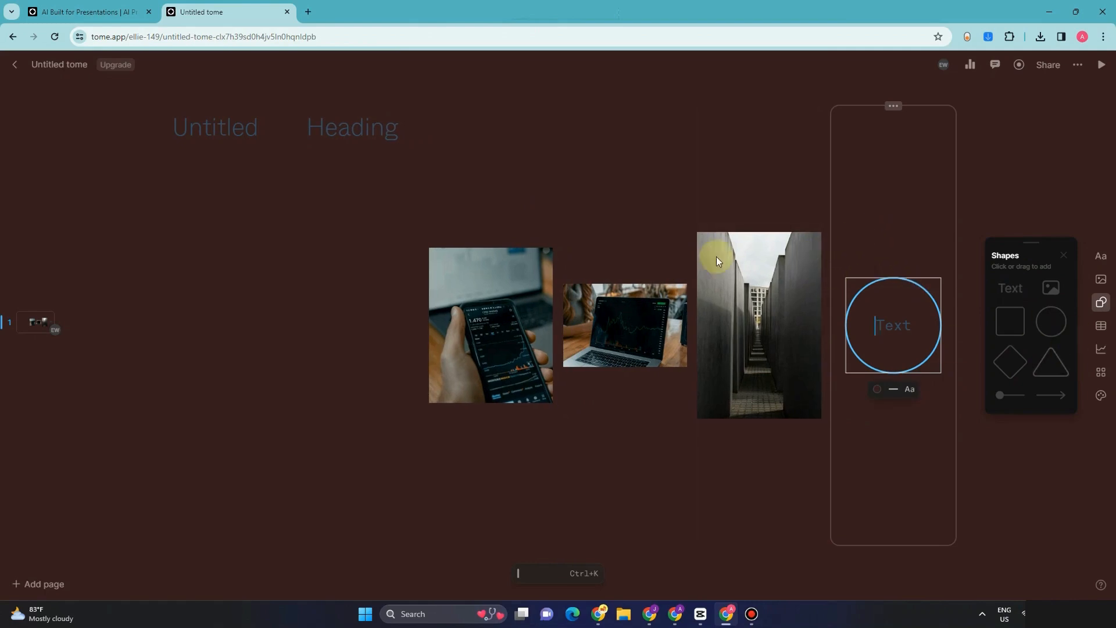
# Add a 4 × 4 table to the page and open the collection of more tiles
pyautogui.click(1104, 332)
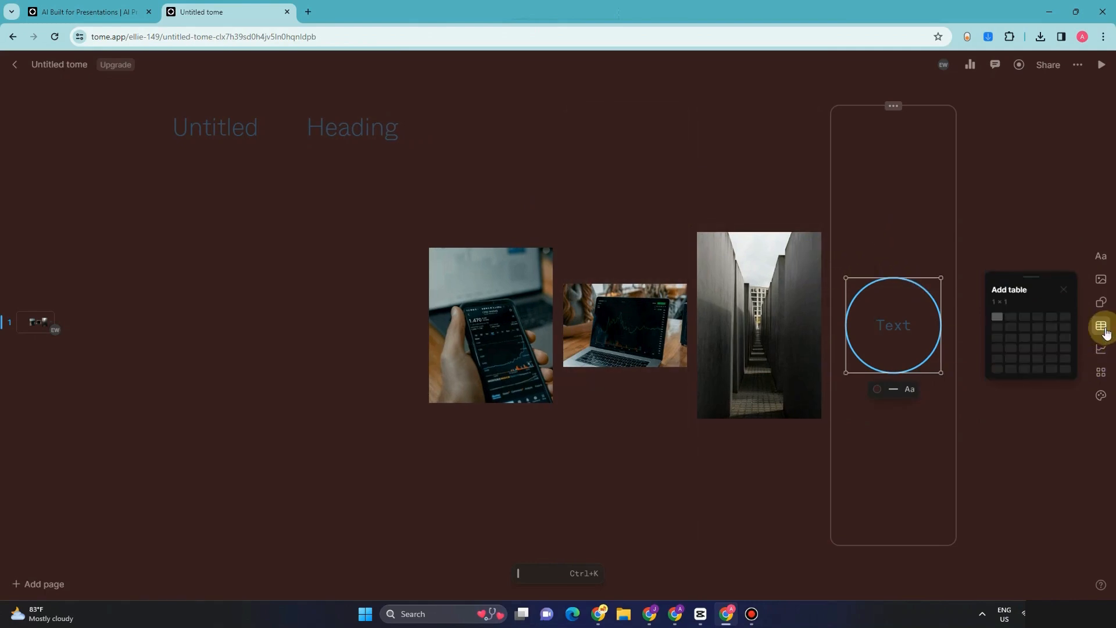
pyautogui.click(1032, 346)
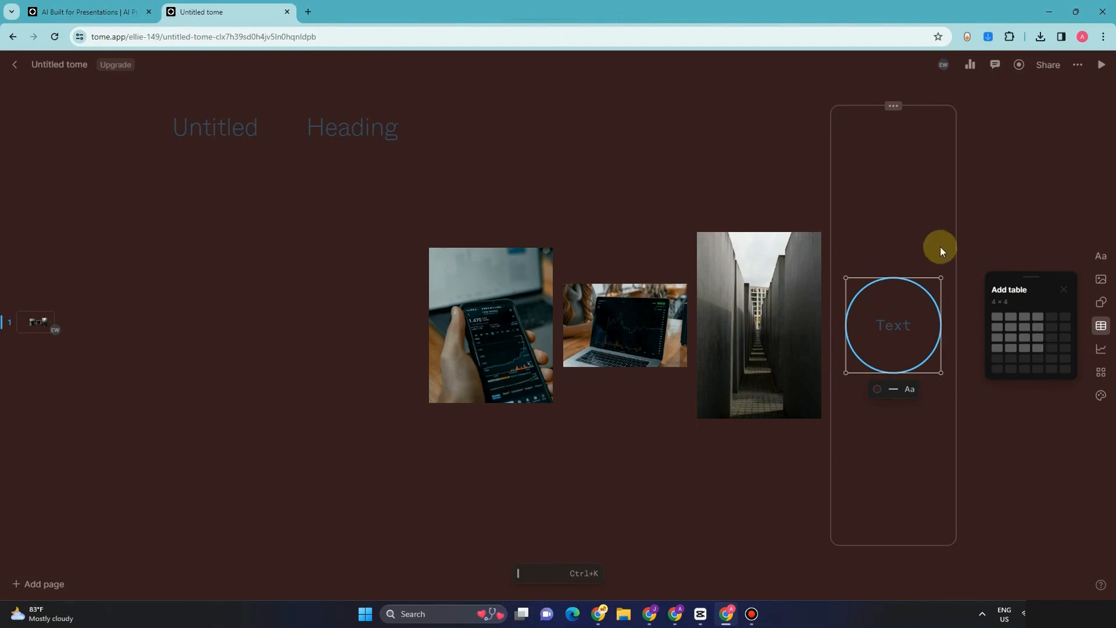
pyautogui.click(1100, 372)
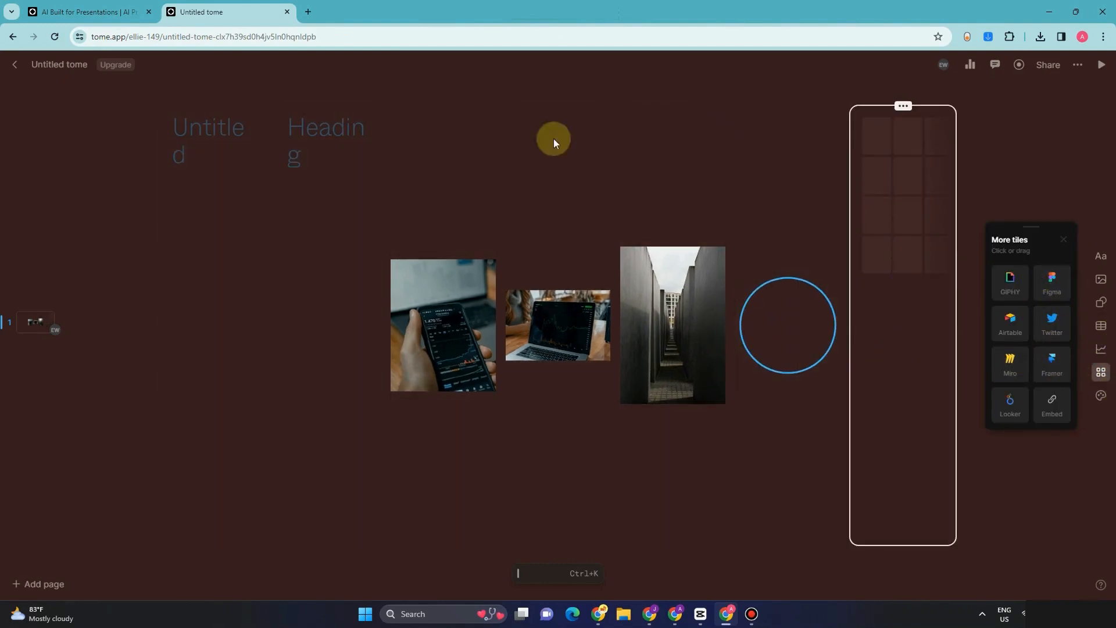
# Widen the Untitled and Heading text tiles so that each title fits on one line
pyautogui.click(226, 139)
pyautogui.moveTo(268, 150); pyautogui.dragTo(355, 148)
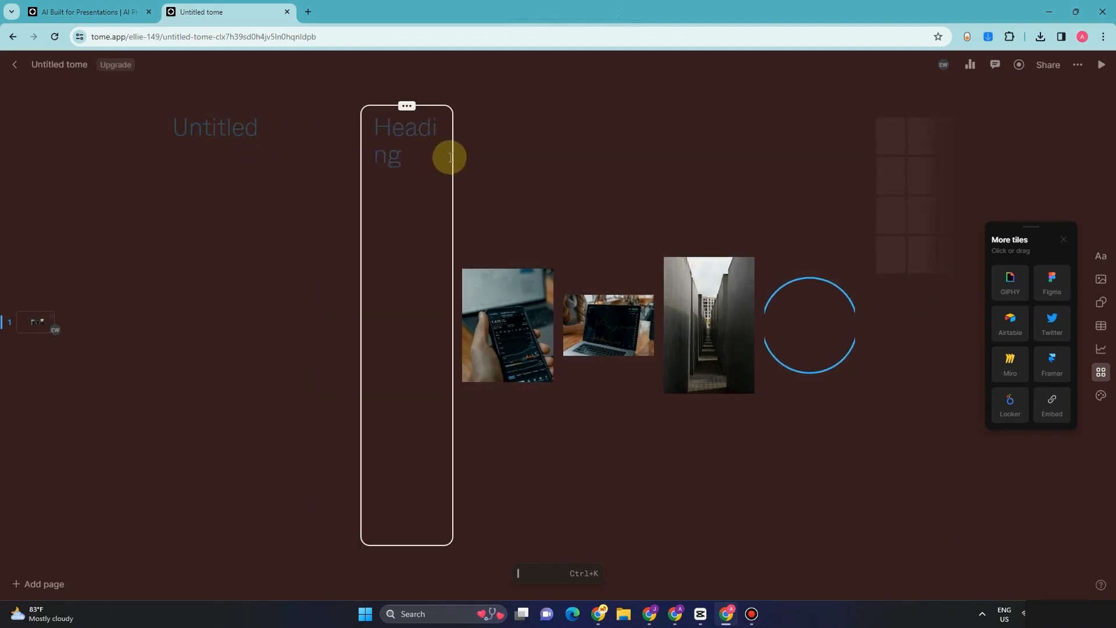
pyautogui.moveTo(456, 162); pyautogui.dragTo(590, 192)
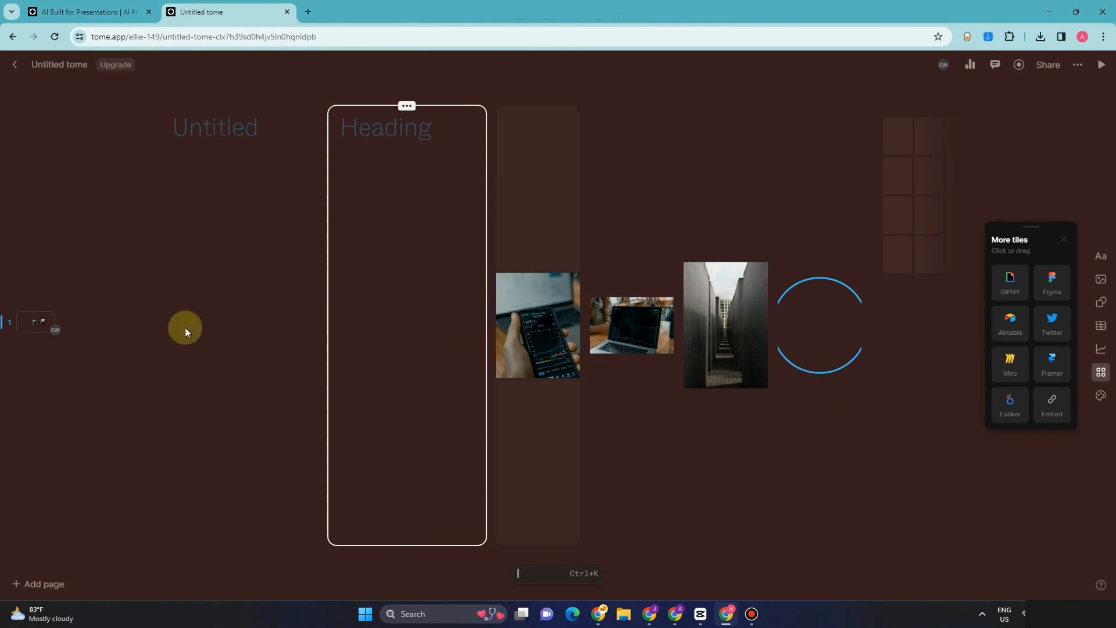
# Leave the untitled tome for the templates gallery and search it for "economy"
pyautogui.click(18, 65)
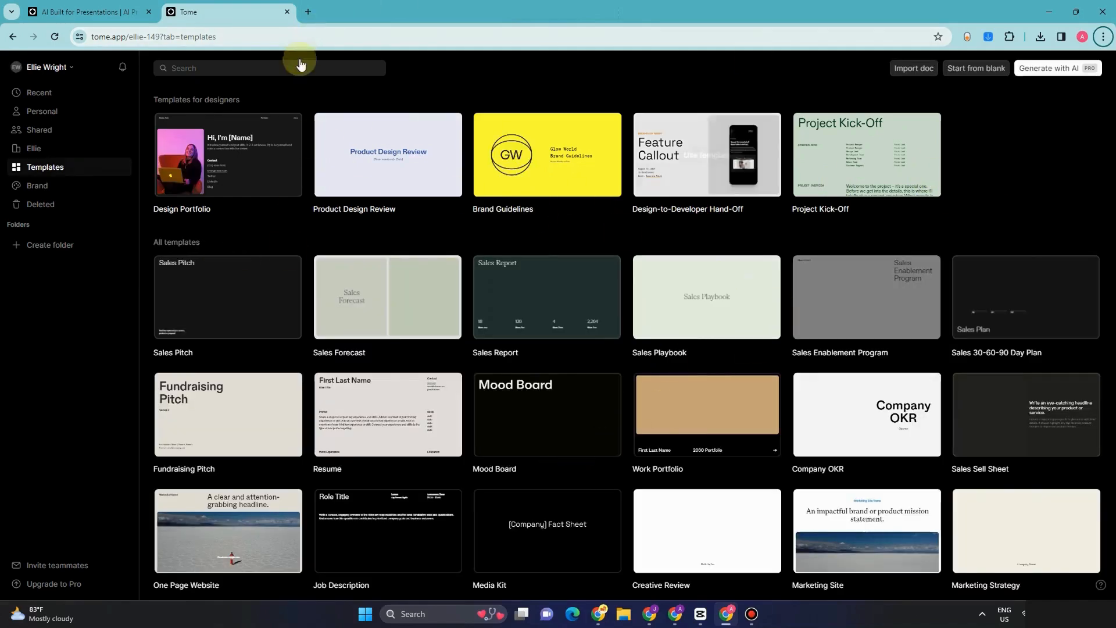
pyautogui.click(295, 67)
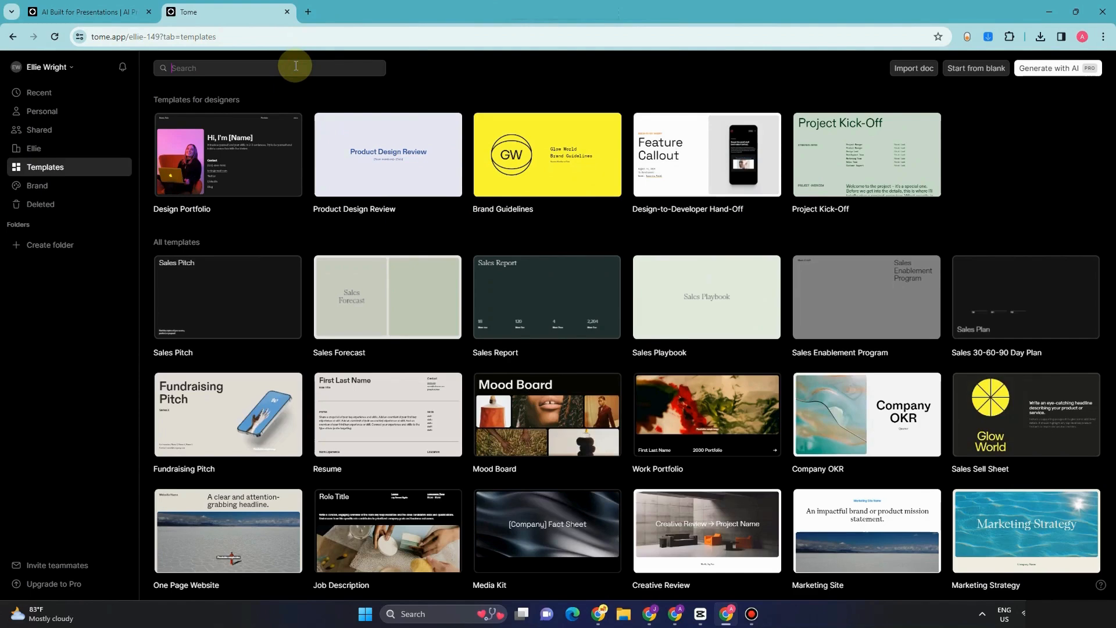
pyautogui.write('economy')
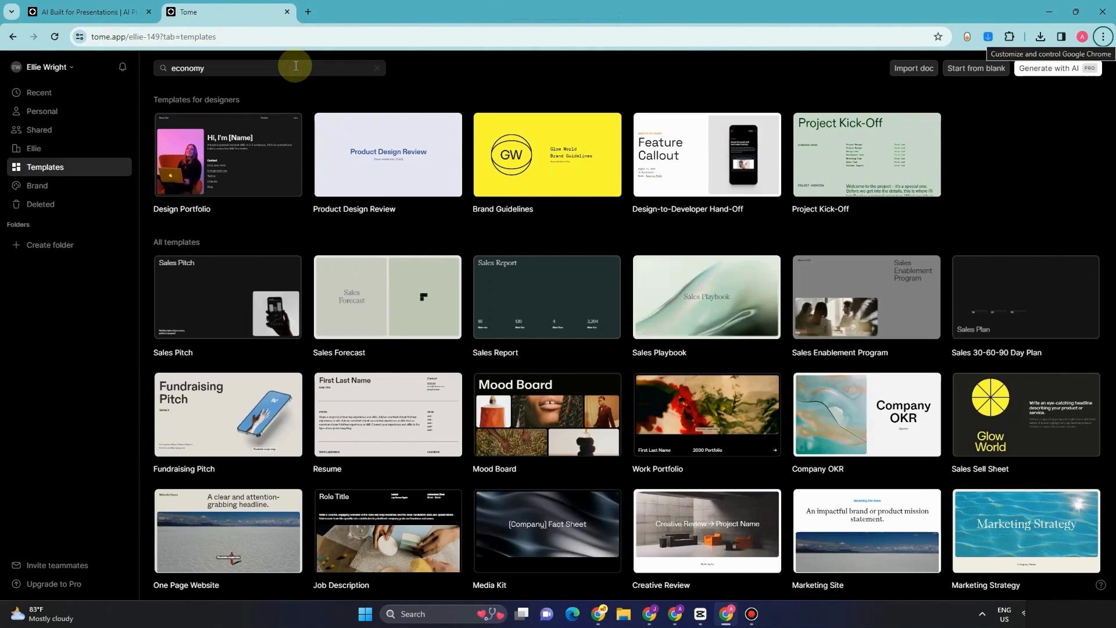
pyautogui.hotkey('alt', 'f')
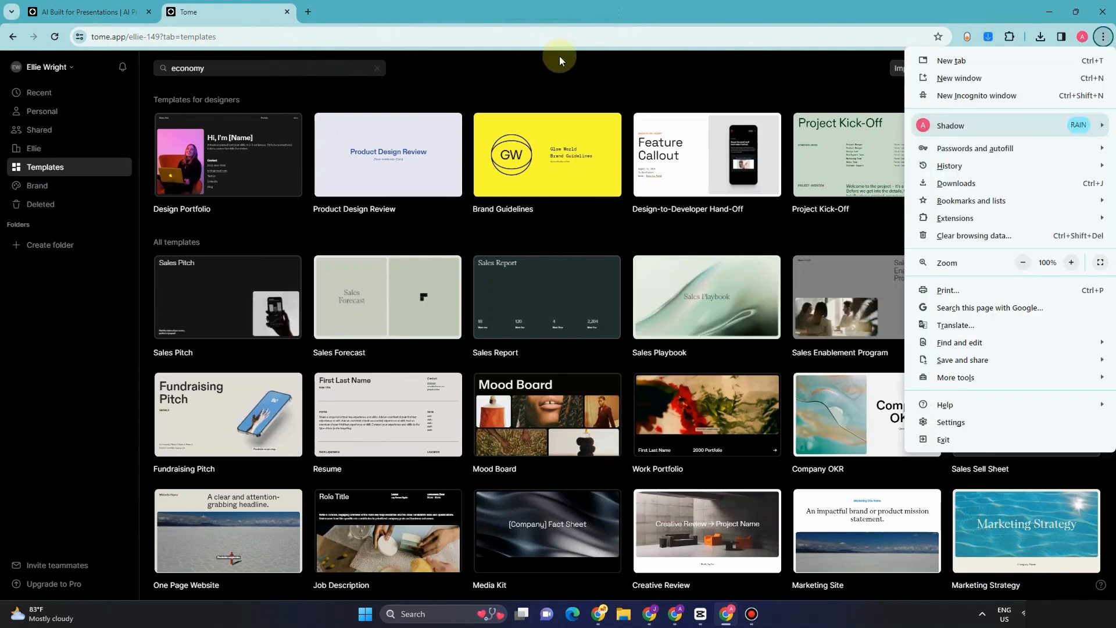
pyautogui.press('Escape')
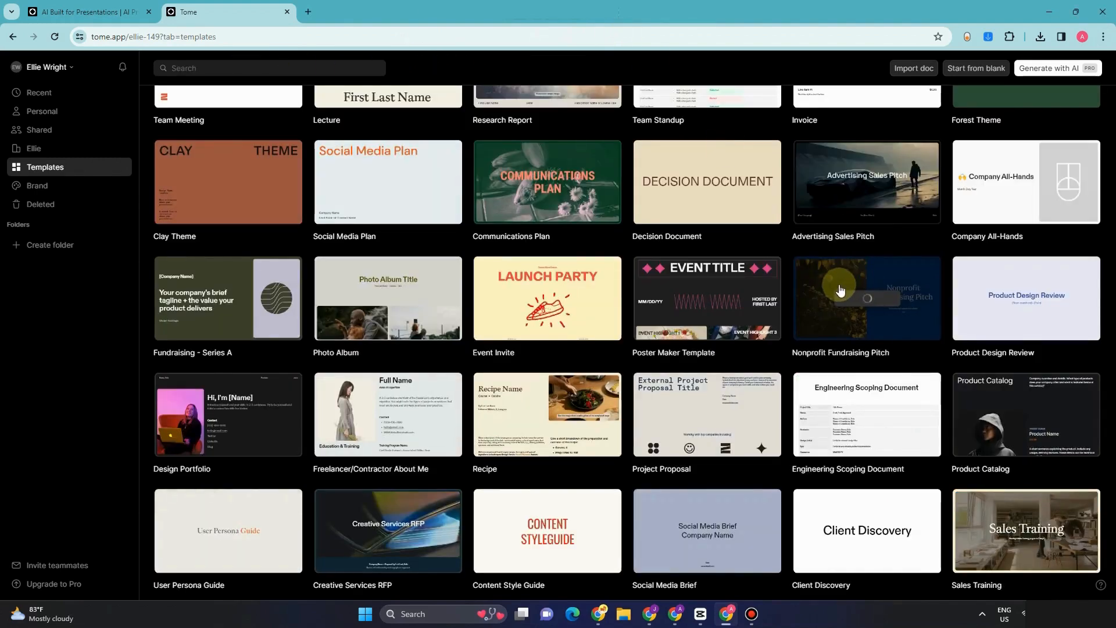
# Create a tome from the Nonprofit Fundraising Pitch template and replace "Nonprofit" in the cover title with "The Living"
pyautogui.click(862, 291)
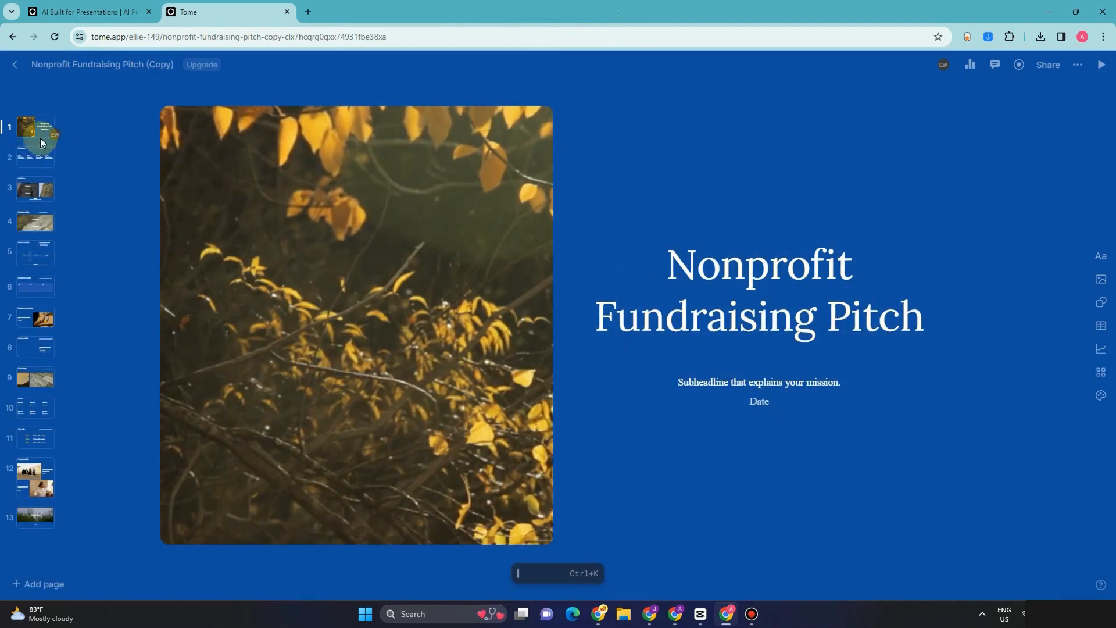
pyautogui.click(730, 271)
pyautogui.doubleClick(730, 270)
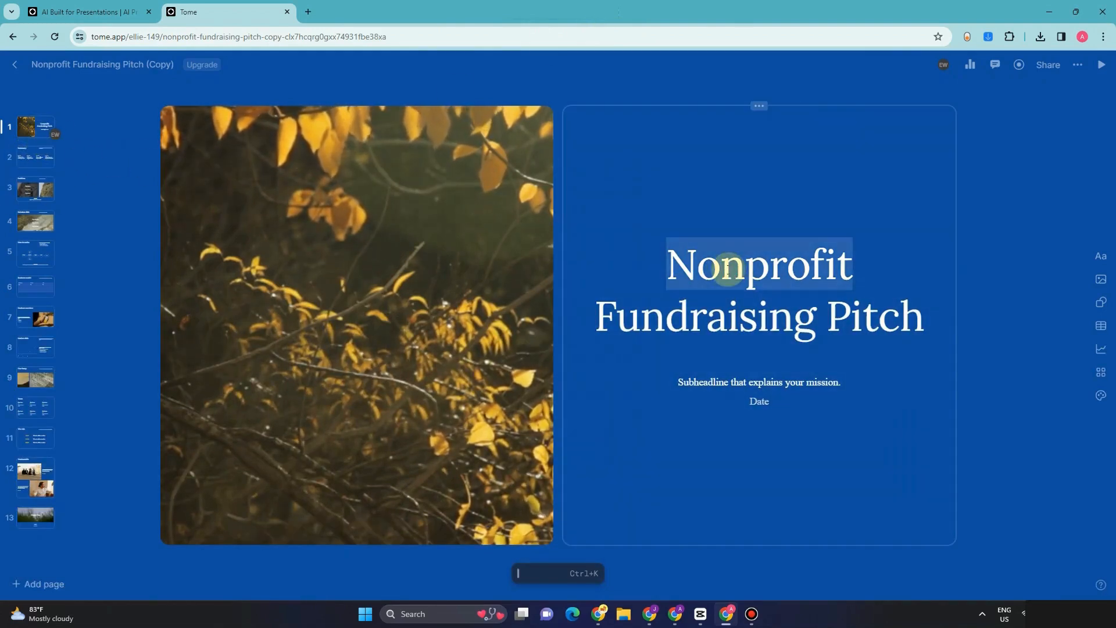
pyautogui.click(669, 262)
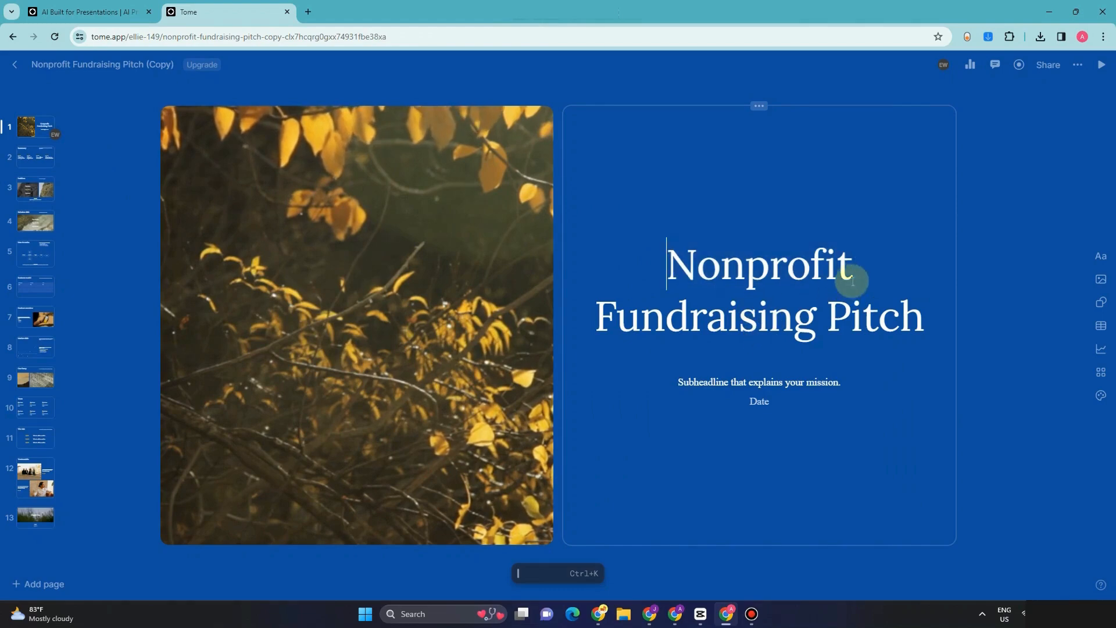
pyautogui.moveTo(851, 281); pyautogui.dragTo(685, 265)
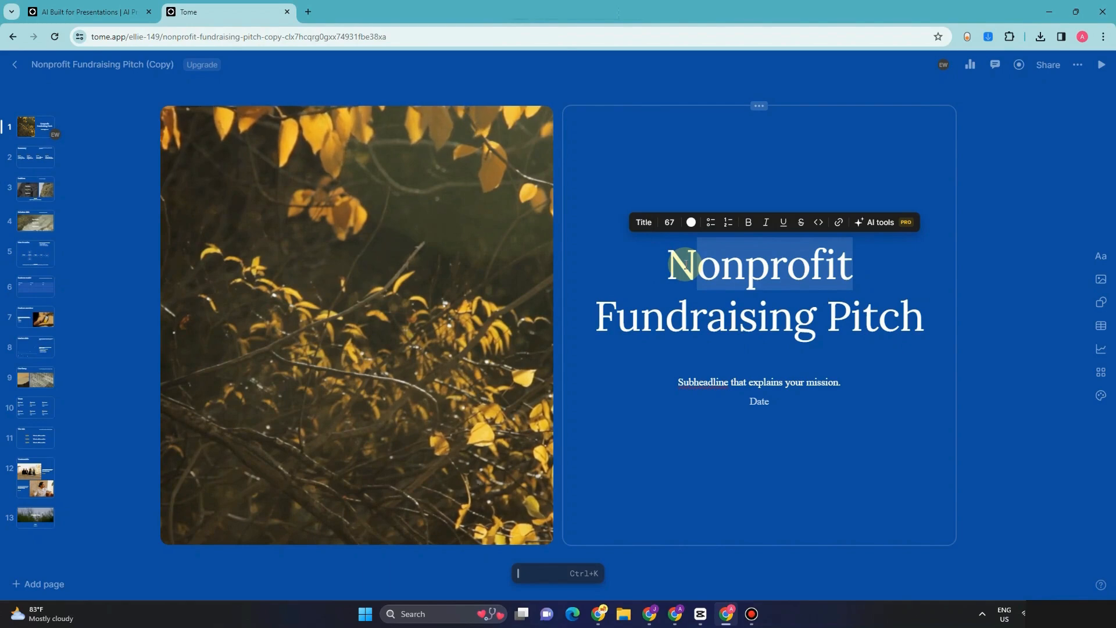
pyautogui.write('T')
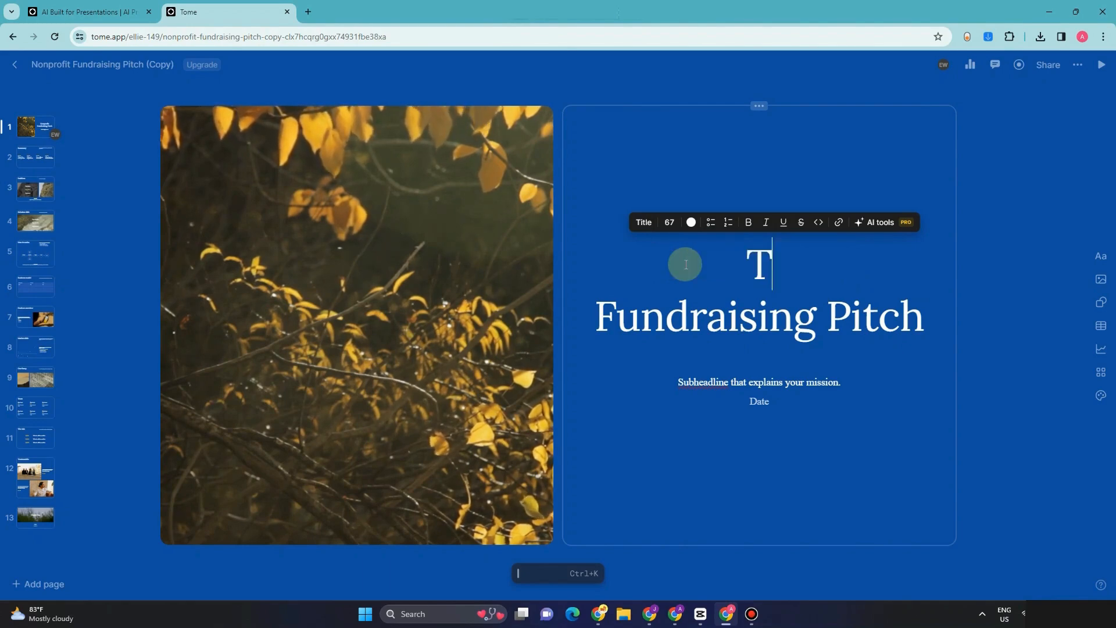
pyautogui.write('he Livingh')
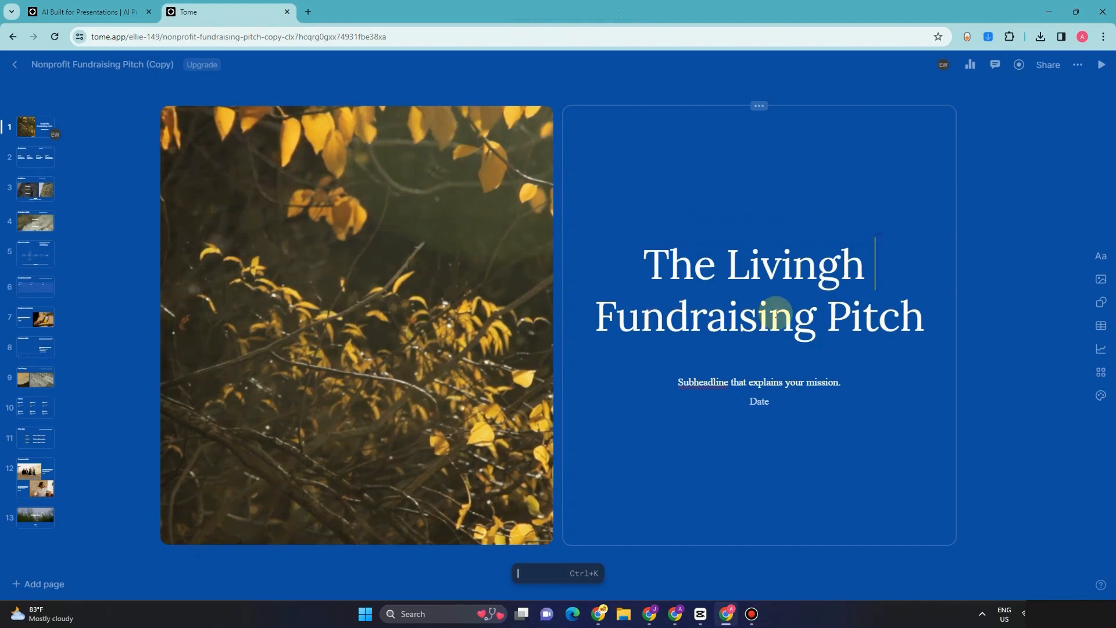
pyautogui.press('BackSpace')
pyautogui.press('BackSpace')
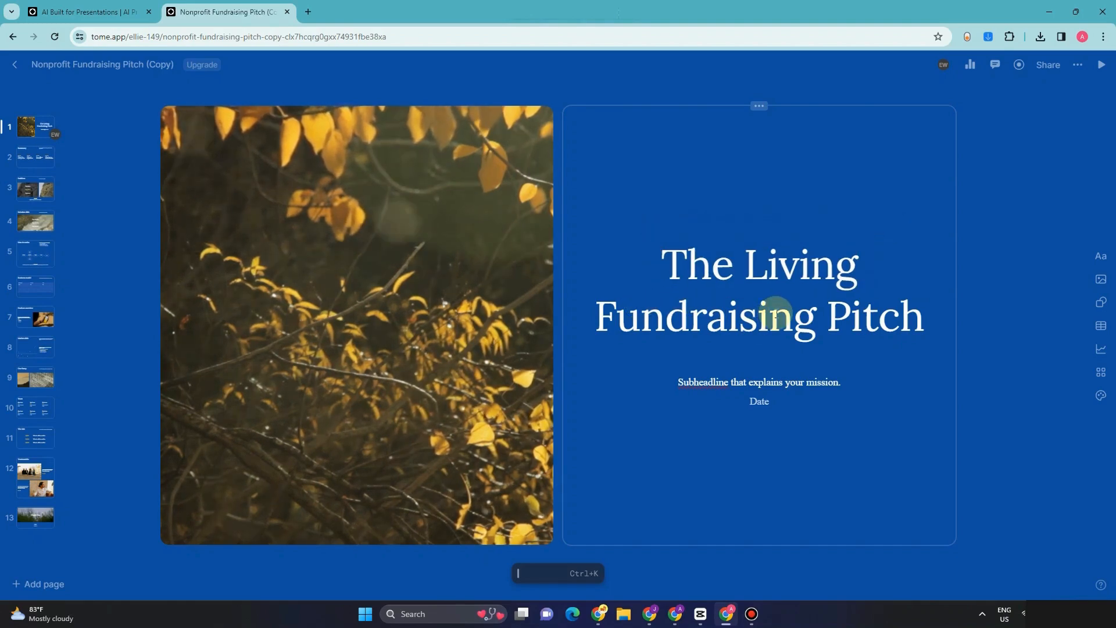
# Replace "Fundraising Pitch" in the cover title with "Economy"
pyautogui.click(817, 344)
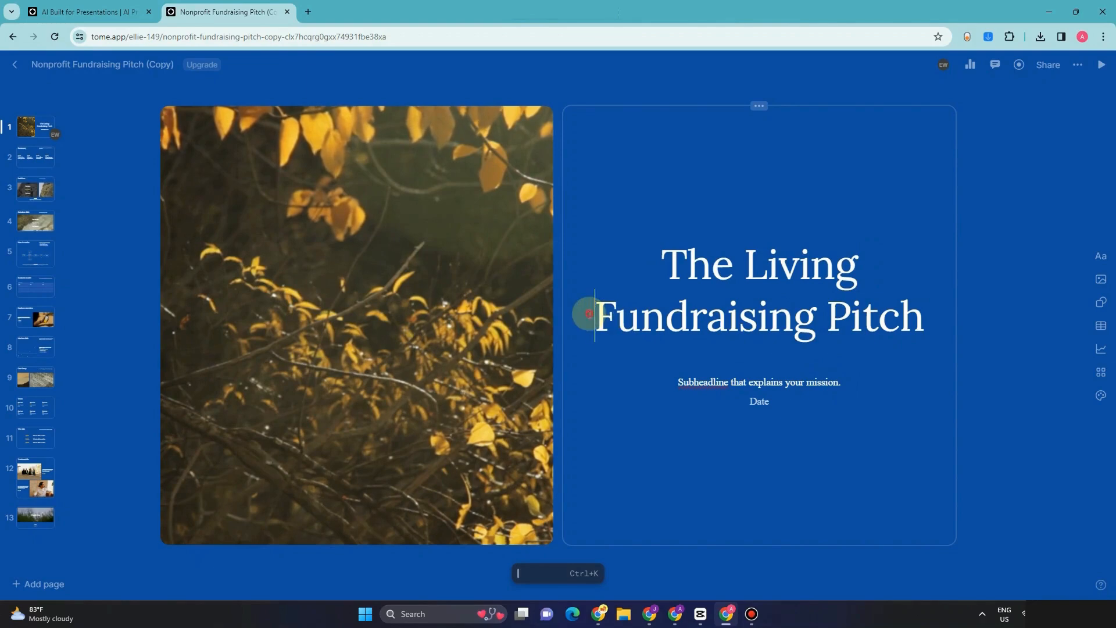
pyautogui.moveTo(586, 314); pyautogui.dragTo(926, 323)
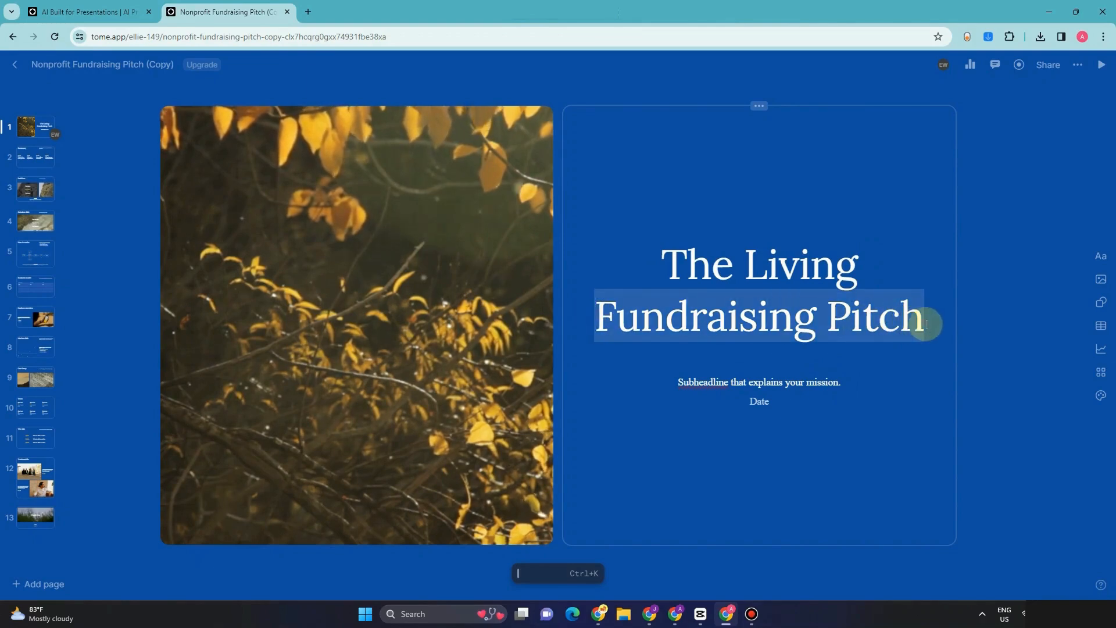
pyautogui.write('E')
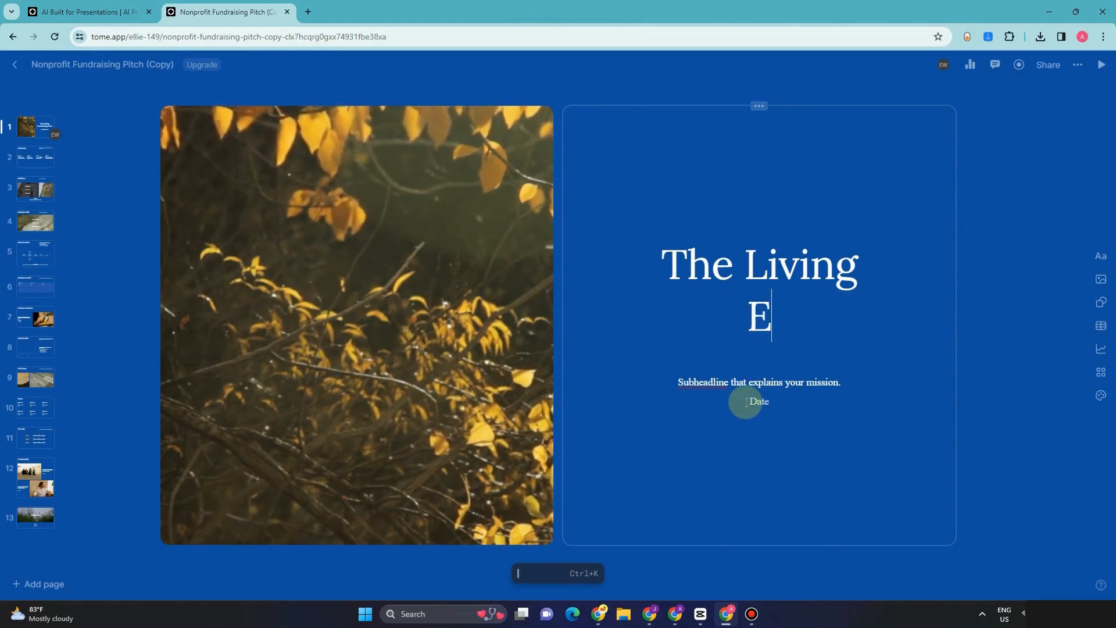
pyautogui.write('conomy')
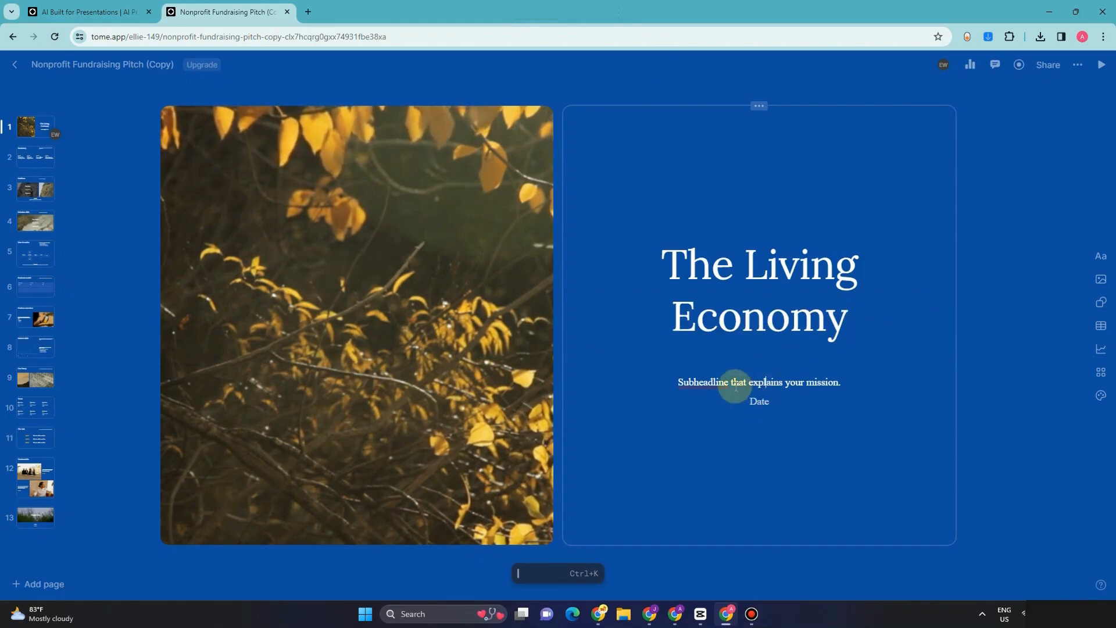
# Replace the cover's subheadline and date lines with "The Life!" and end the title with a full stop
pyautogui.moveTo(685, 376); pyautogui.dragTo(815, 384)
pyautogui.click(763, 390)
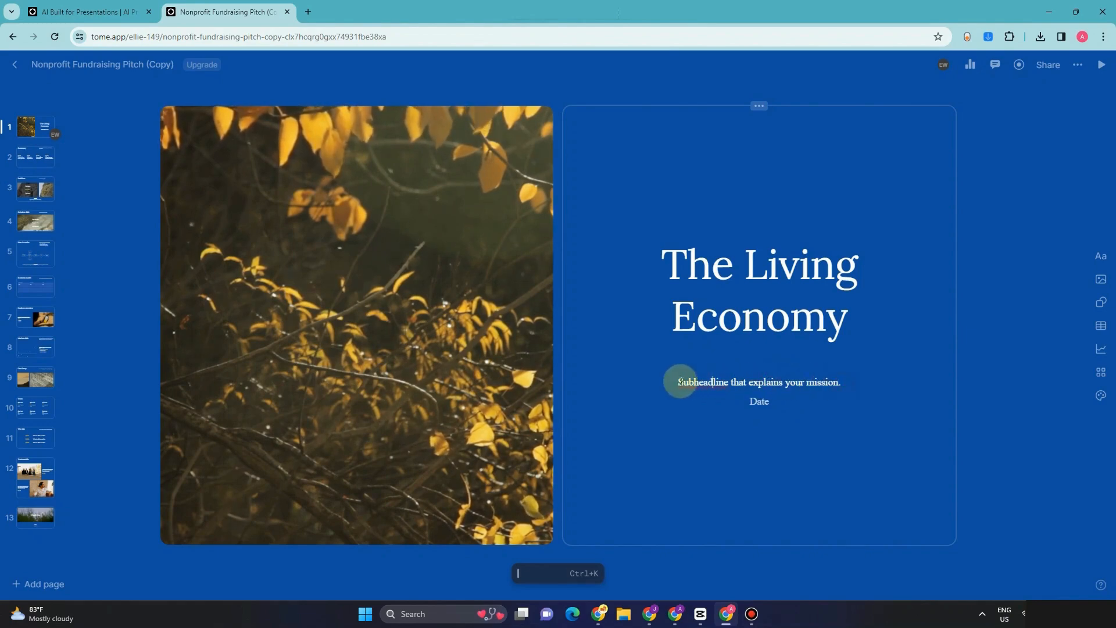
pyautogui.tripleClick(680, 382)
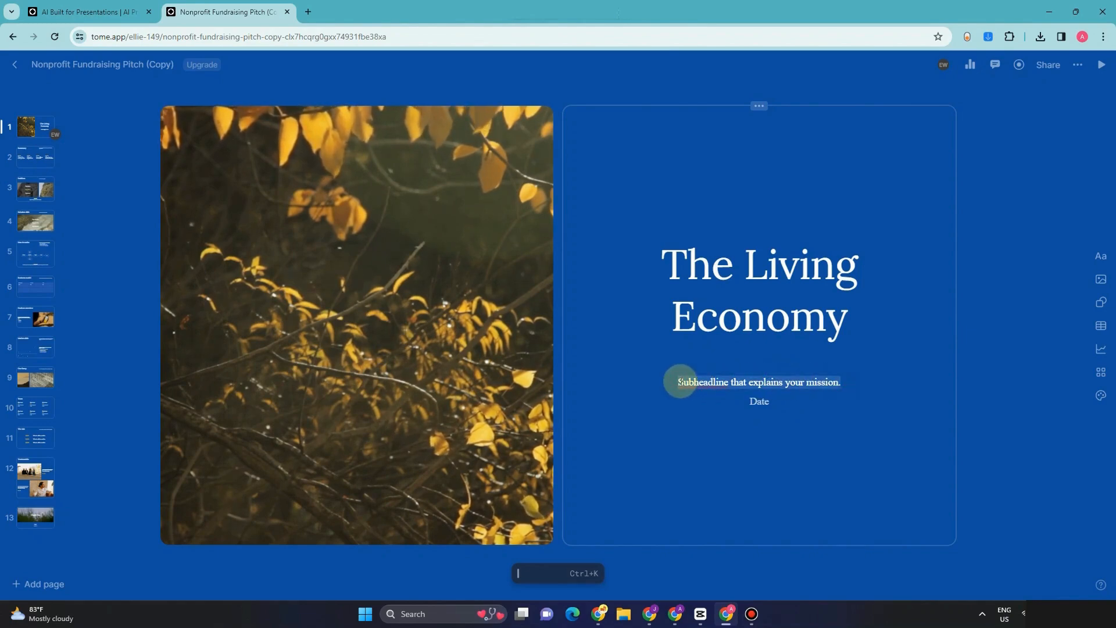
pyautogui.click(681, 383)
pyautogui.click(714, 386)
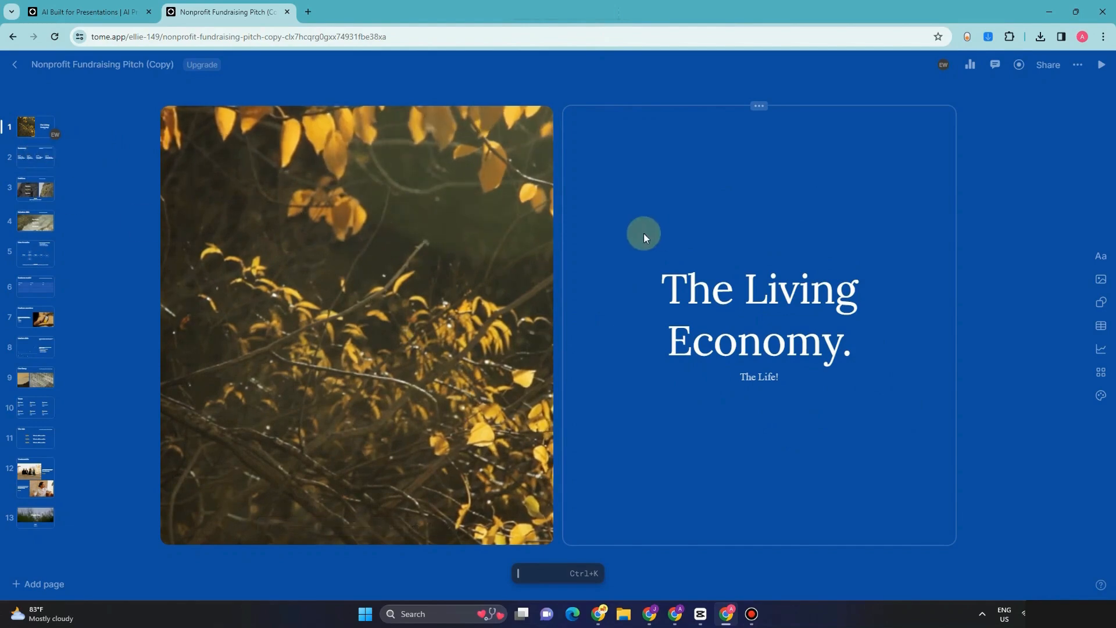
# Look through the template's inner pages, including Summary, Problem, How it works, Business model and Team
pyautogui.click(37, 163)
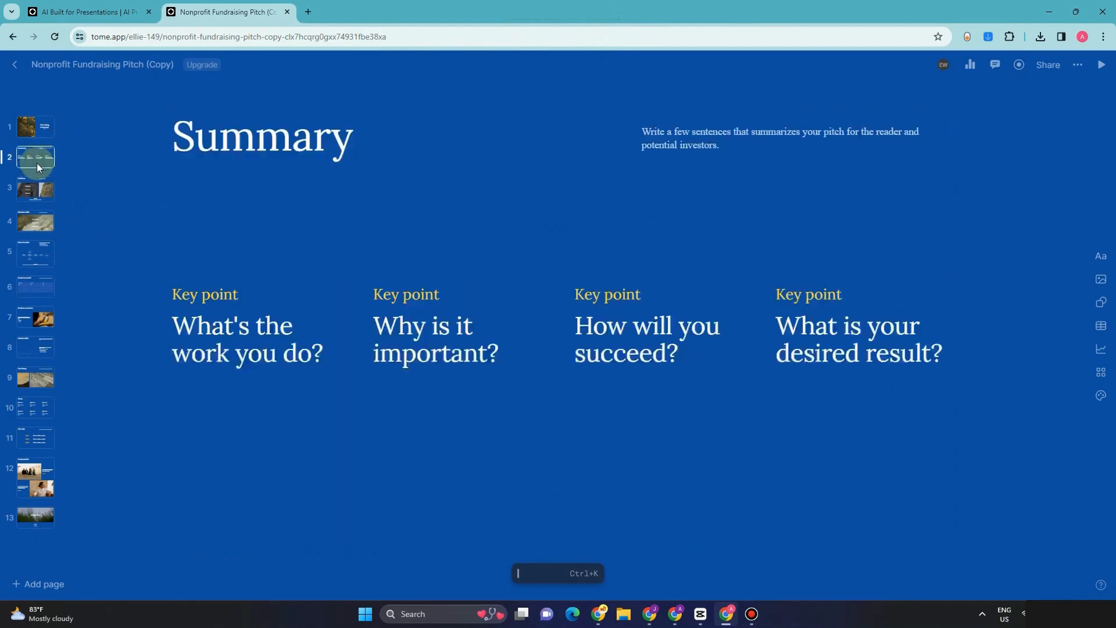
pyautogui.click(38, 195)
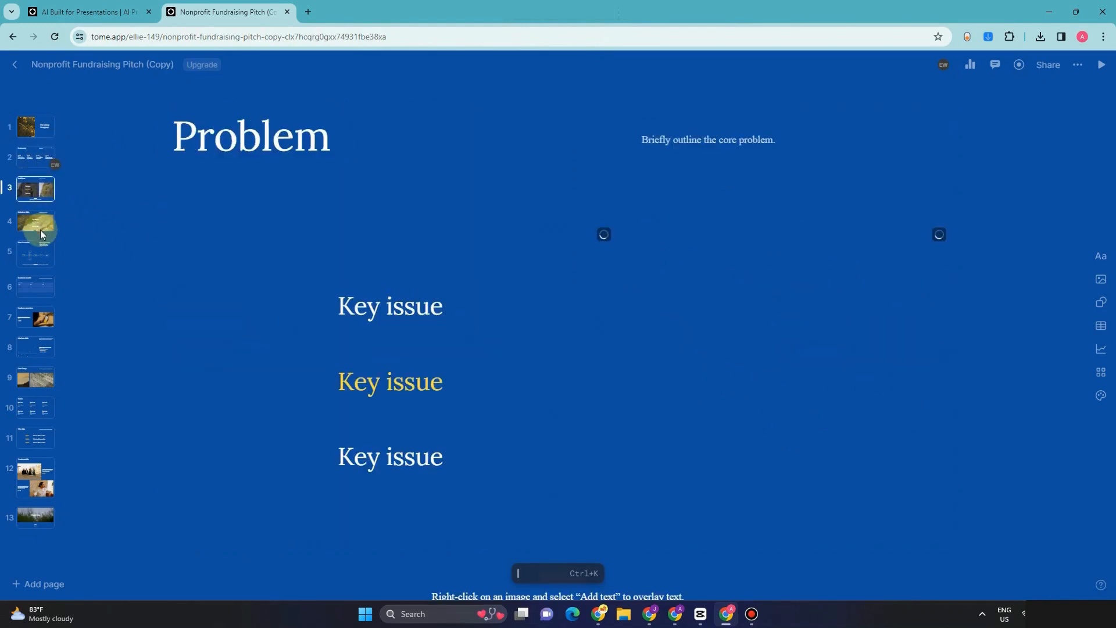
pyautogui.press('Down')
pyautogui.click(39, 263)
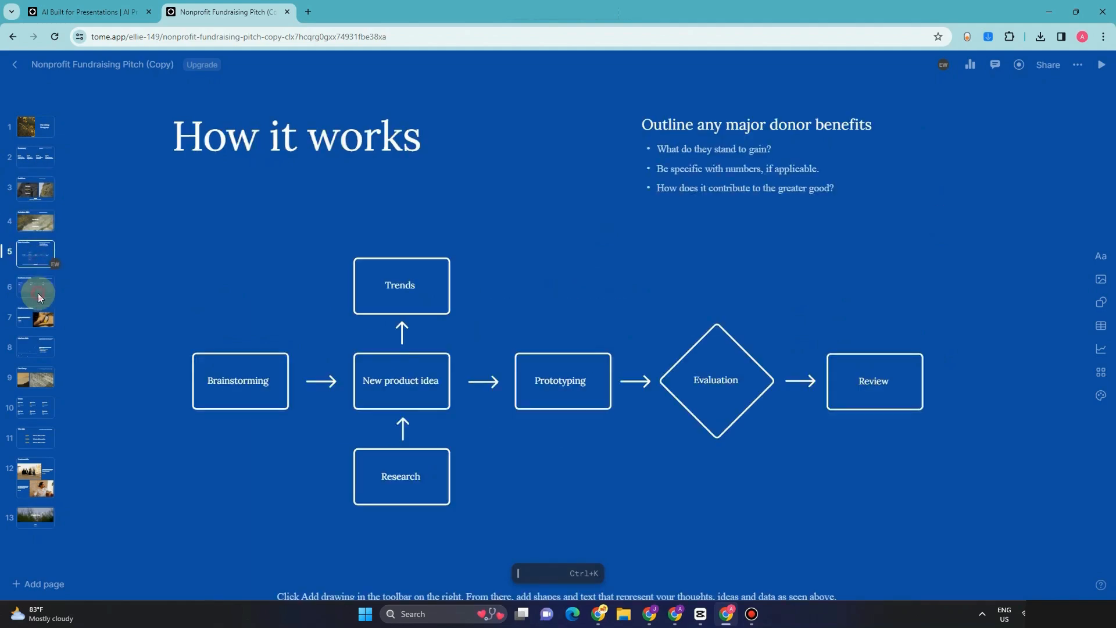
pyautogui.click(37, 293)
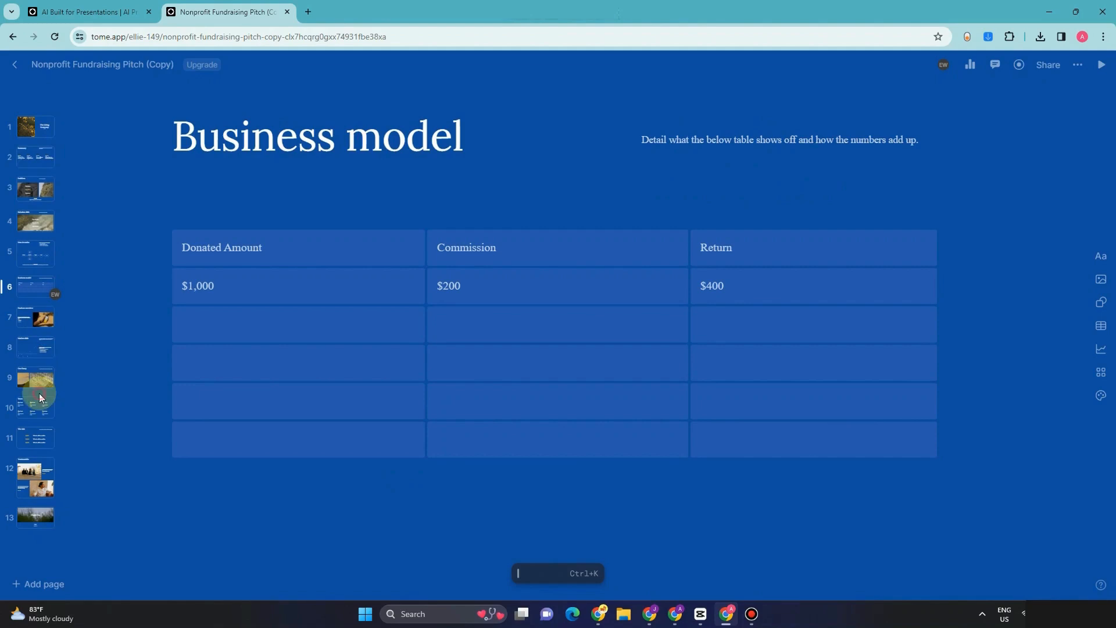
pyautogui.click(39, 414)
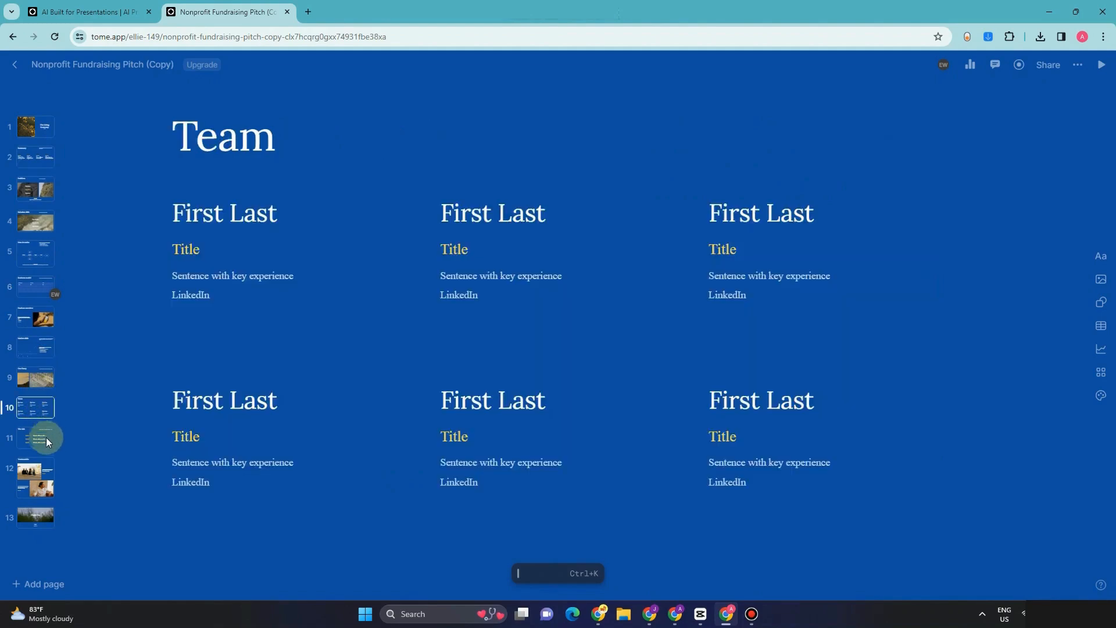